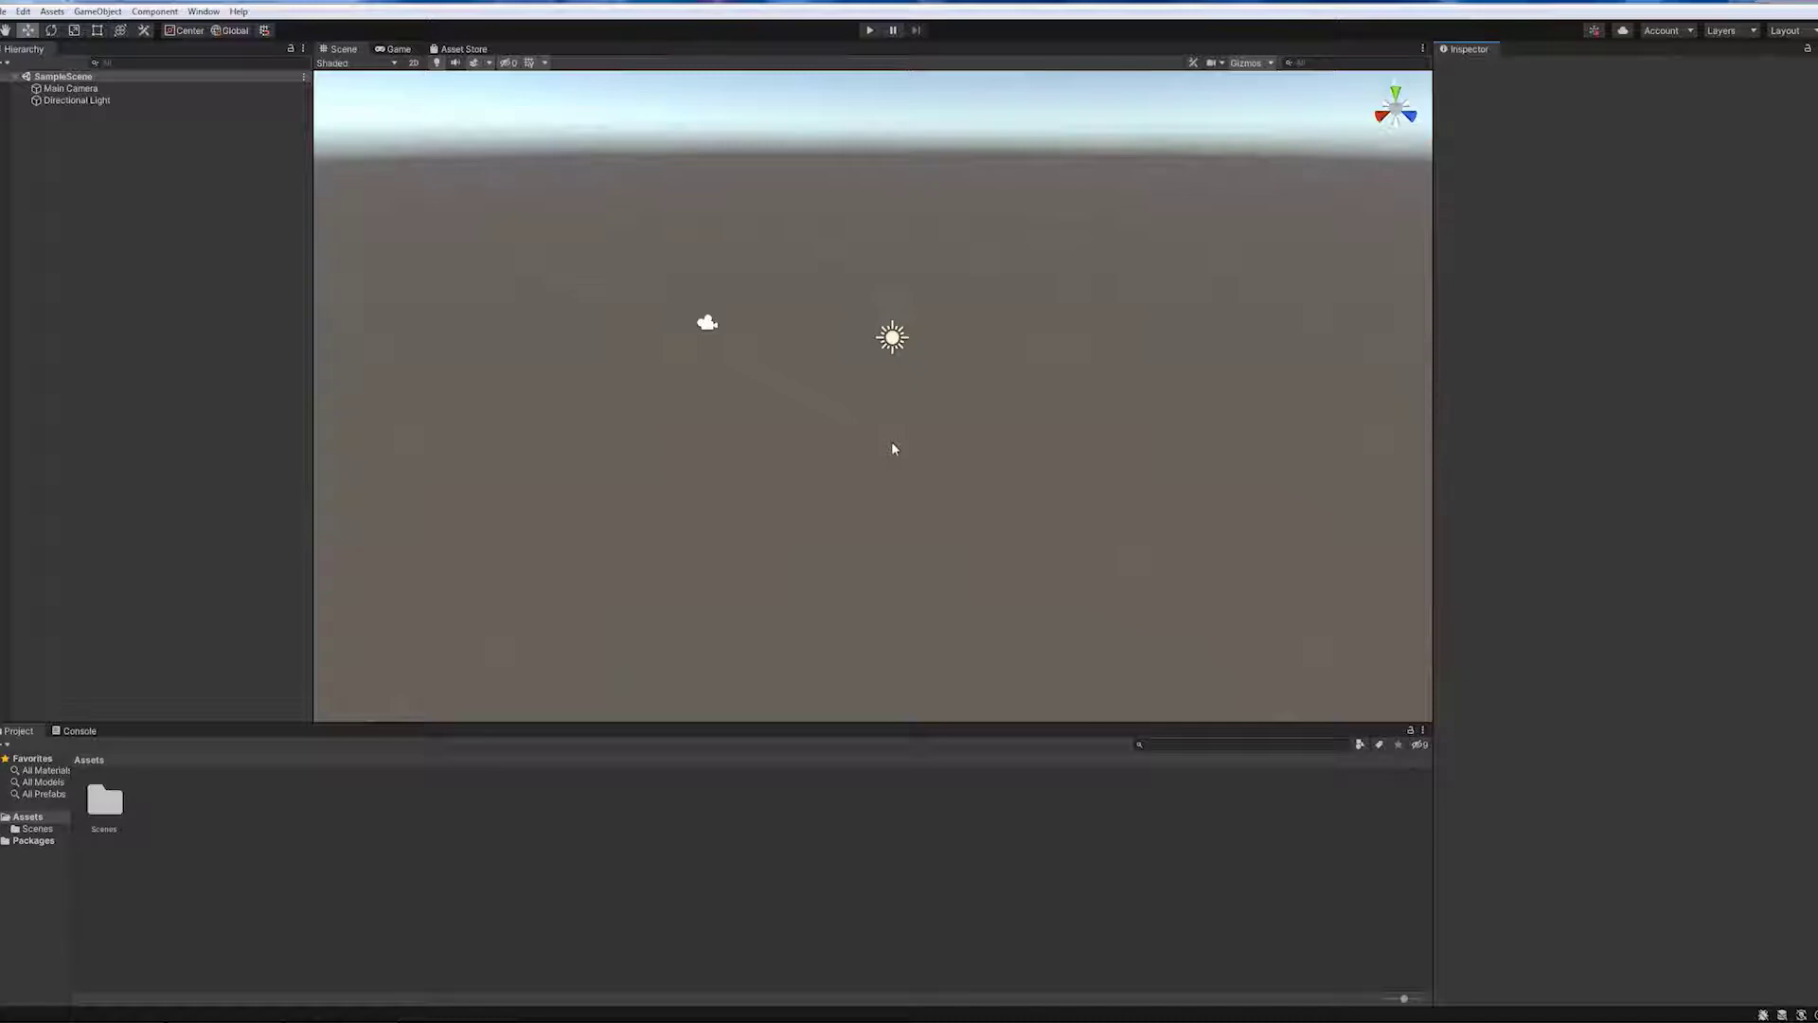
Orbit the empty Scene view down toward the ground.
alt+drag(893, 448, 420, 254)
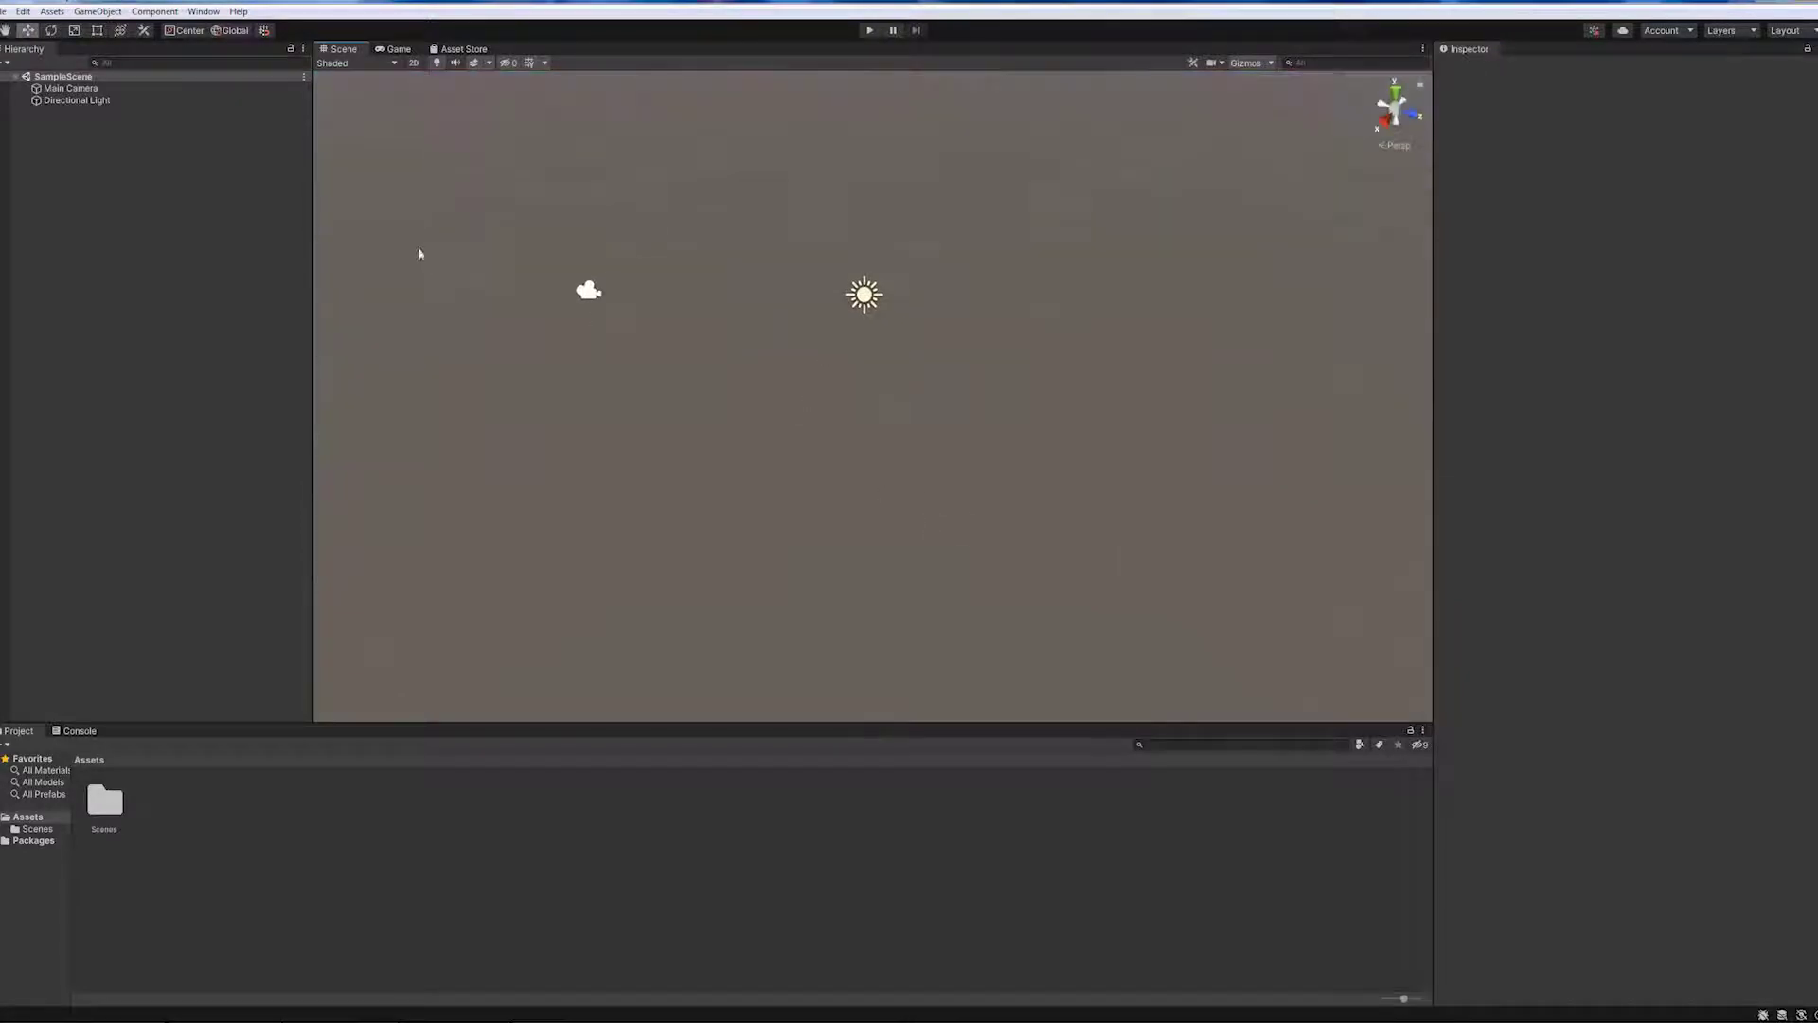
Add a sphere to the scene and orbit so it sits lower right.
click(97, 11)
mouse_move(104, 57)
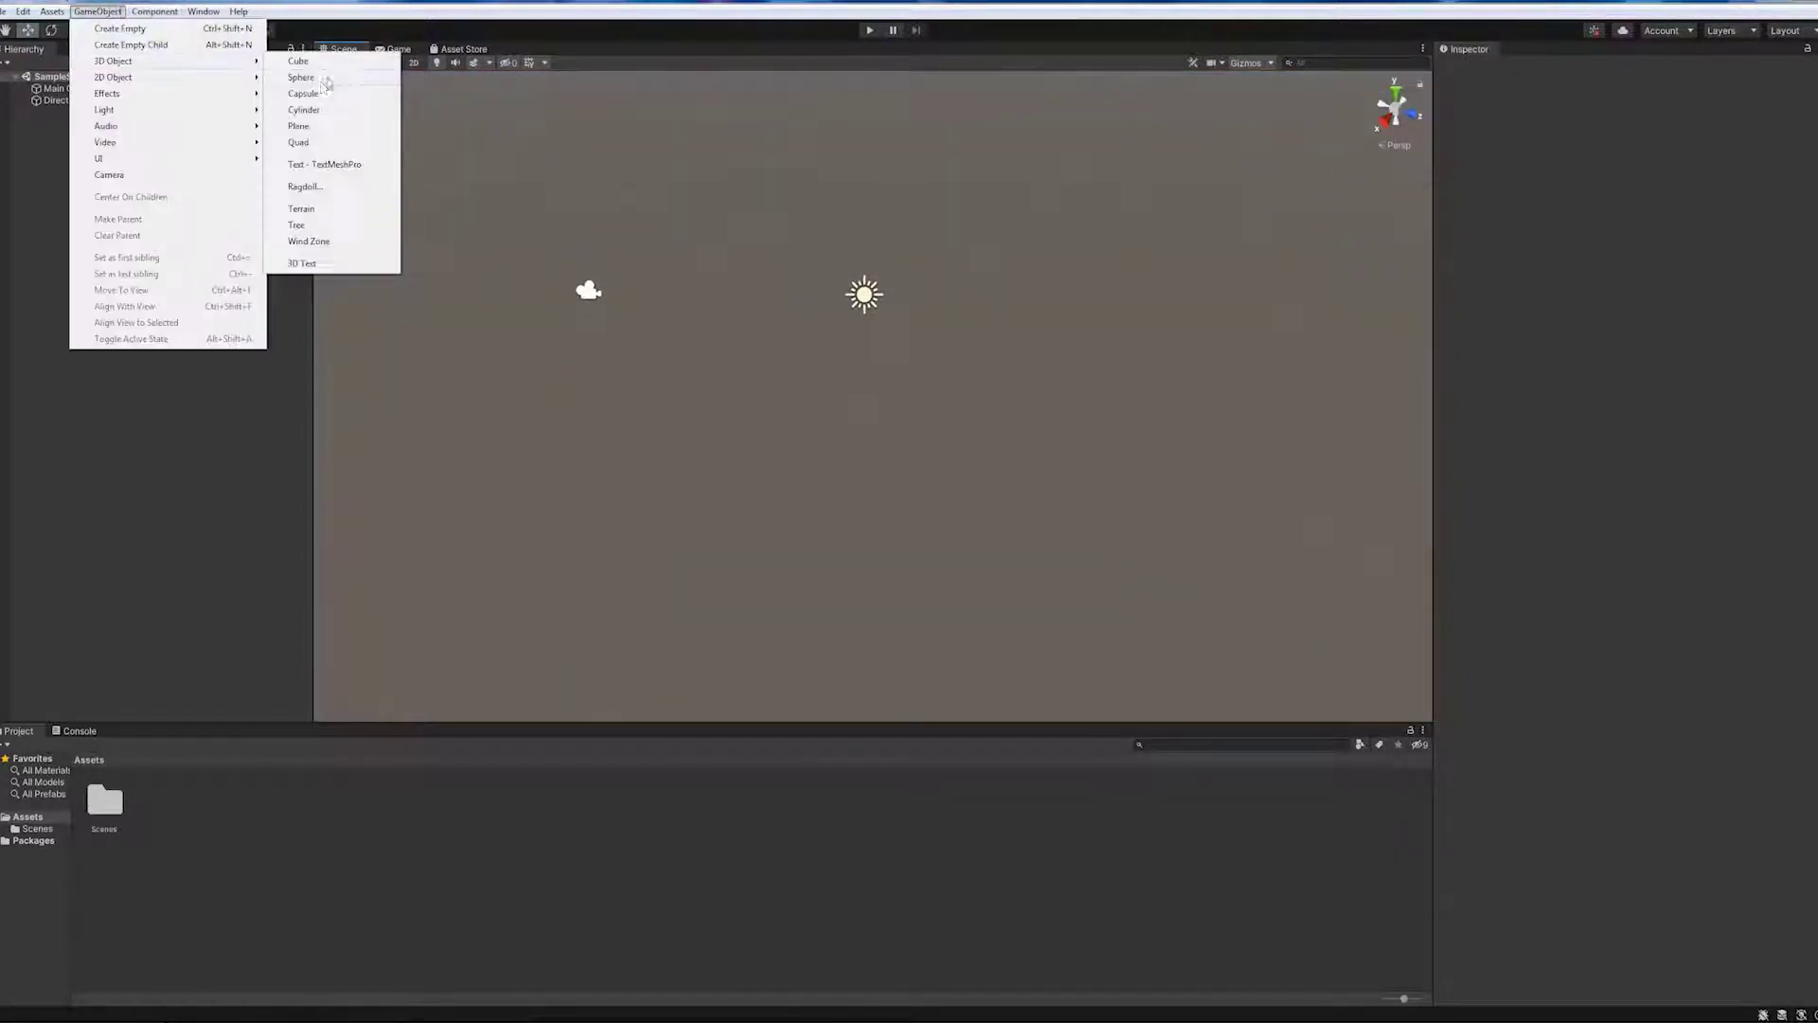
click(284, 76)
scroll(1055, 401, down, 3)
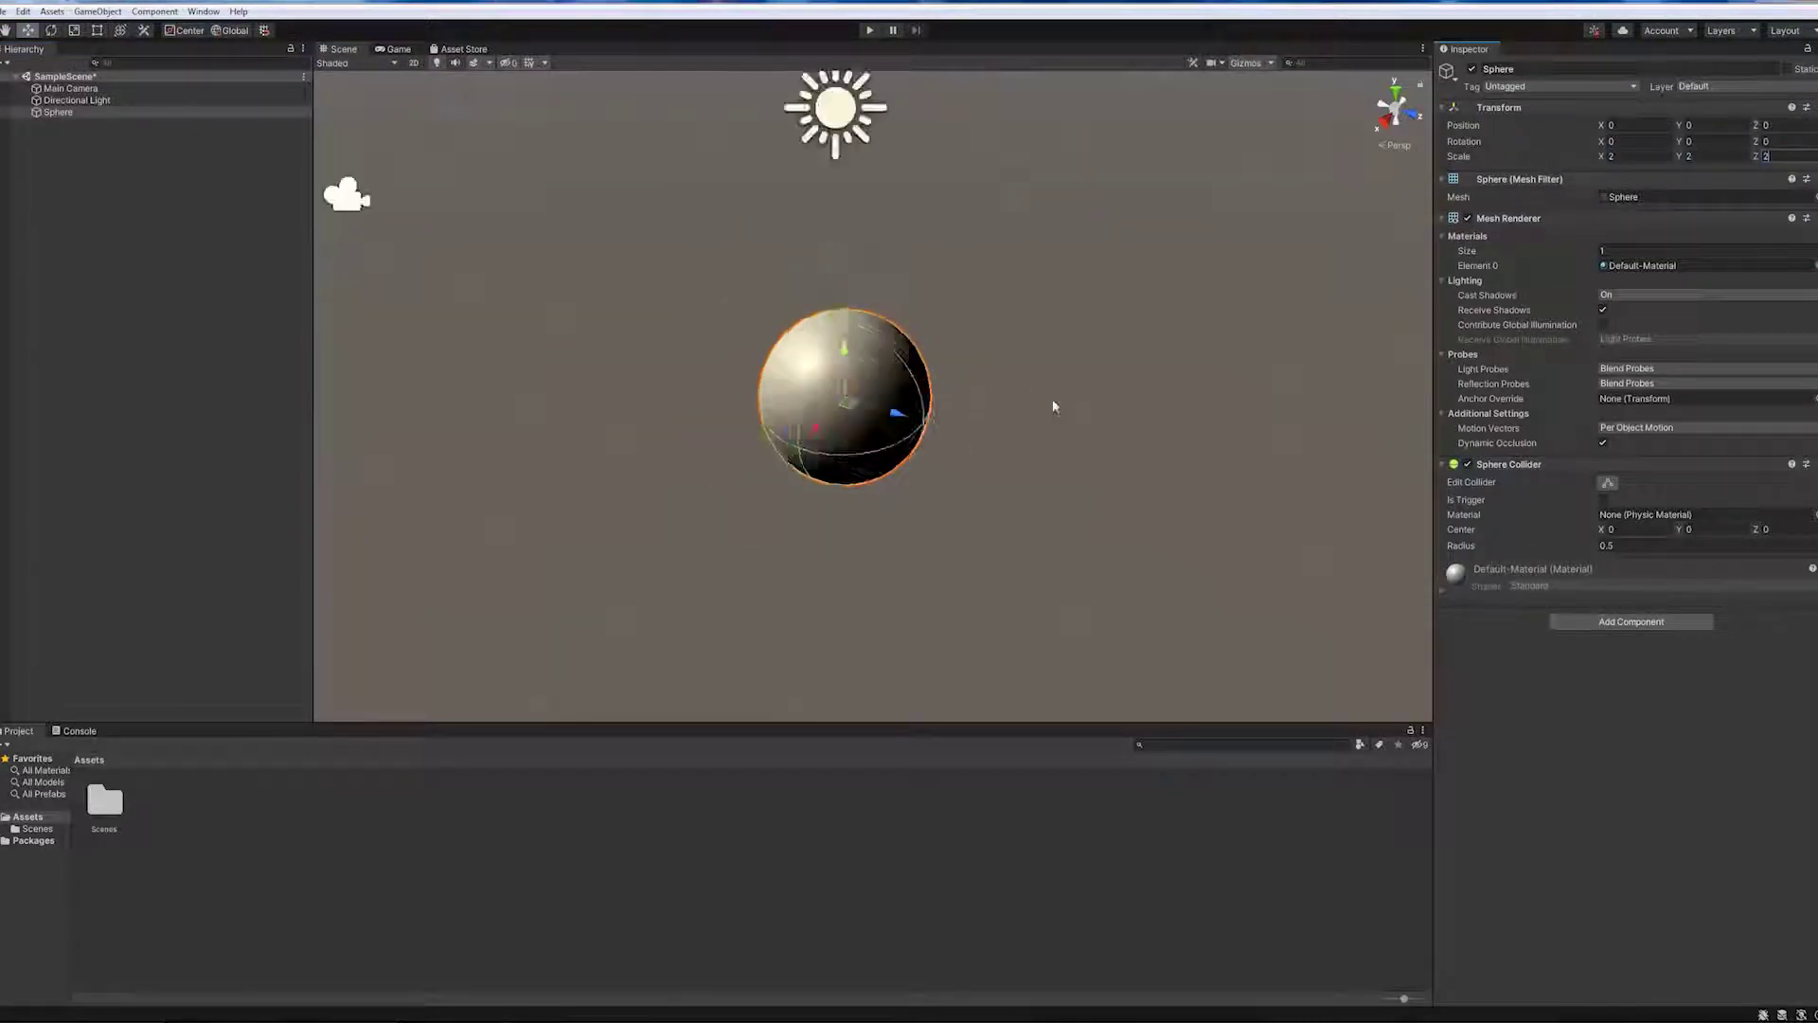
alt+drag(1055, 402, 1184, 446)
Add a second sphere, move it up and left of the first, and frame both spheres.
click(663, 568)
click(97, 12)
mouse_move(171, 61)
click(300, 78)
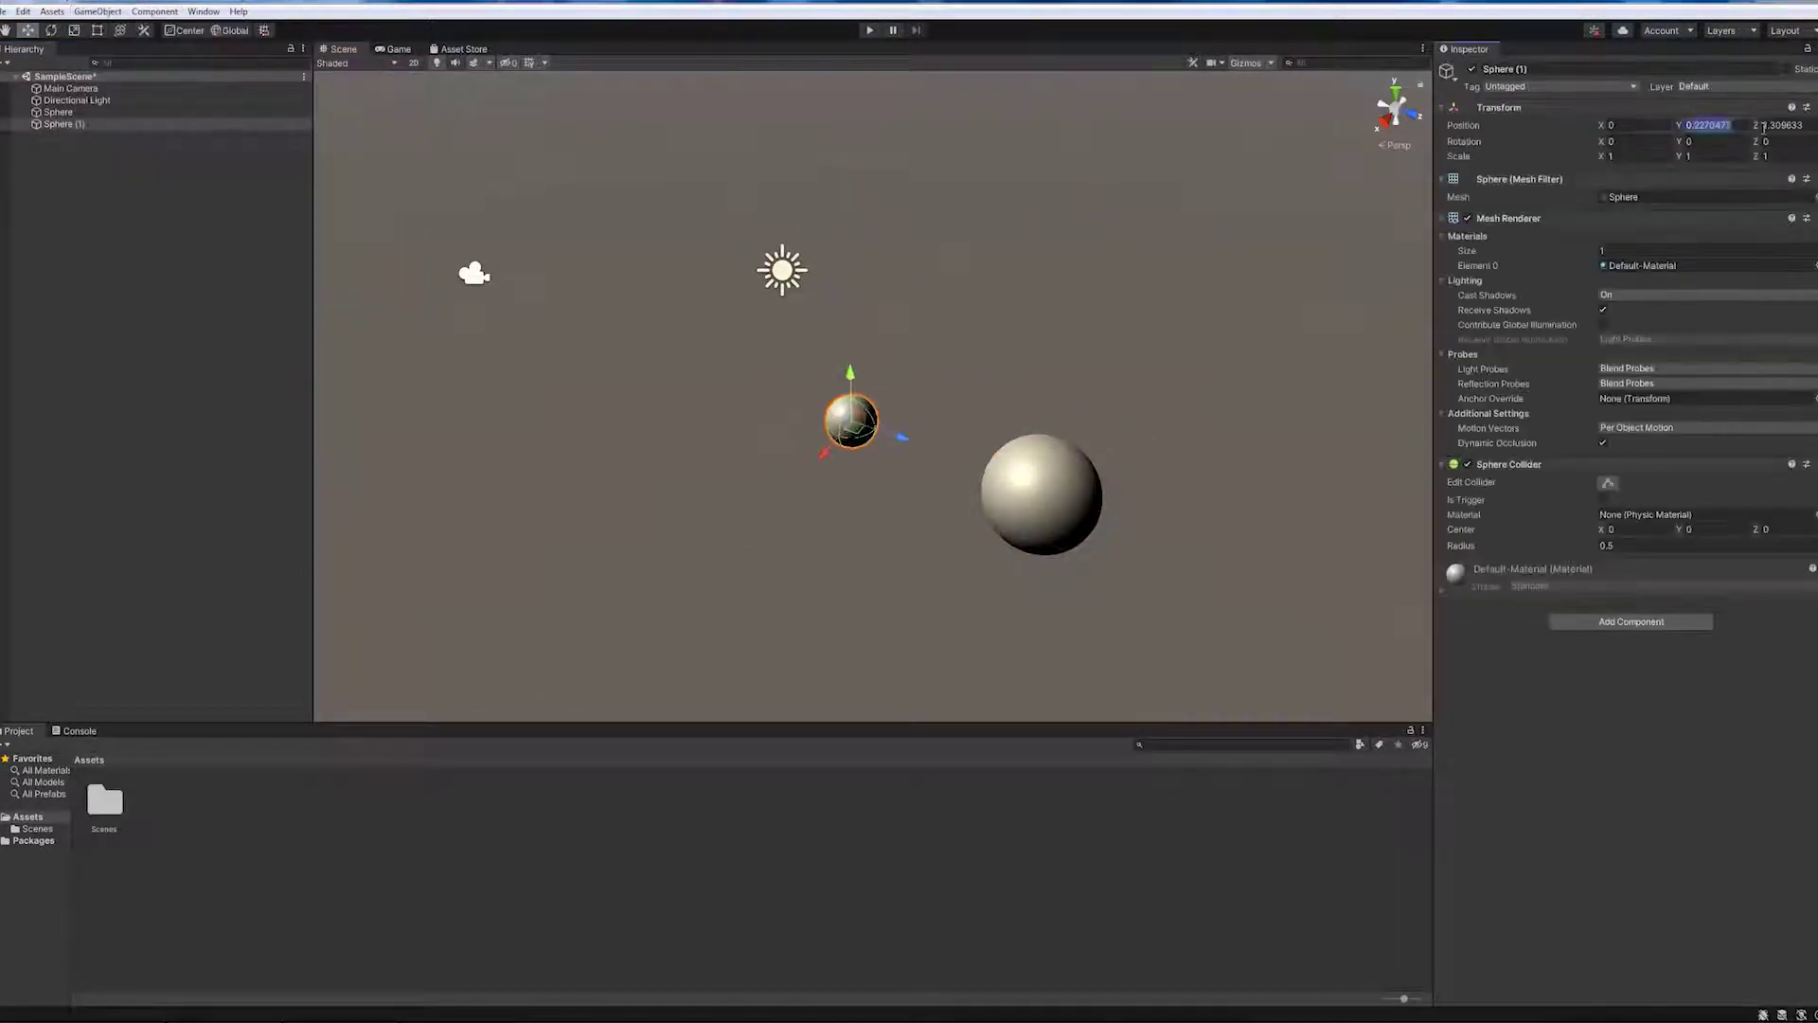
drag(849, 418, 682, 370)
click(935, 366)
mouse_move(934, 366)
alt+mouse_down()
mouse_move(810, 312)
mouse_move(925, 445)
alt+mouse_up()
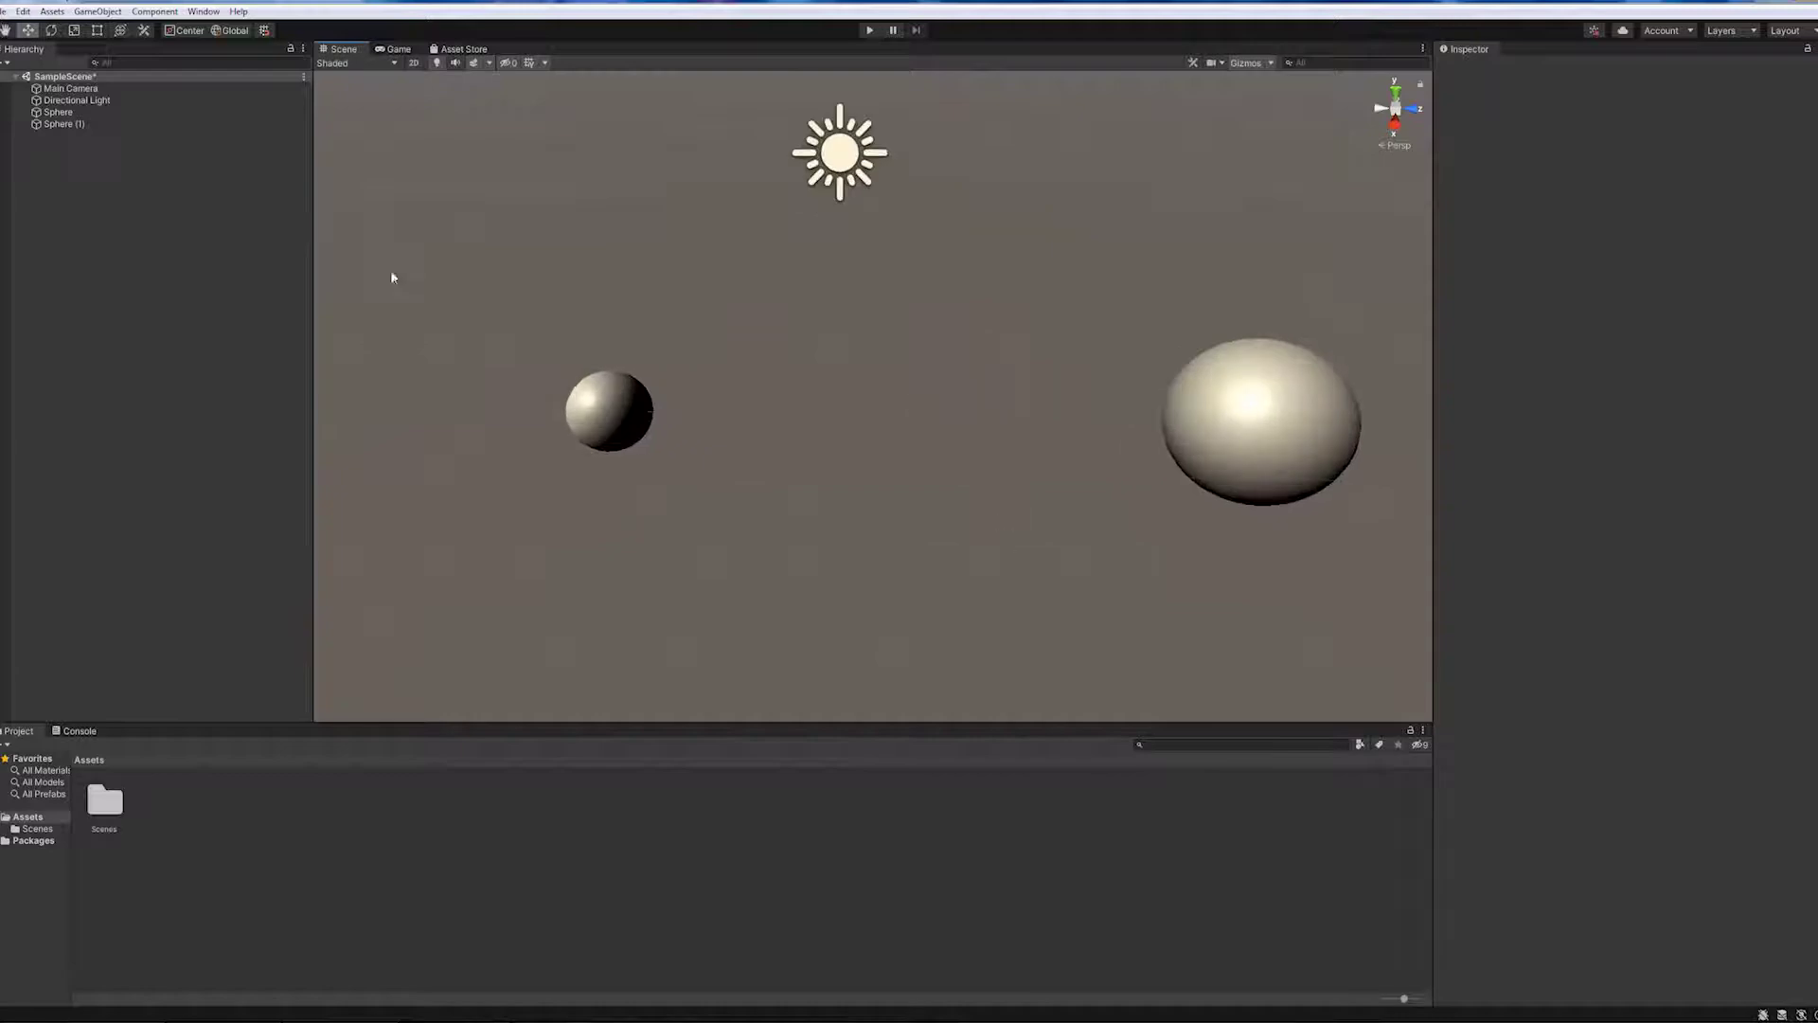
alt+drag(765, 196, 787, 217)
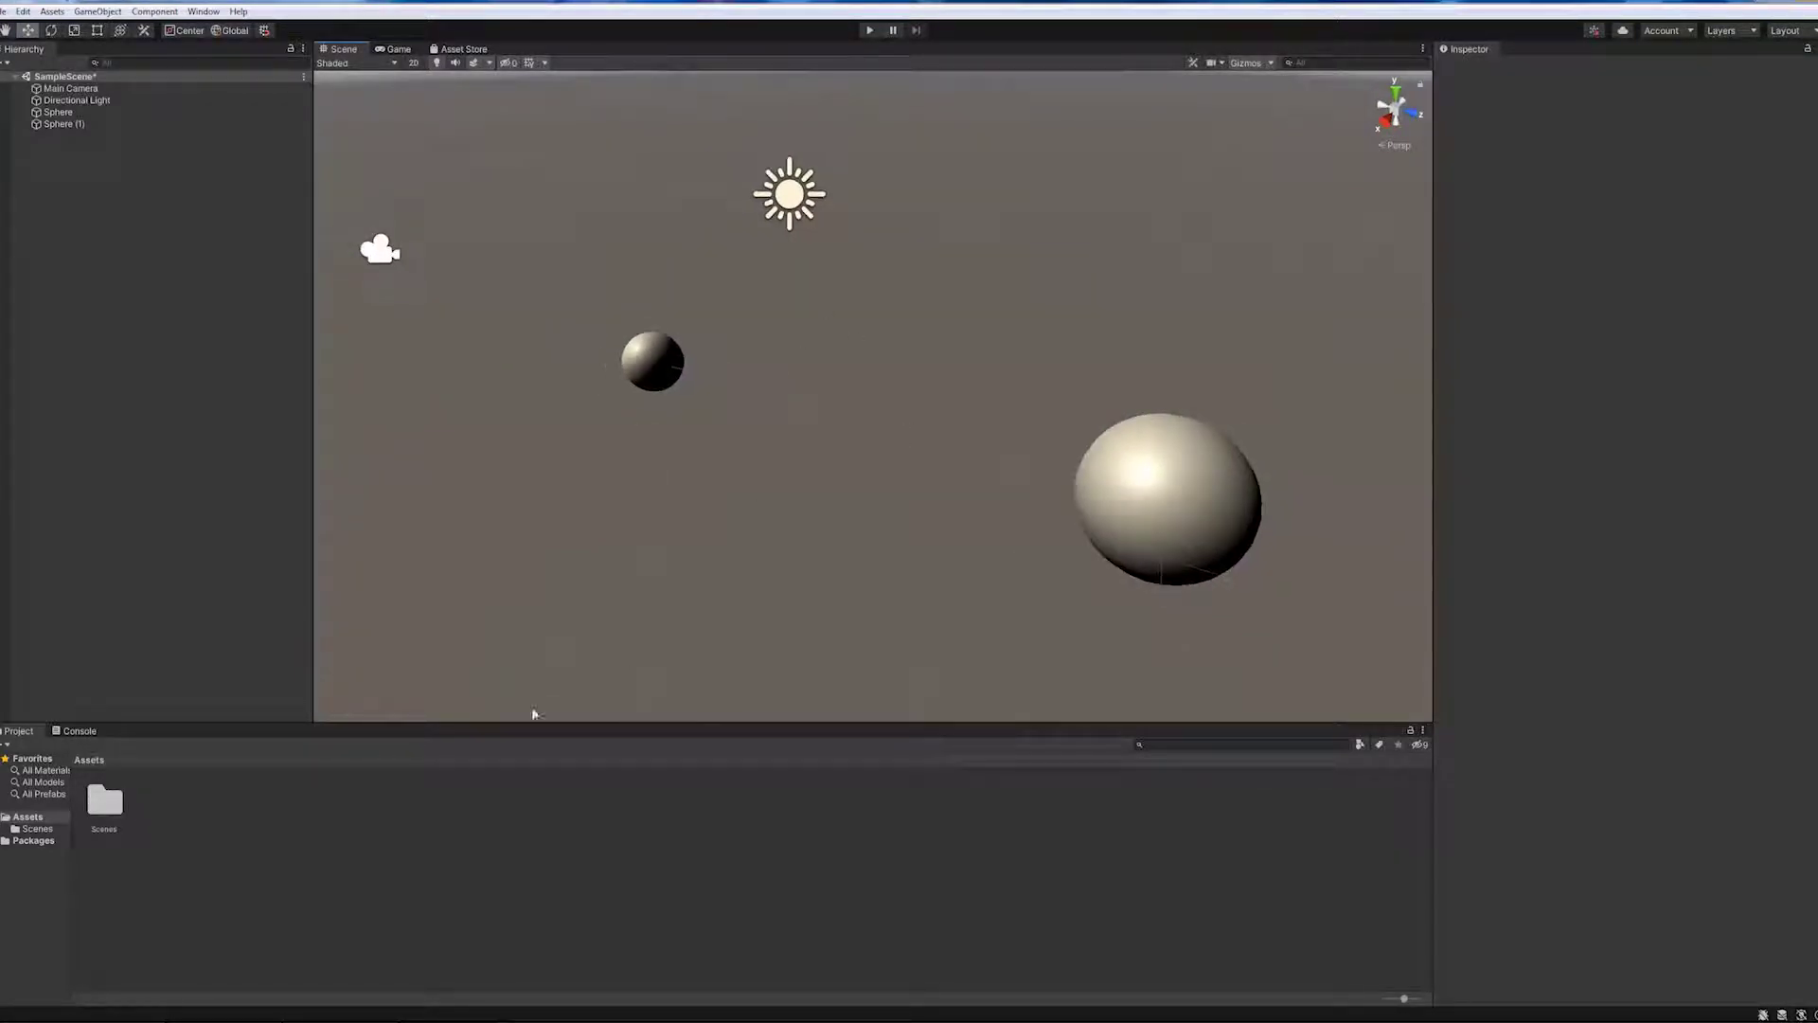
Create a new C# script in Assets named MyGravity.
right_click(379, 775)
click(644, 492)
text(MySravity)
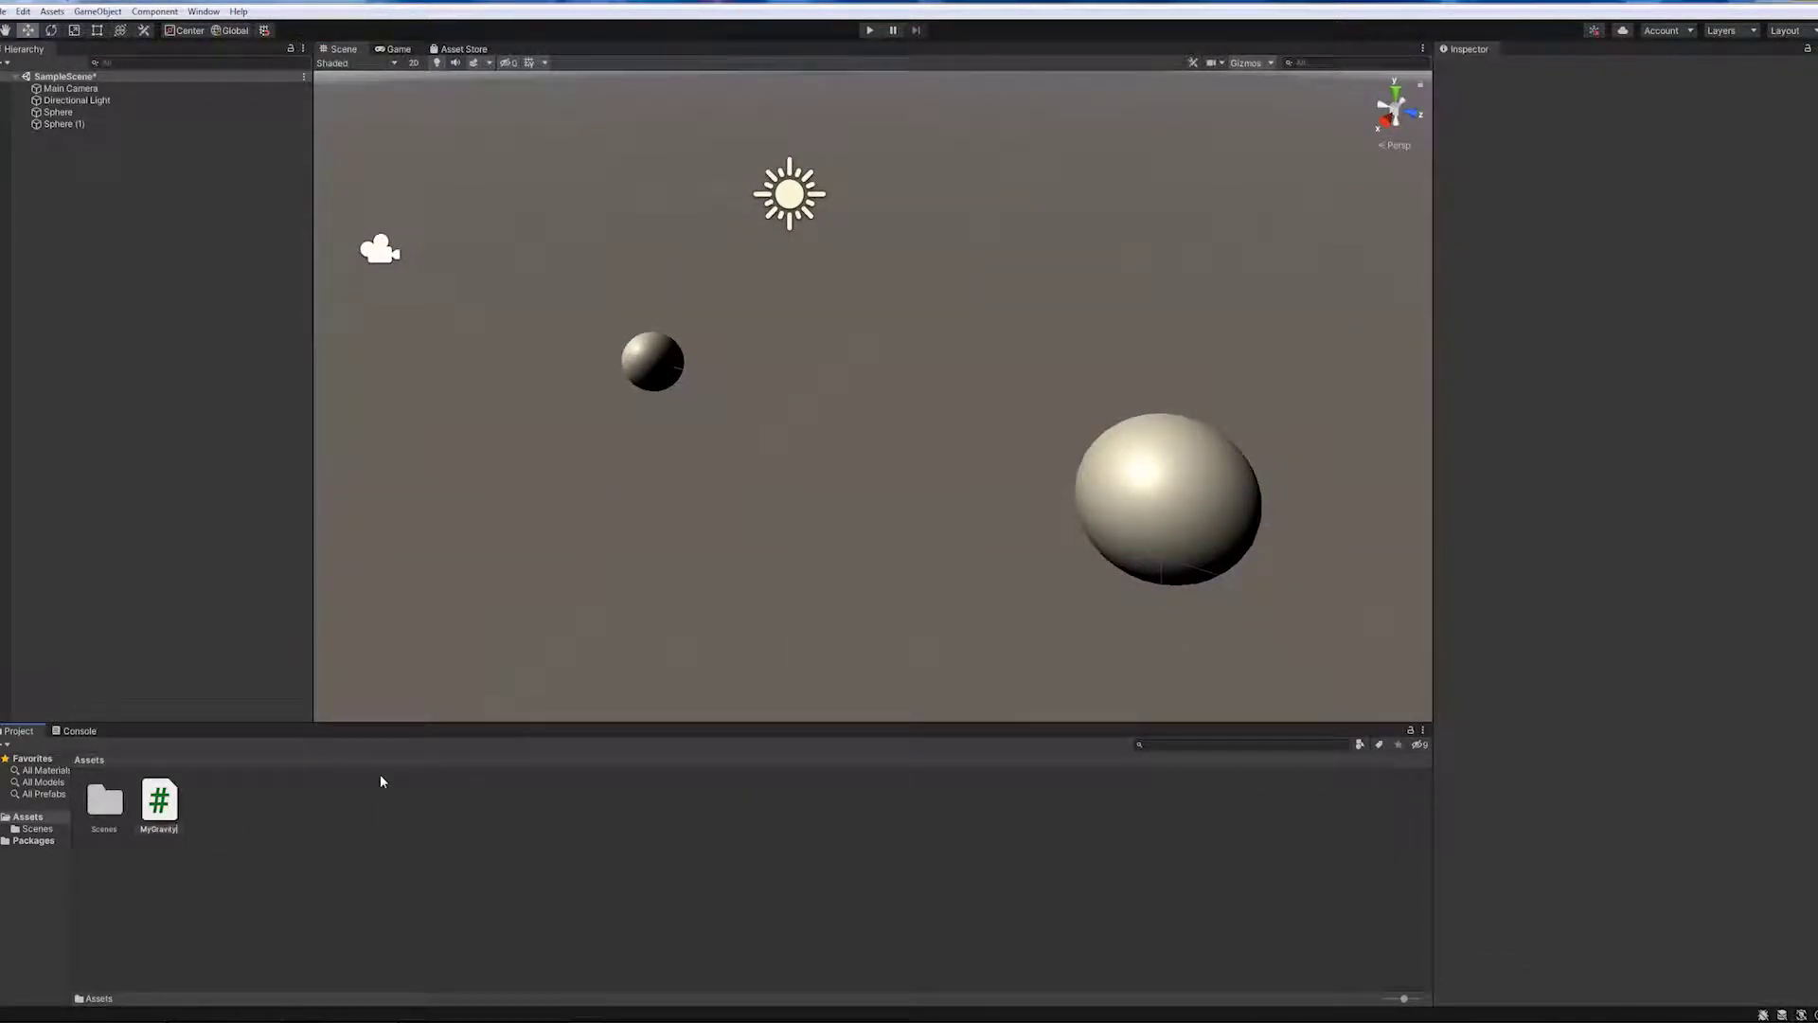
key(Return)
Open MyGravity in Visual Studio and delete the unused System.Collections imports.
double_click(159, 801)
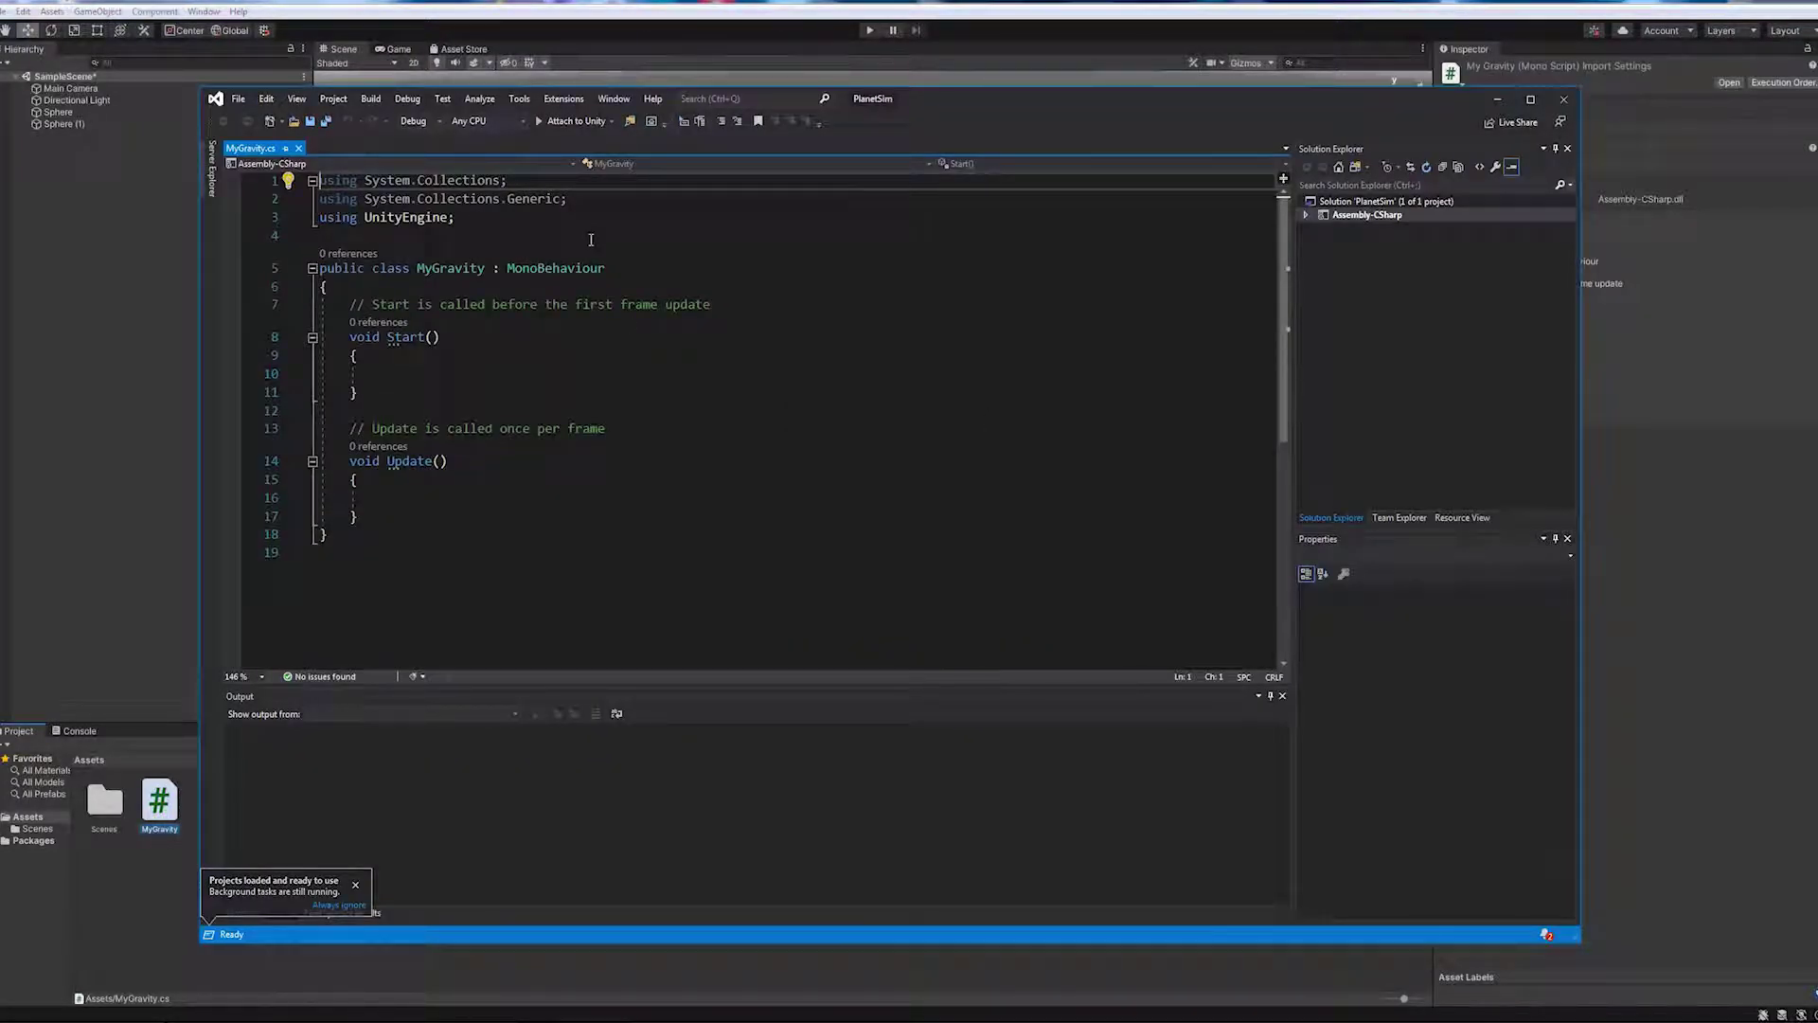
drag(569, 198, 497, 193)
key(BackSpace)
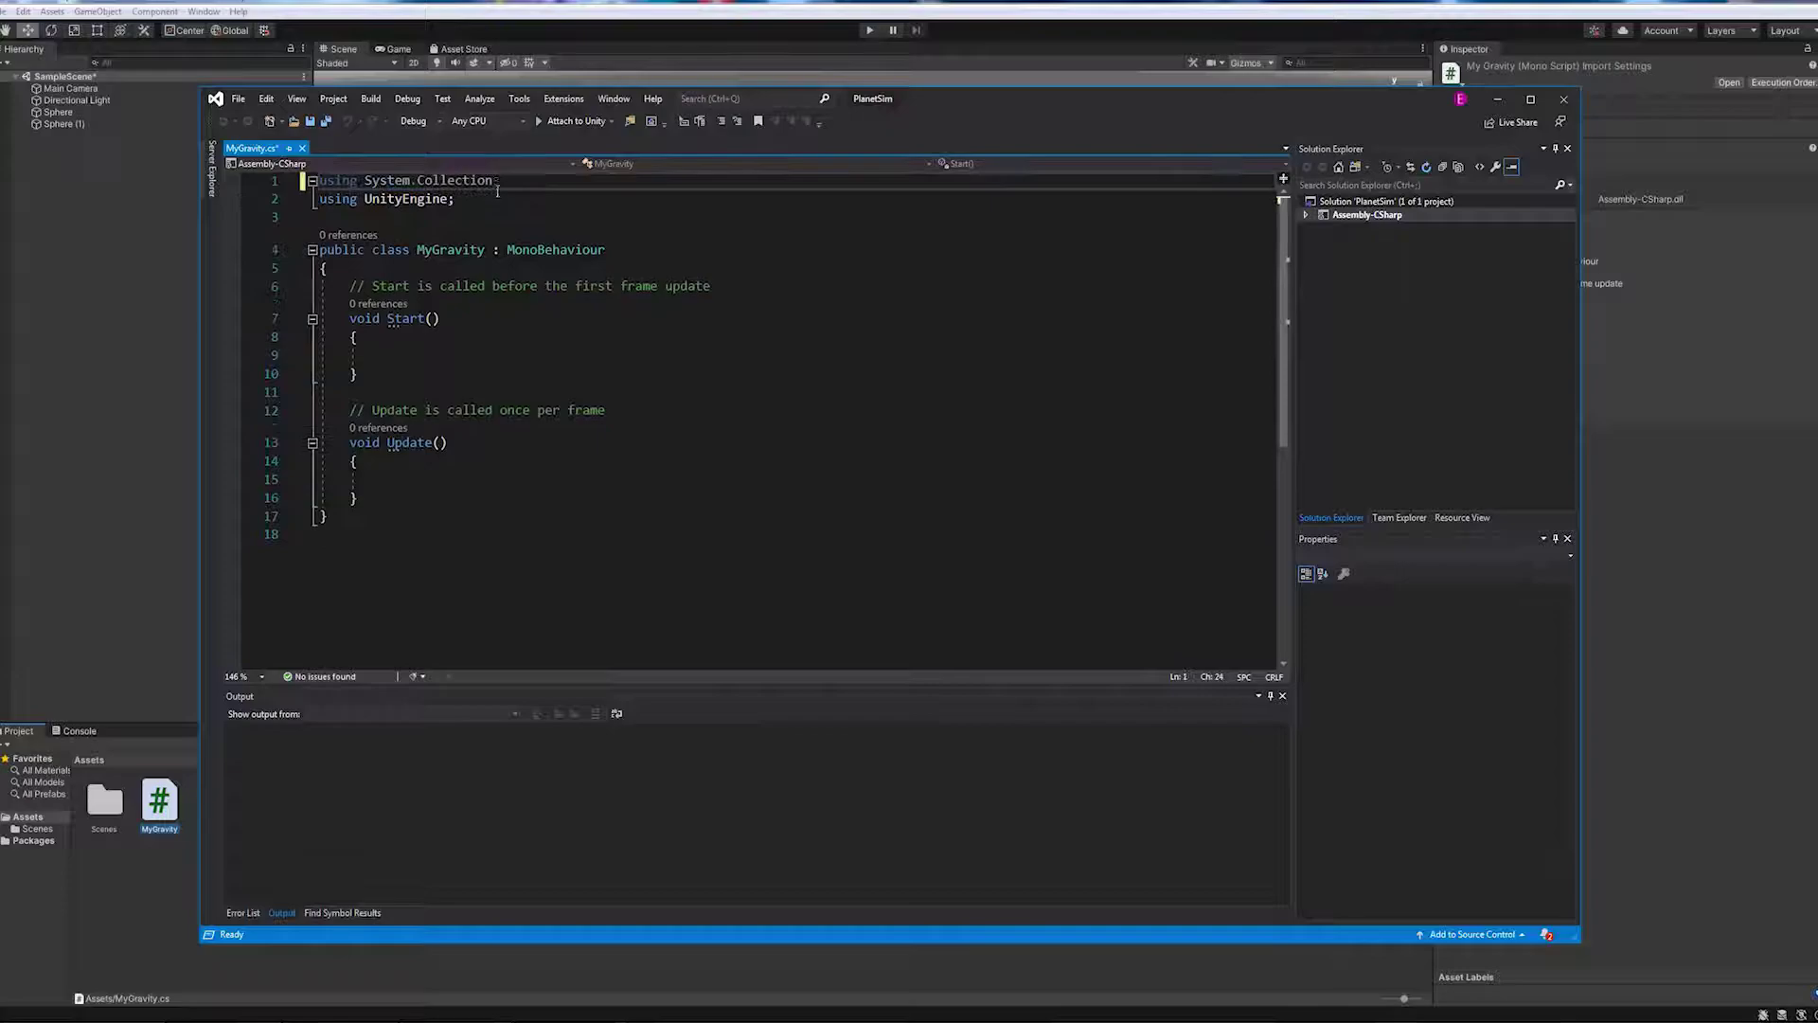
key(BackSpace)
key(Delete)
key(Down)
key(BackSpace)
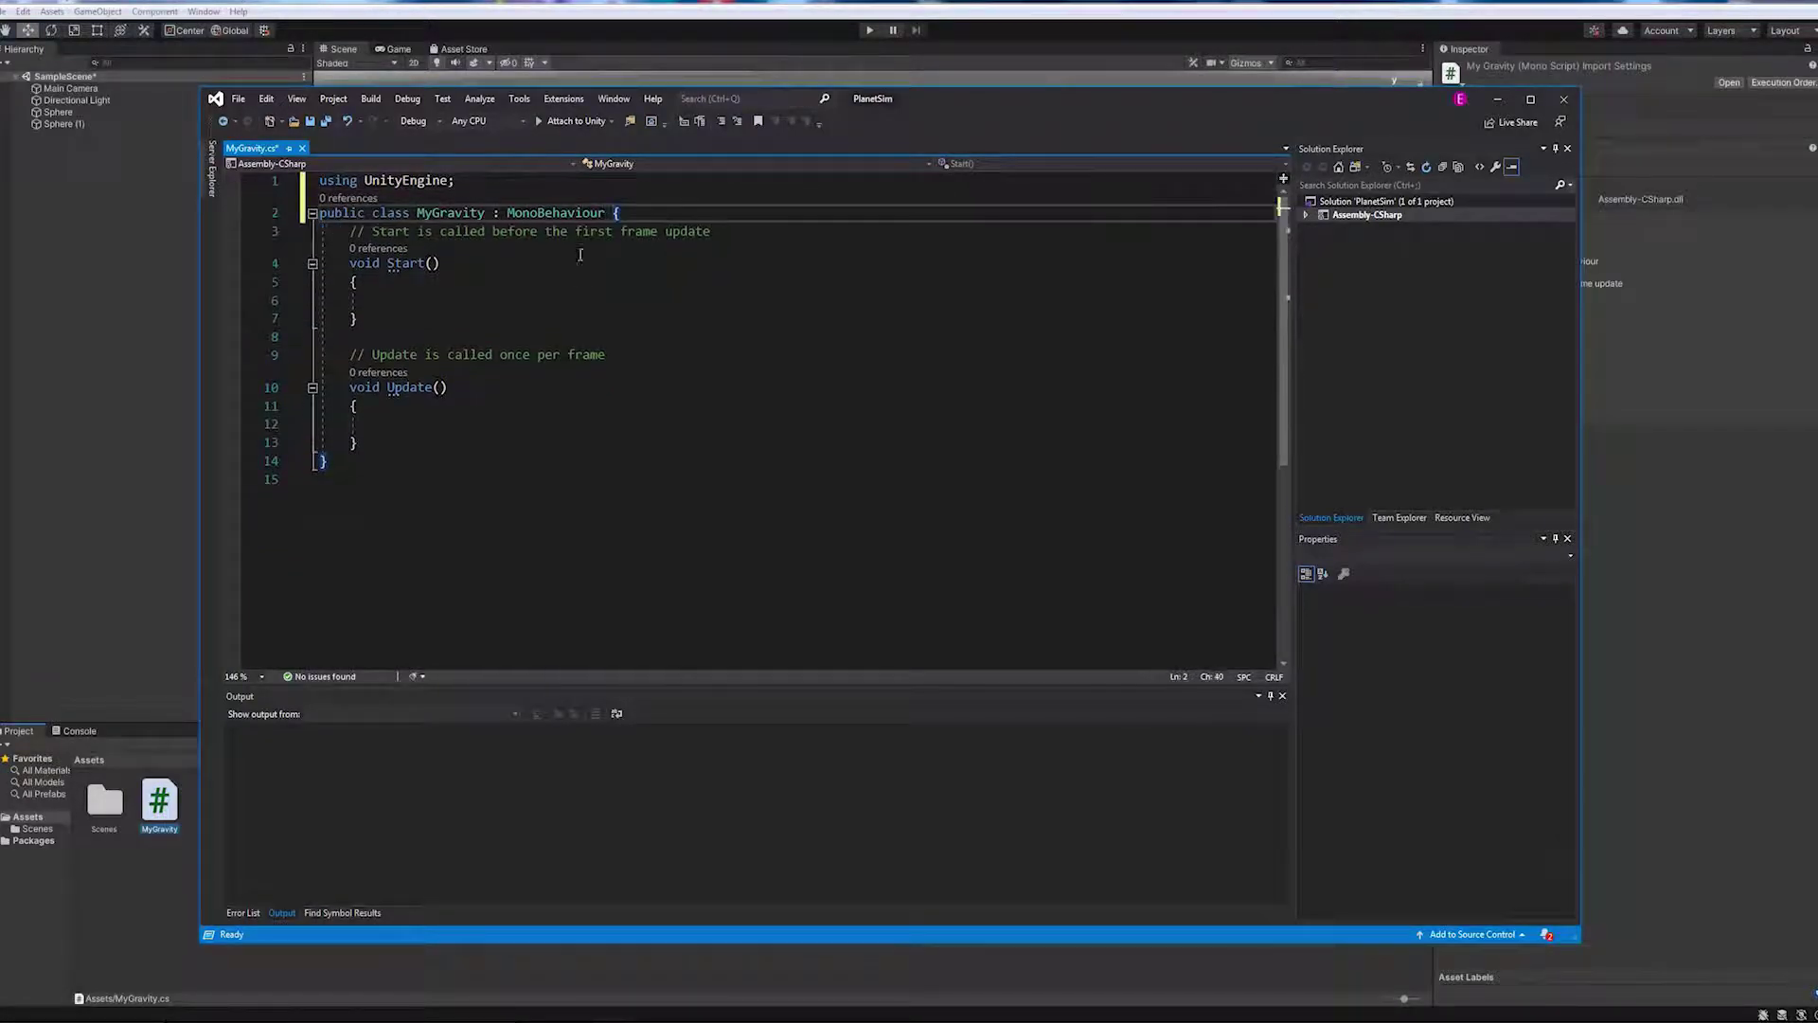
Delete the Start and Update comments and put their braces on the signature lines.
drag(347, 231, 710, 231)
key(Delete)
drag(350, 354, 605, 355)
key(Delete)
click(358, 405)
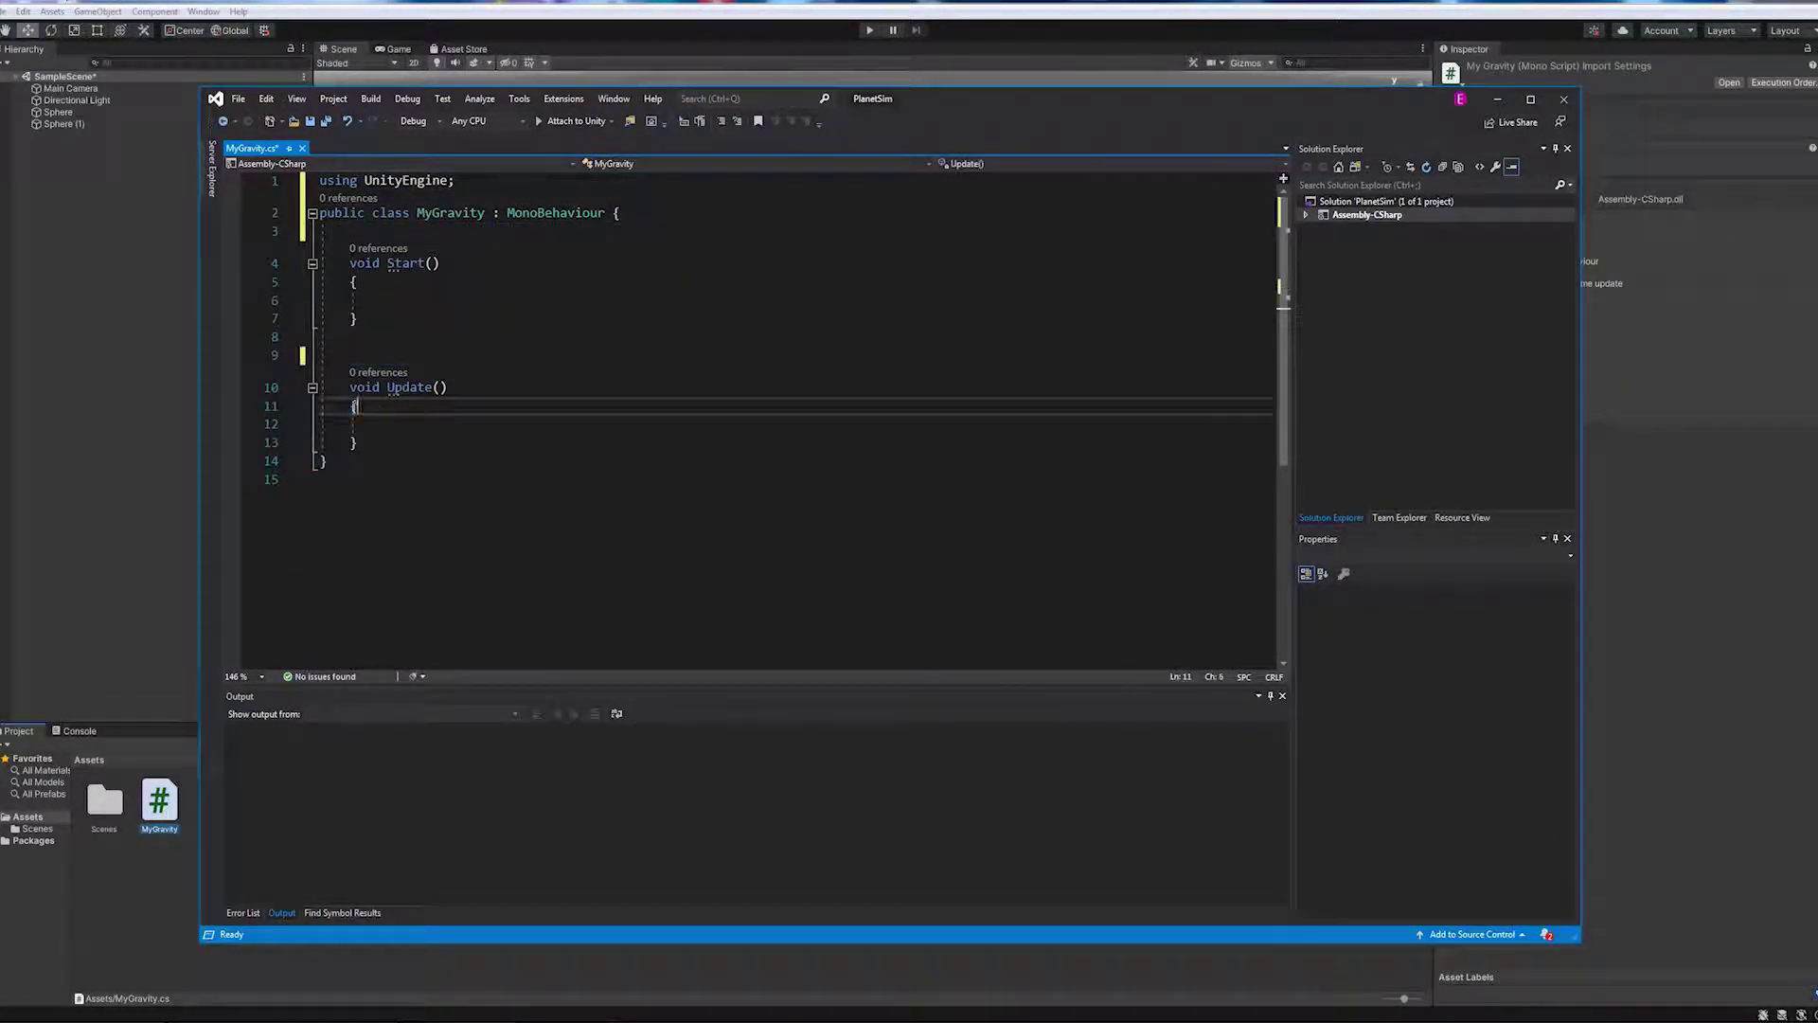
key(BackSpace)
key(BackSpace)
key(BackSpace)
text({)
key(Return)
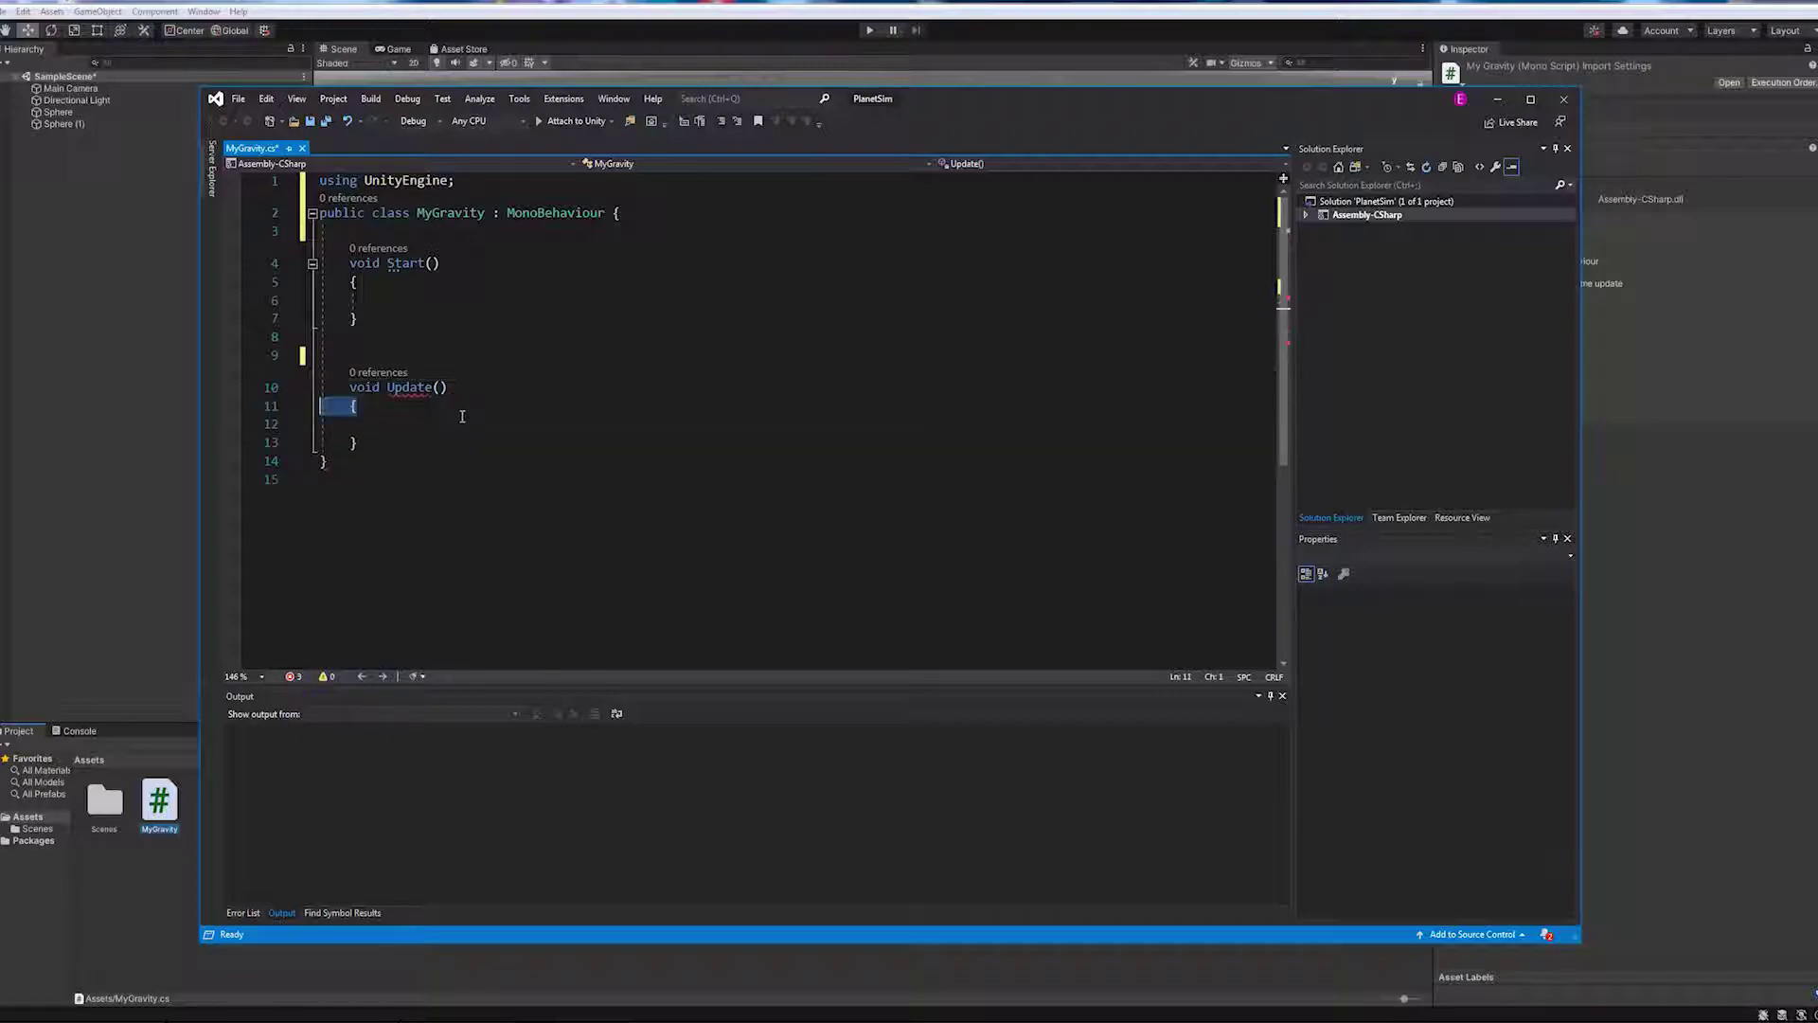
key(BackSpace)
click(352, 281)
key(BackSpace)
Declare a public GameObject[] Affectors field at the top of the class.
click(402, 231)
key(Return)
key(Return)
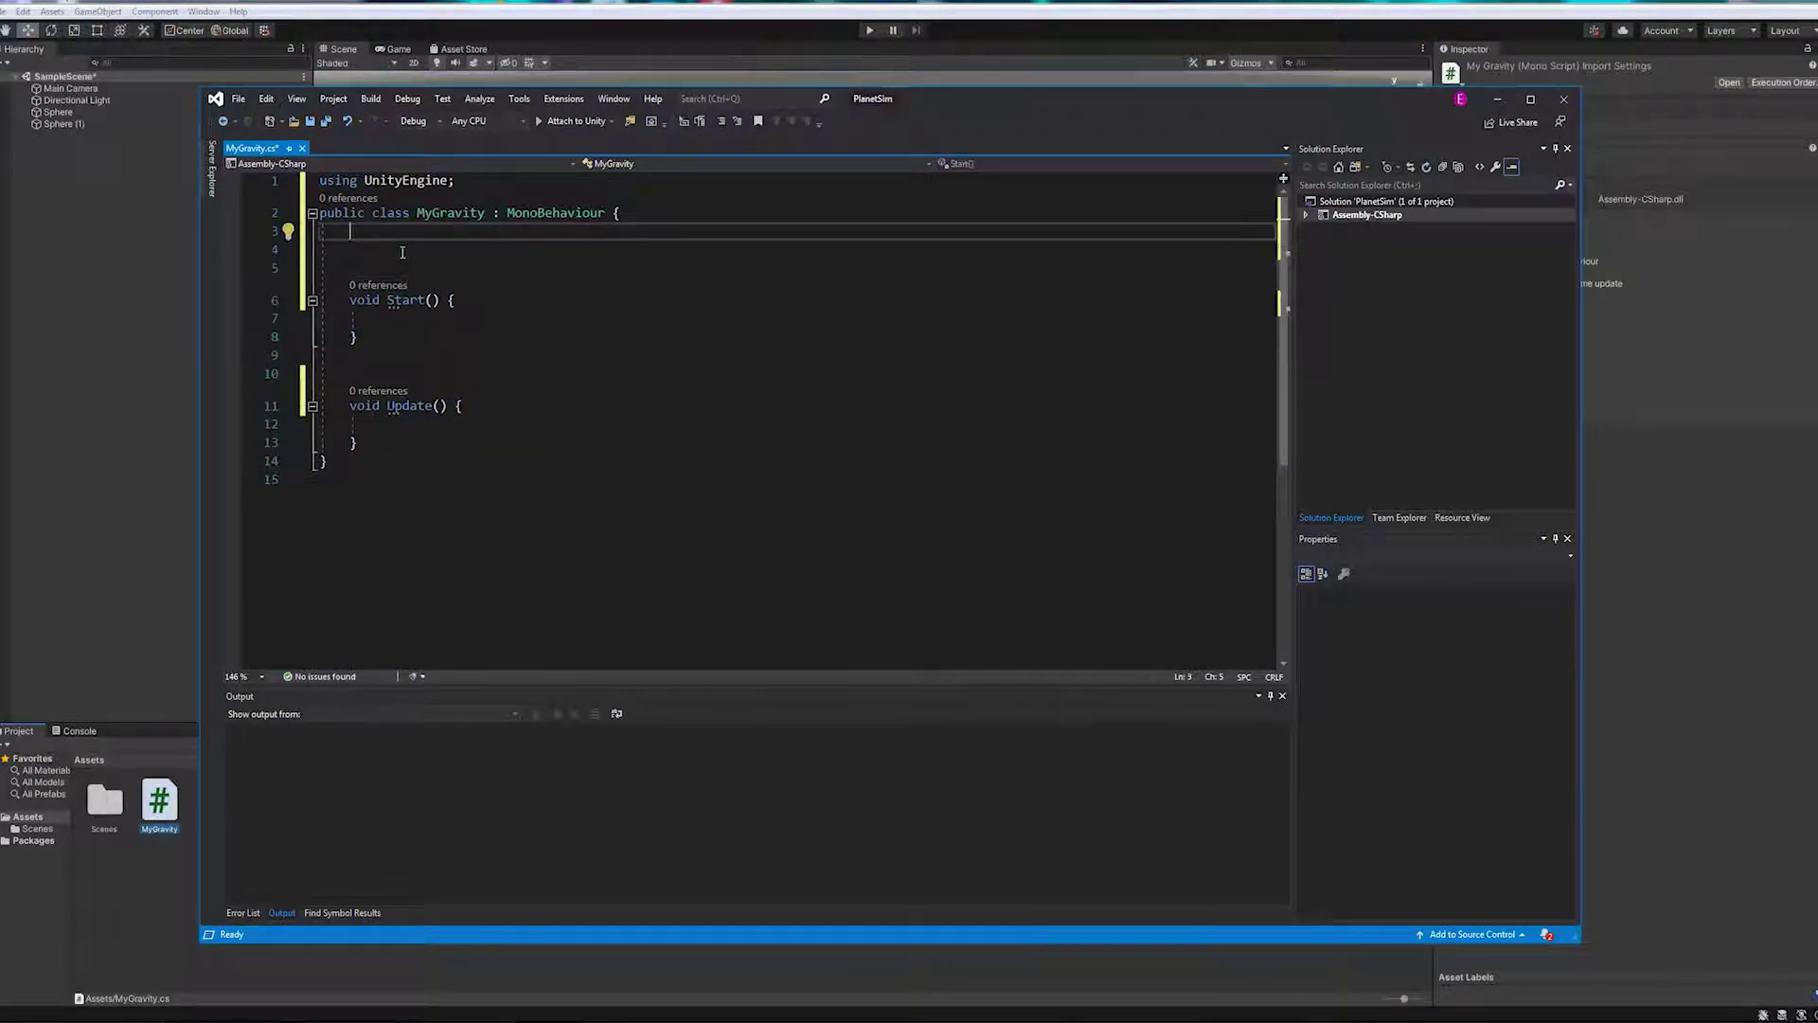
text(Gam)
key(Tab)
text([)
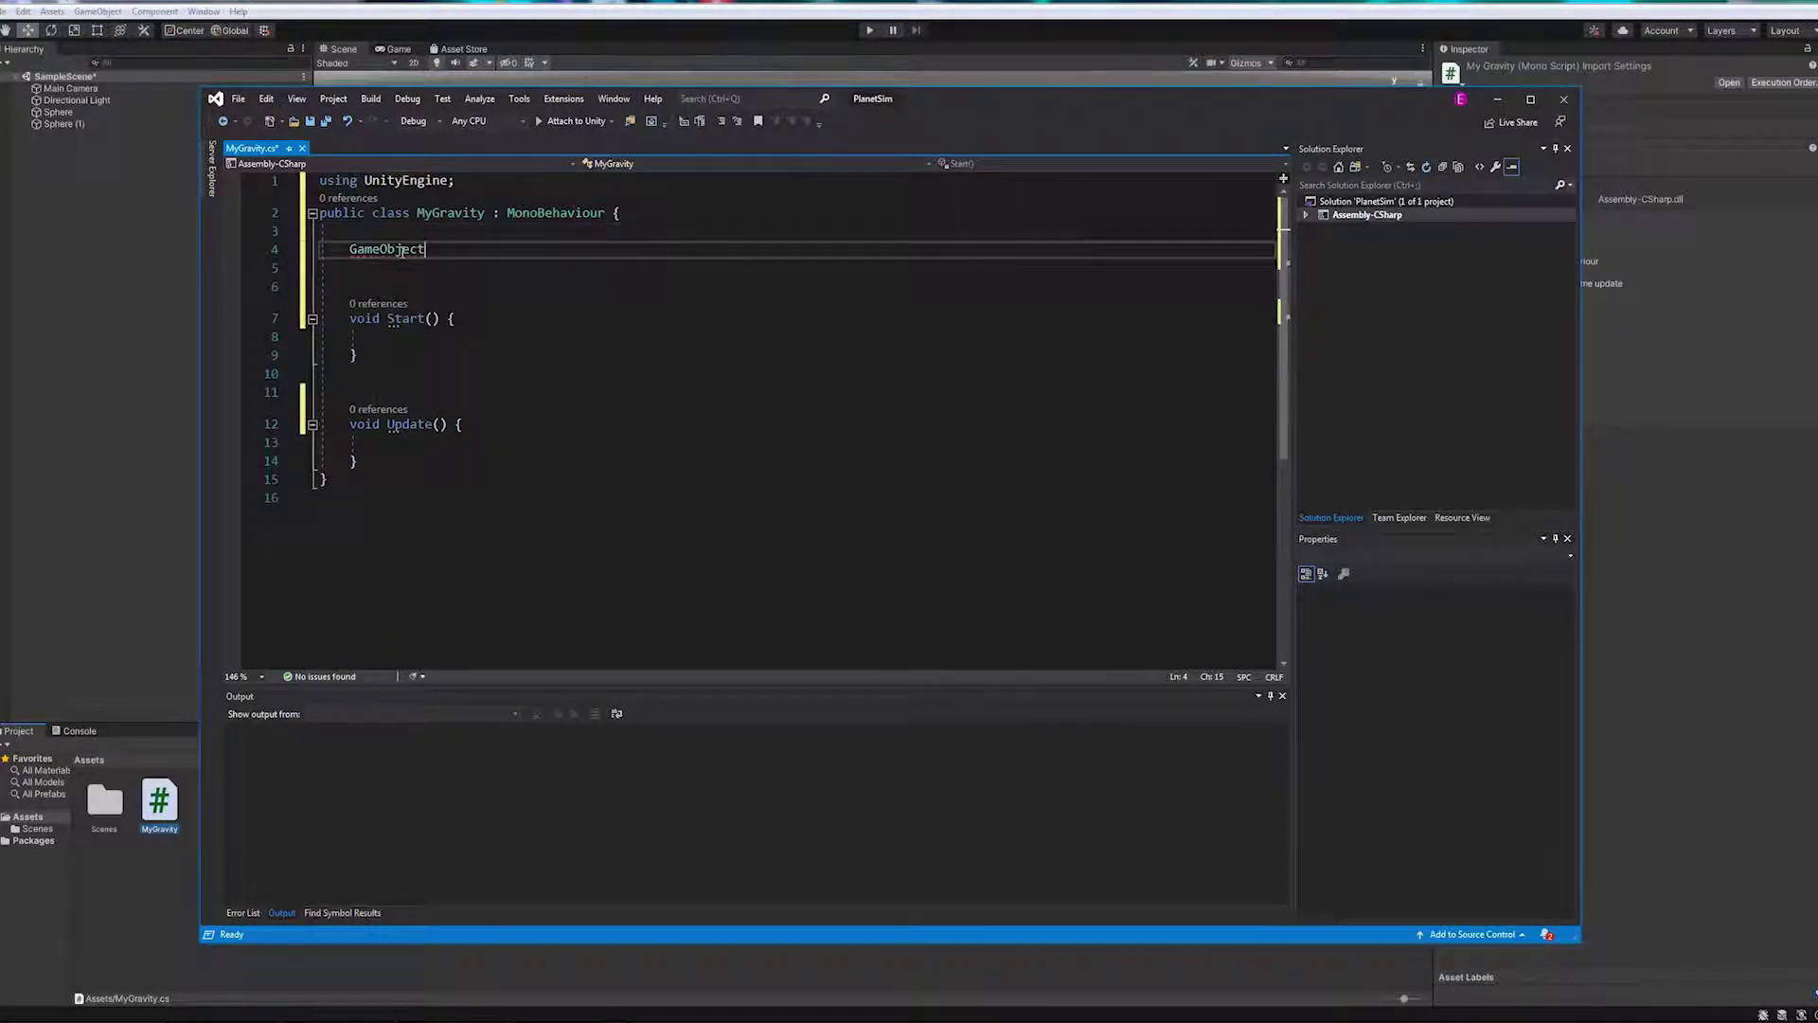
text(] Afeectro)
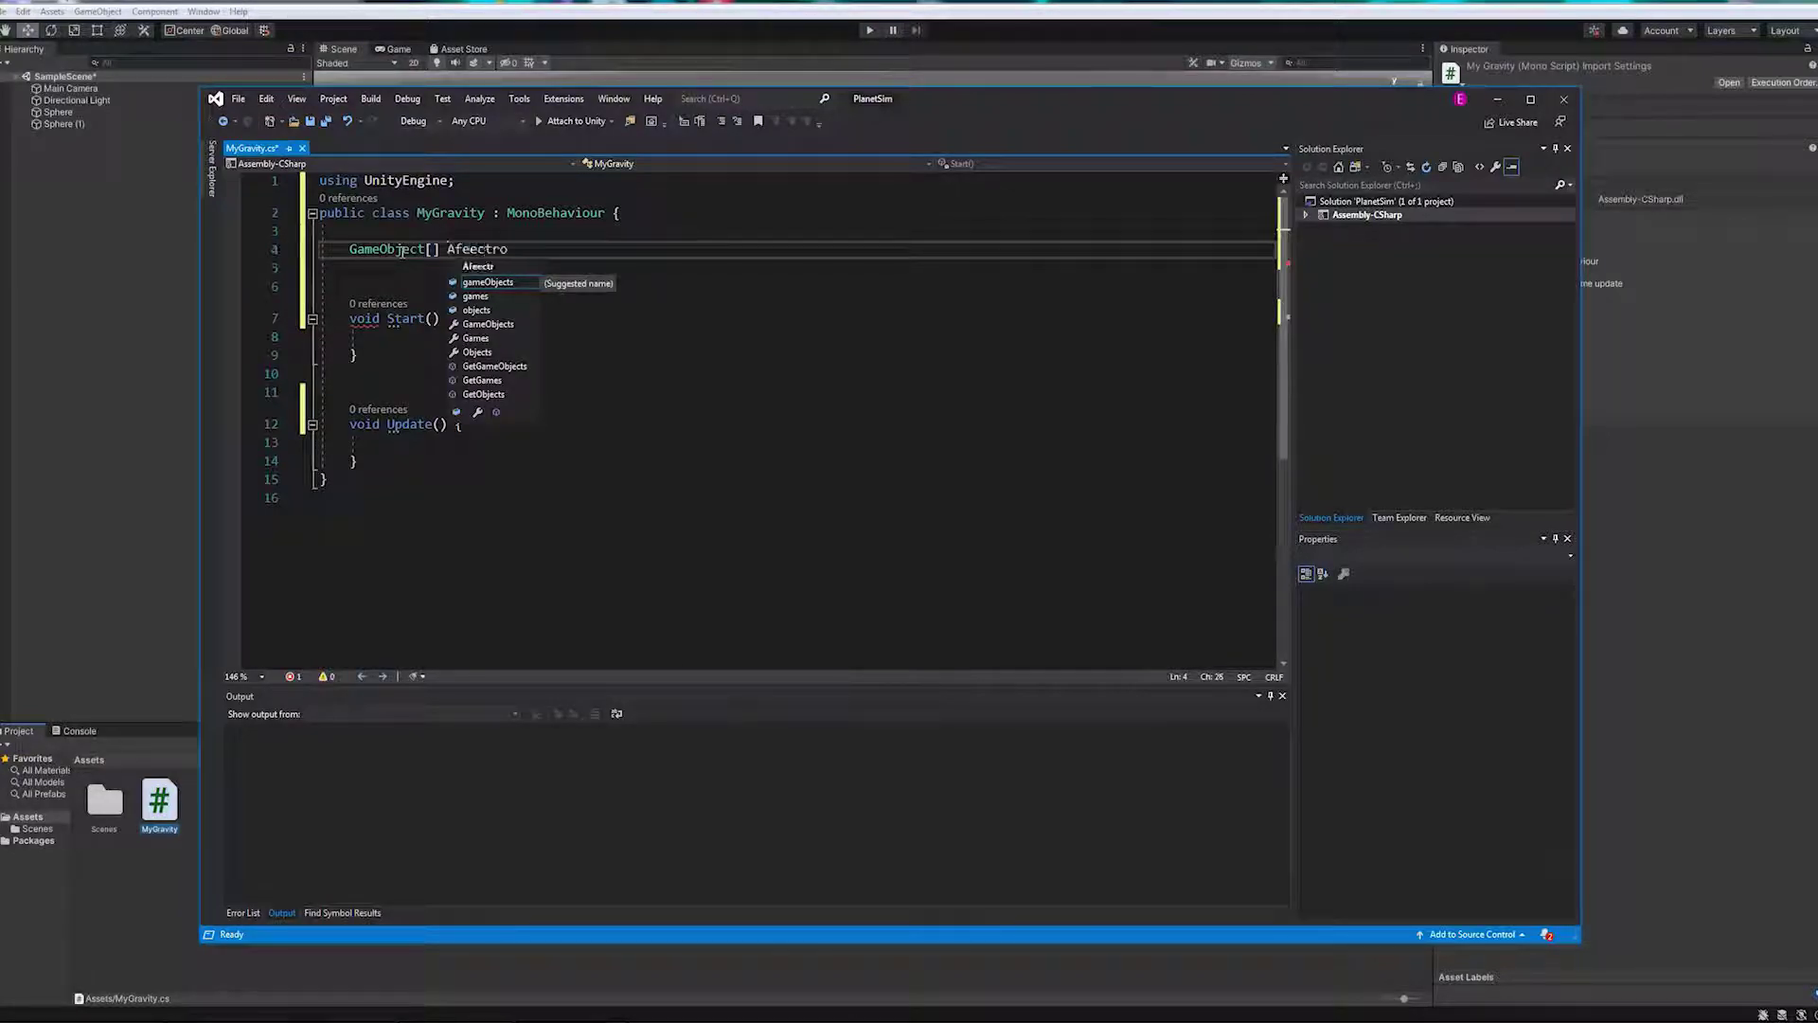
key(BackSpace)
key(BackSpace)
key(BackSpace)
key(BackSpace)
key(BackSpace)
key(BackSpace)
text(fectors;)
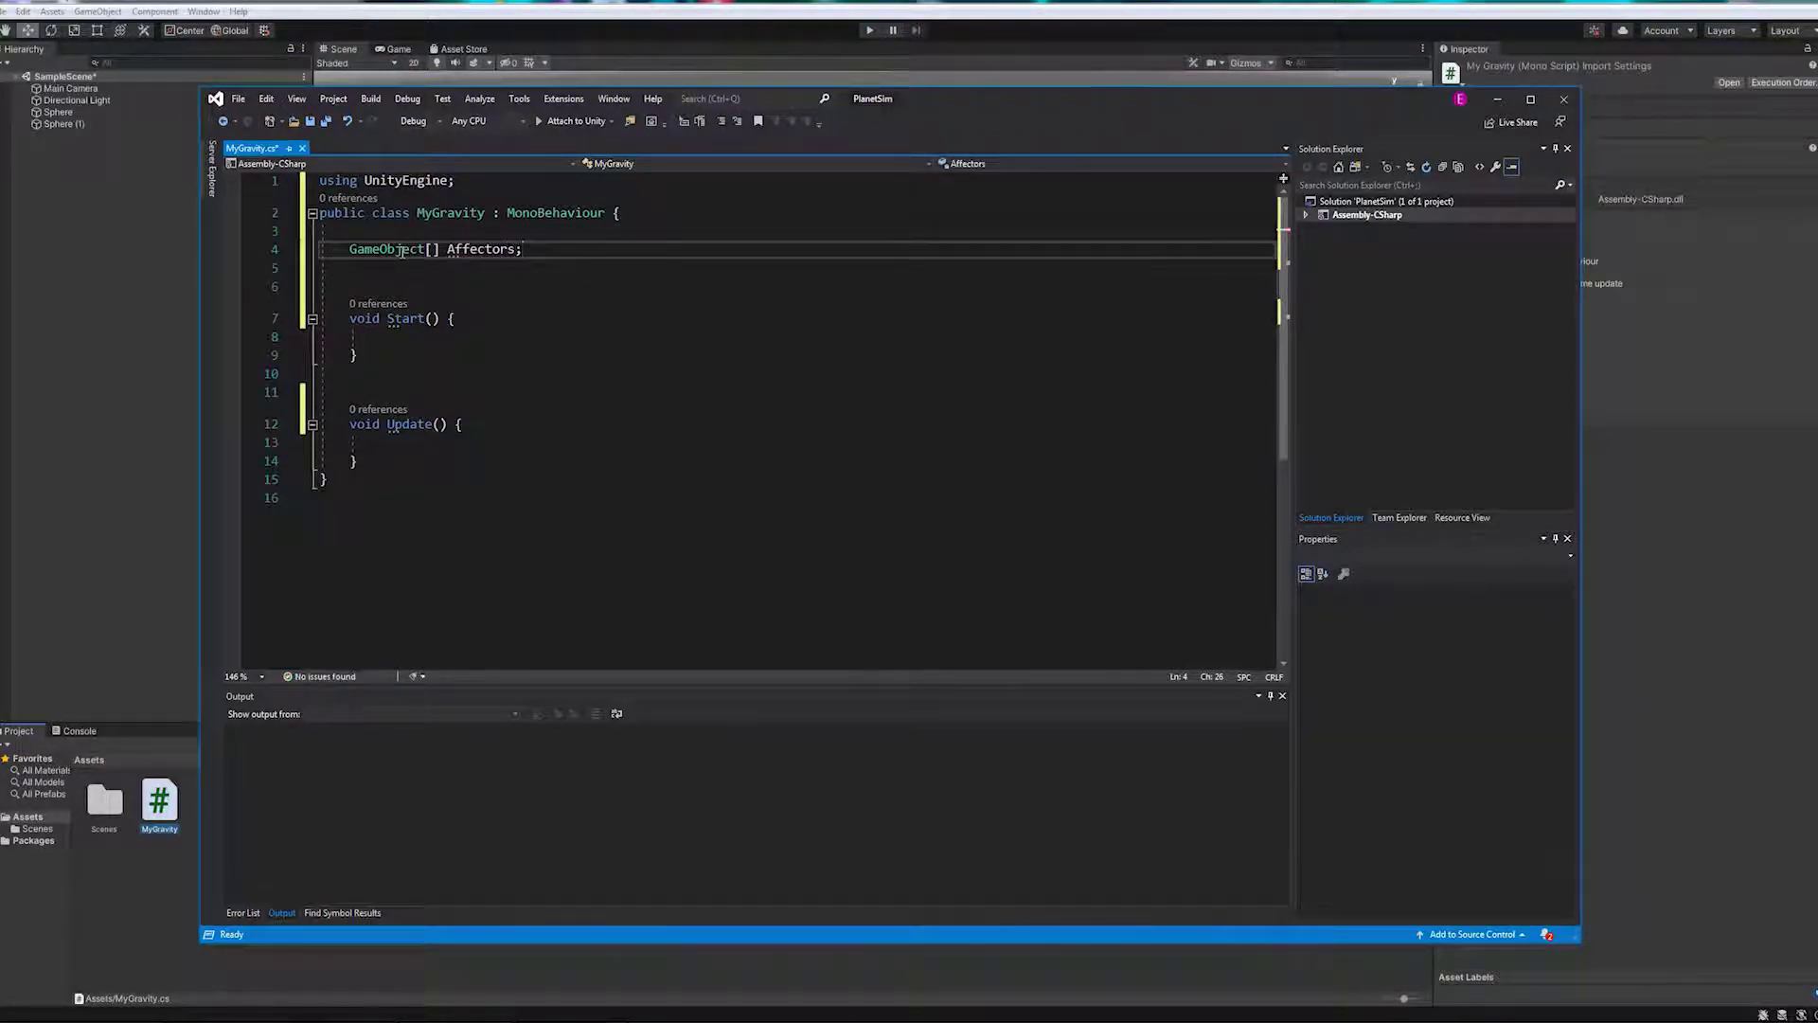
key(Home)
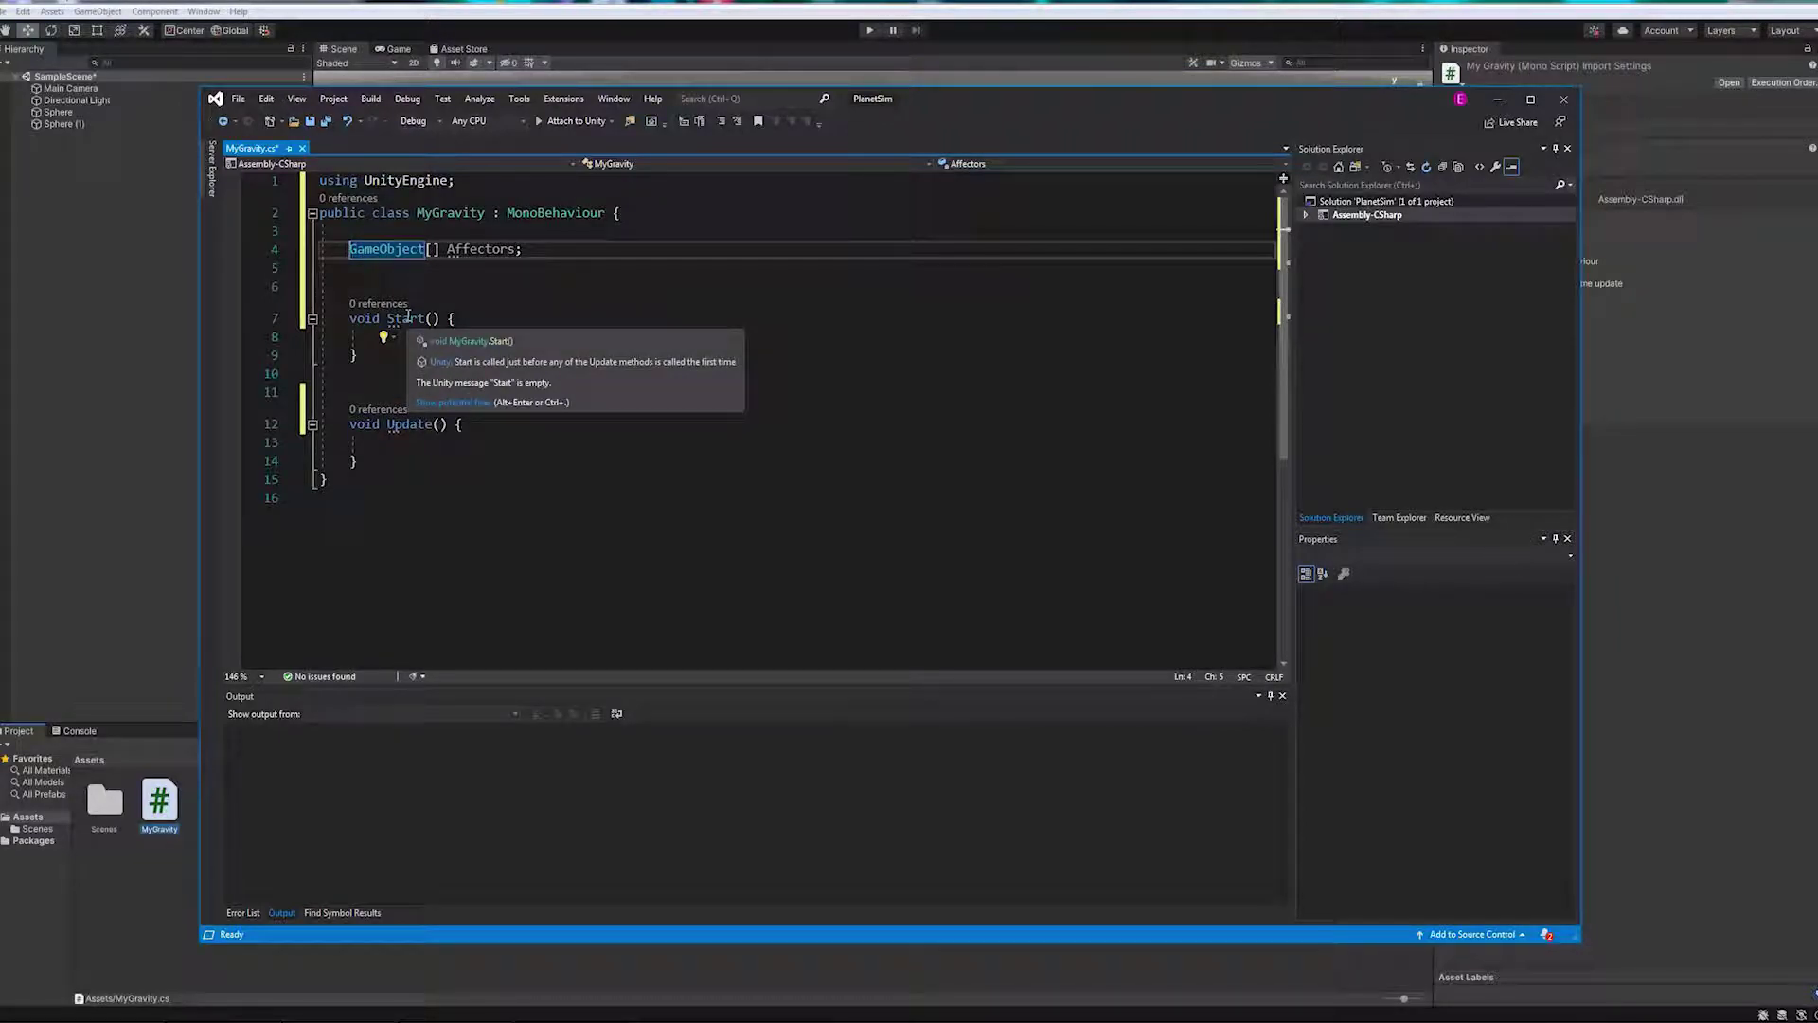
Add a const float GravityConstant = 0.67f field above Affectors.
text(public)
click(426, 275)
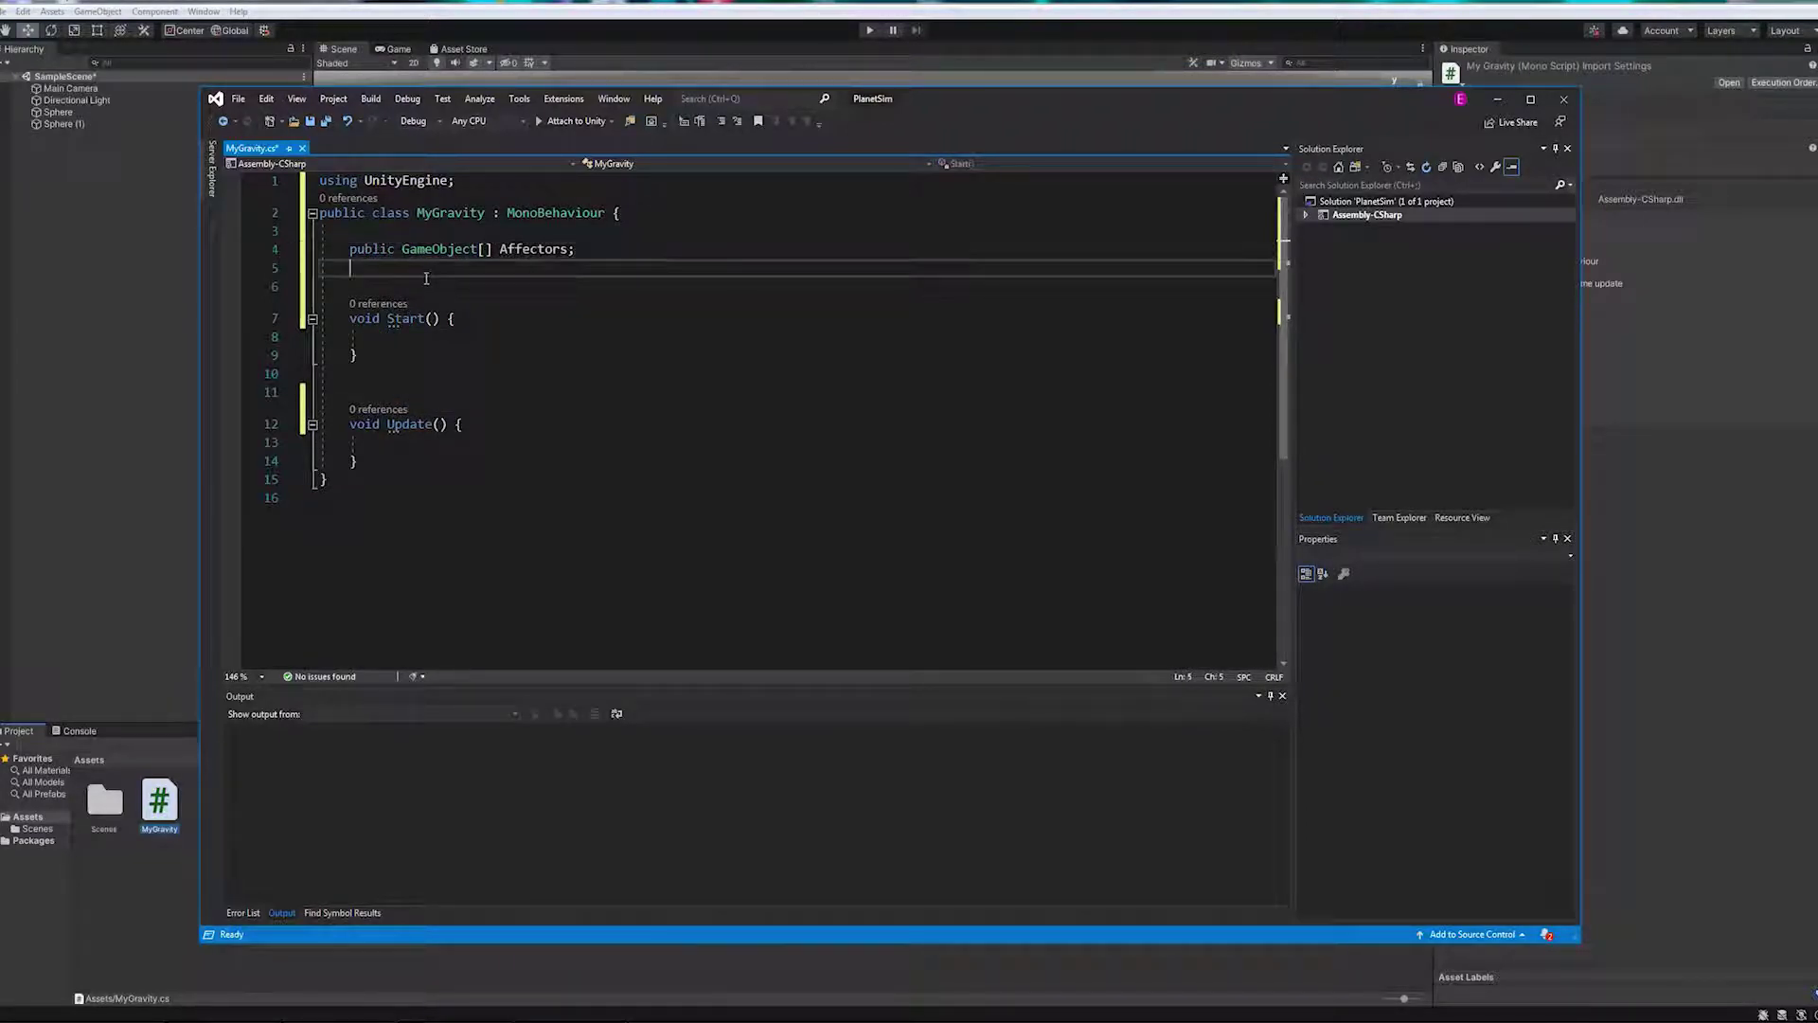
key(Return)
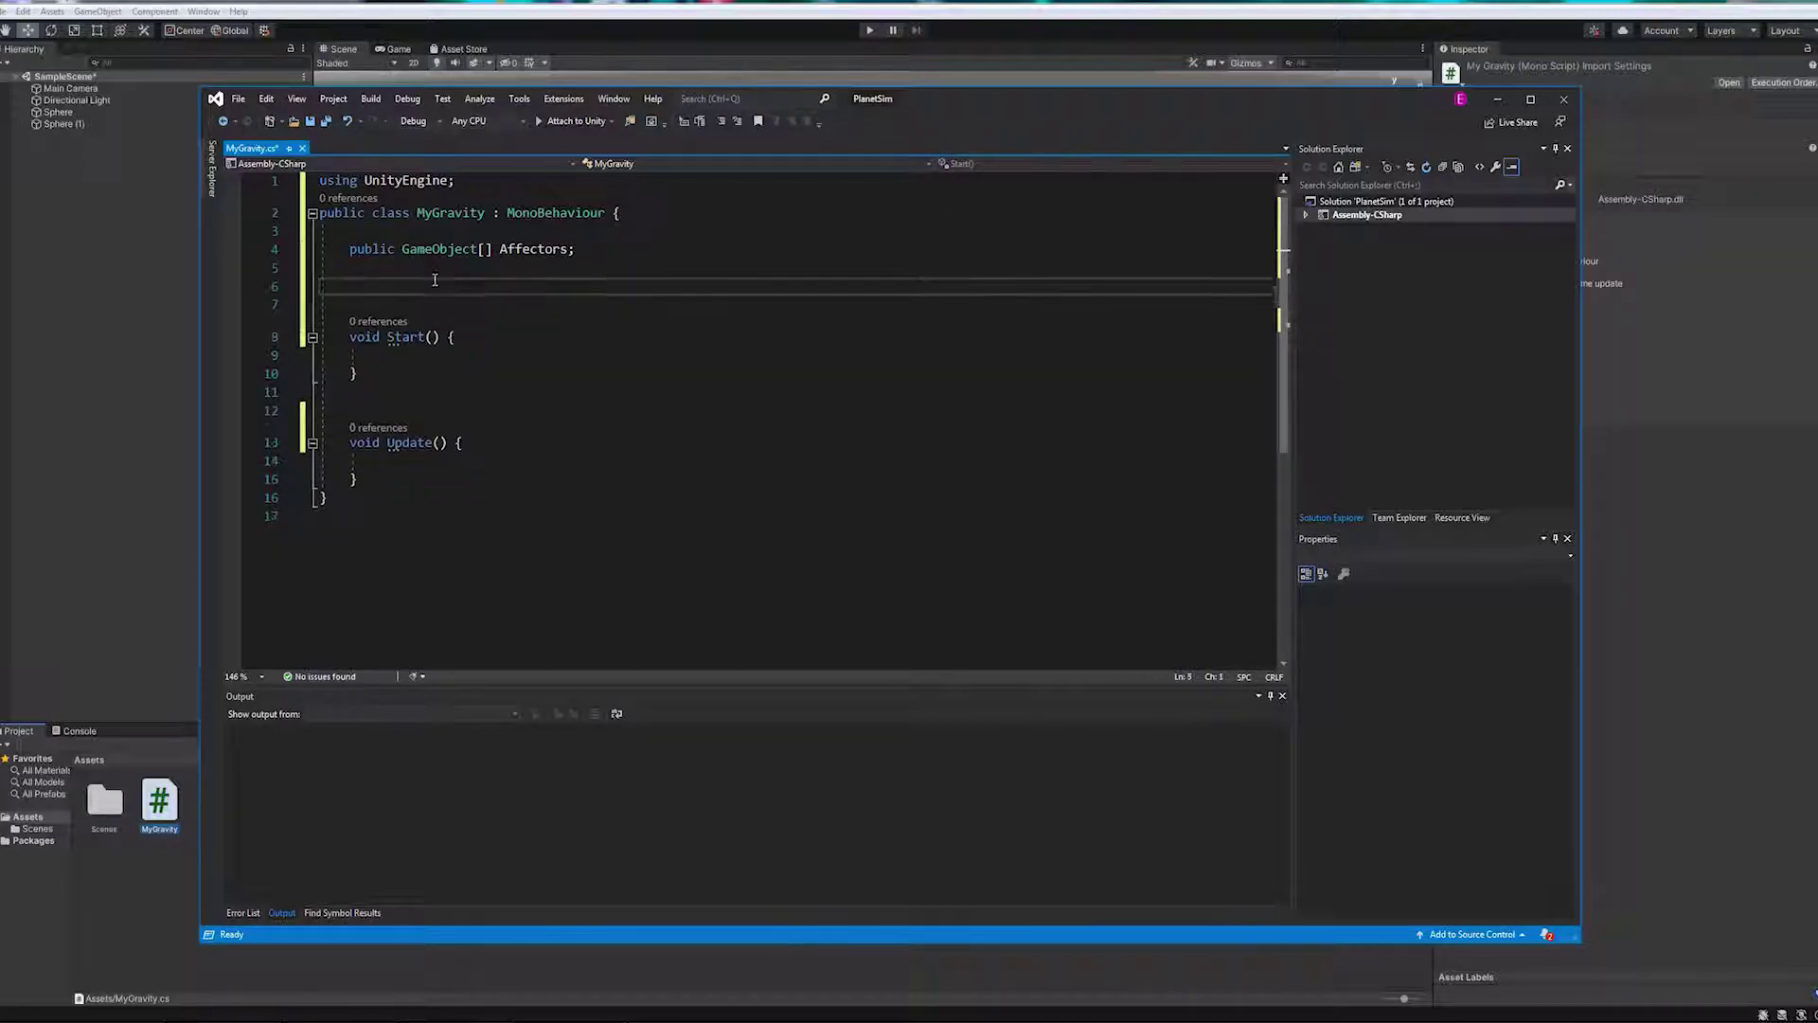
key(Up)
key(Up)
key(Up)
text(const float )
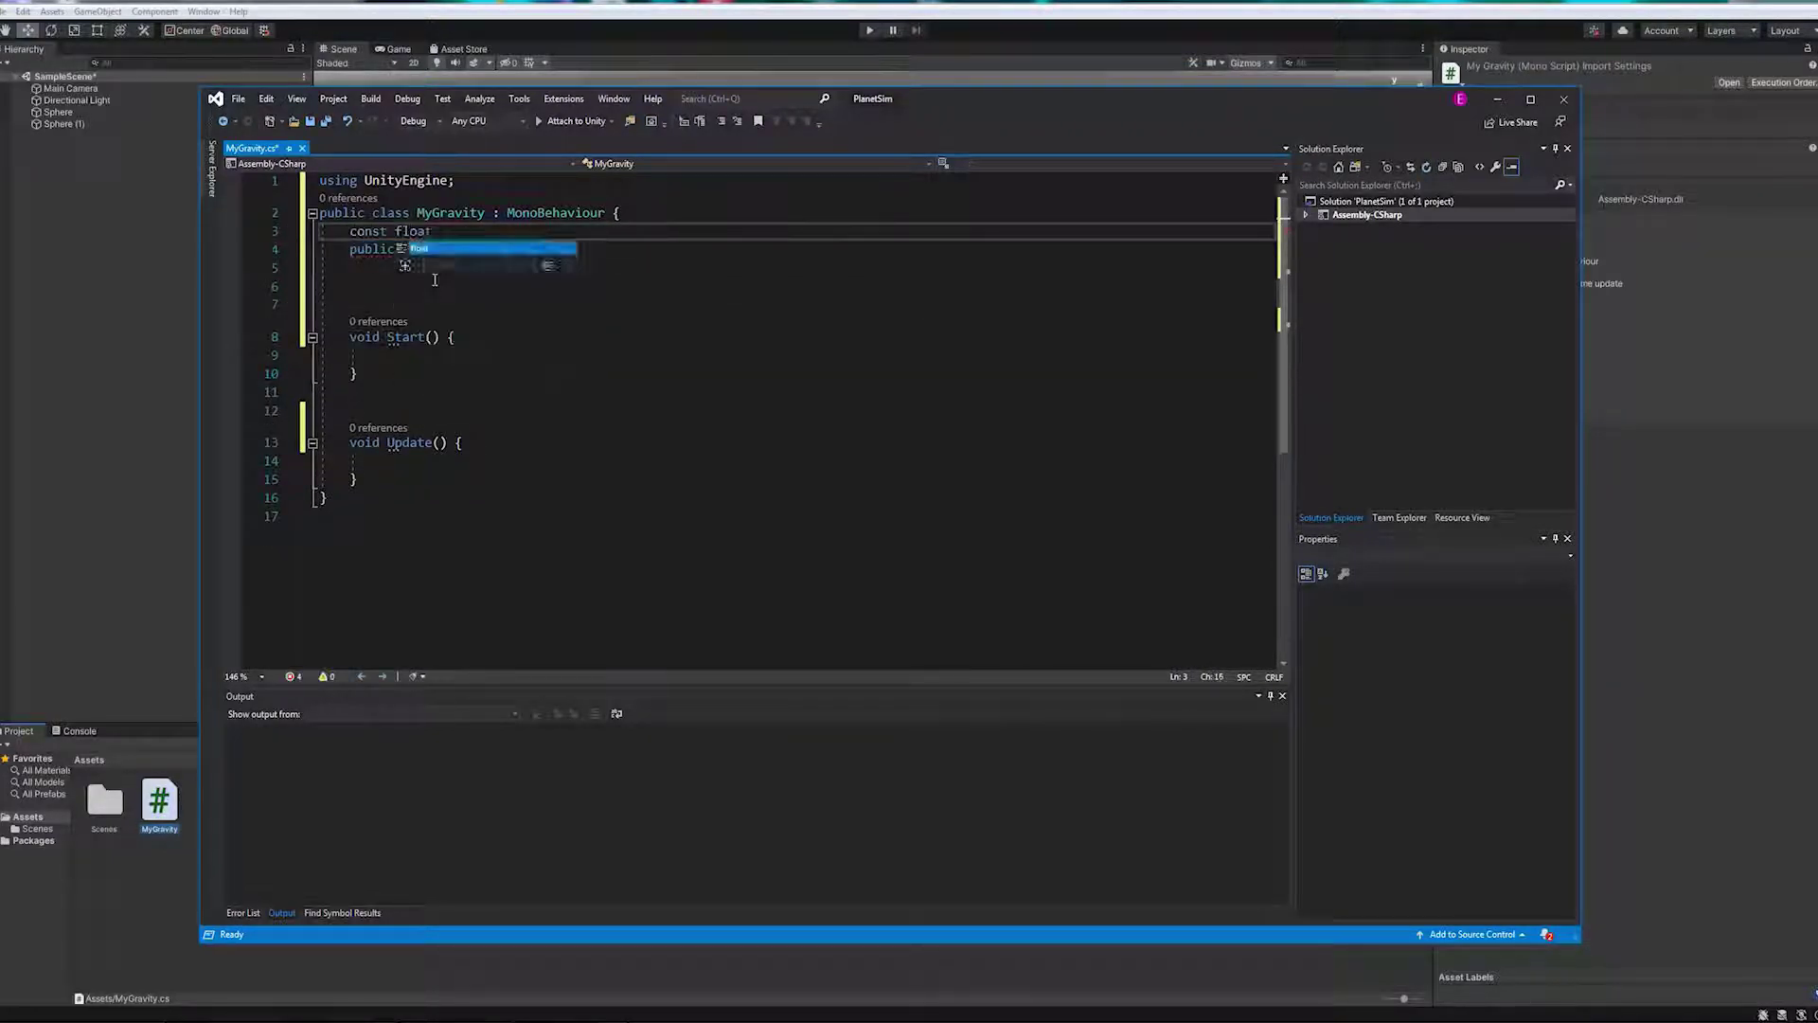
text(GravityConstant = 0.)
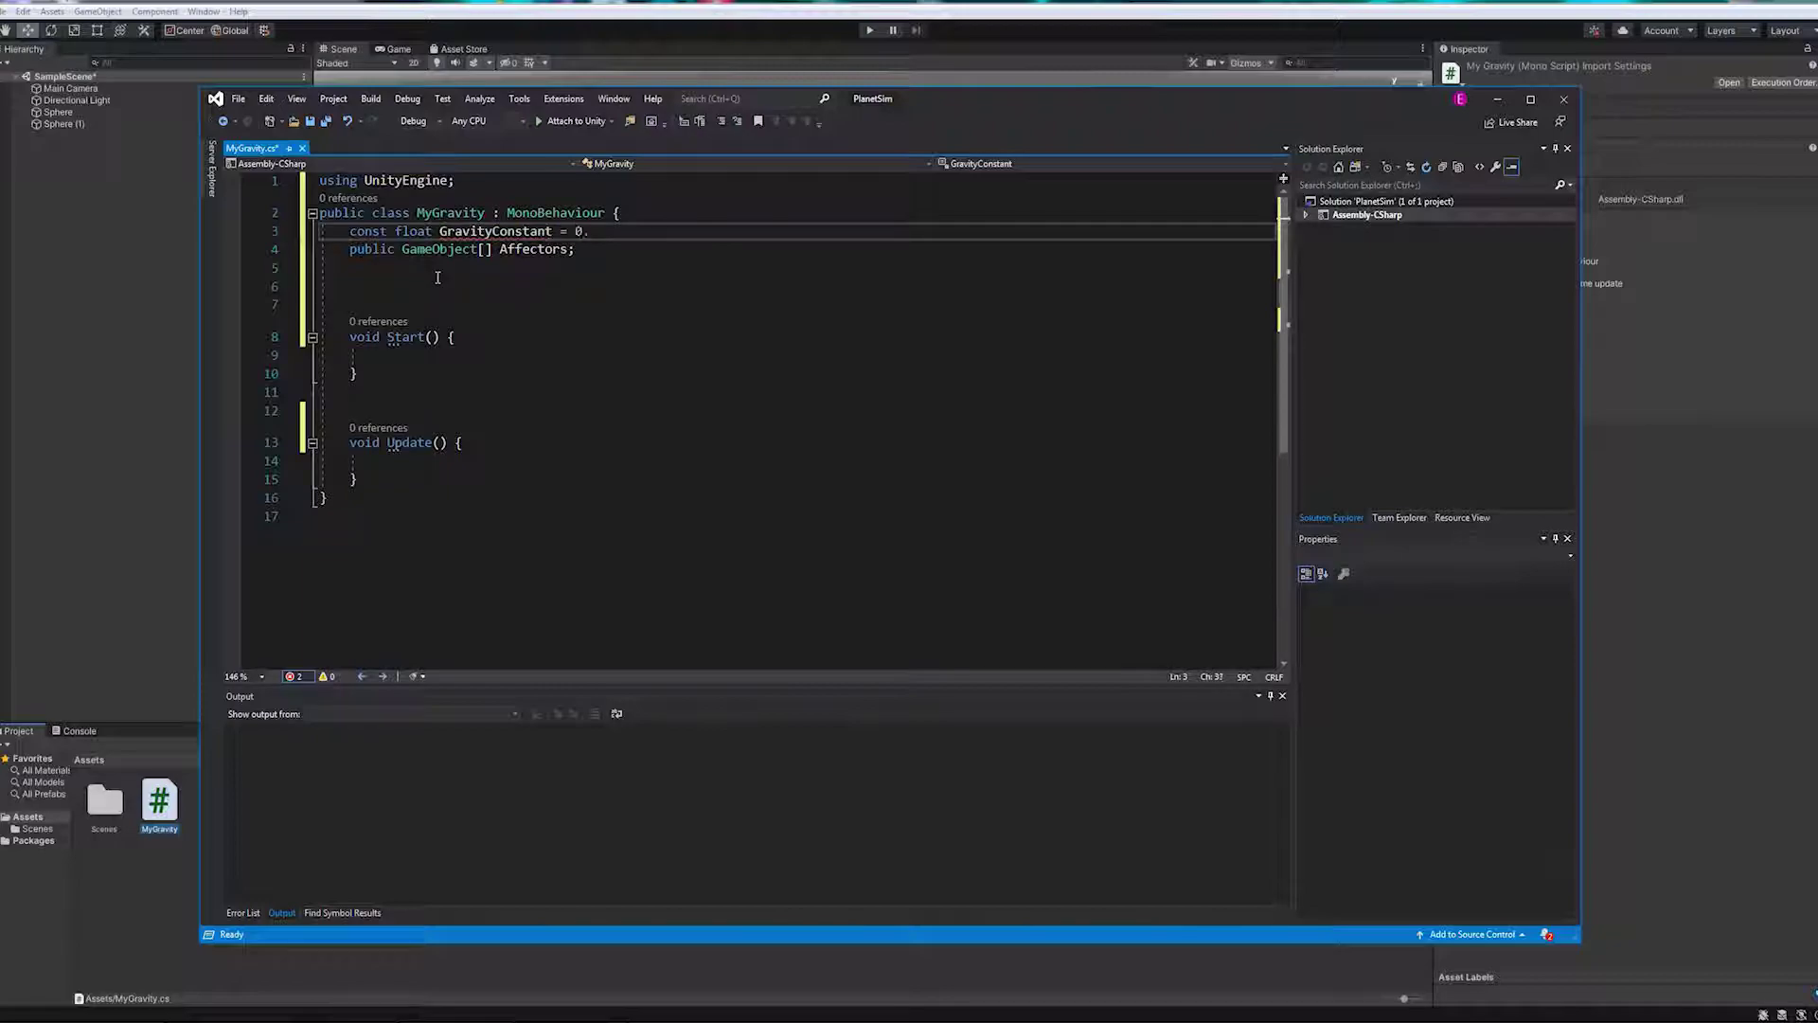
text(67f;)
Declare float Dist and uint i fields below Affectors.
click(711, 274)
text(f)
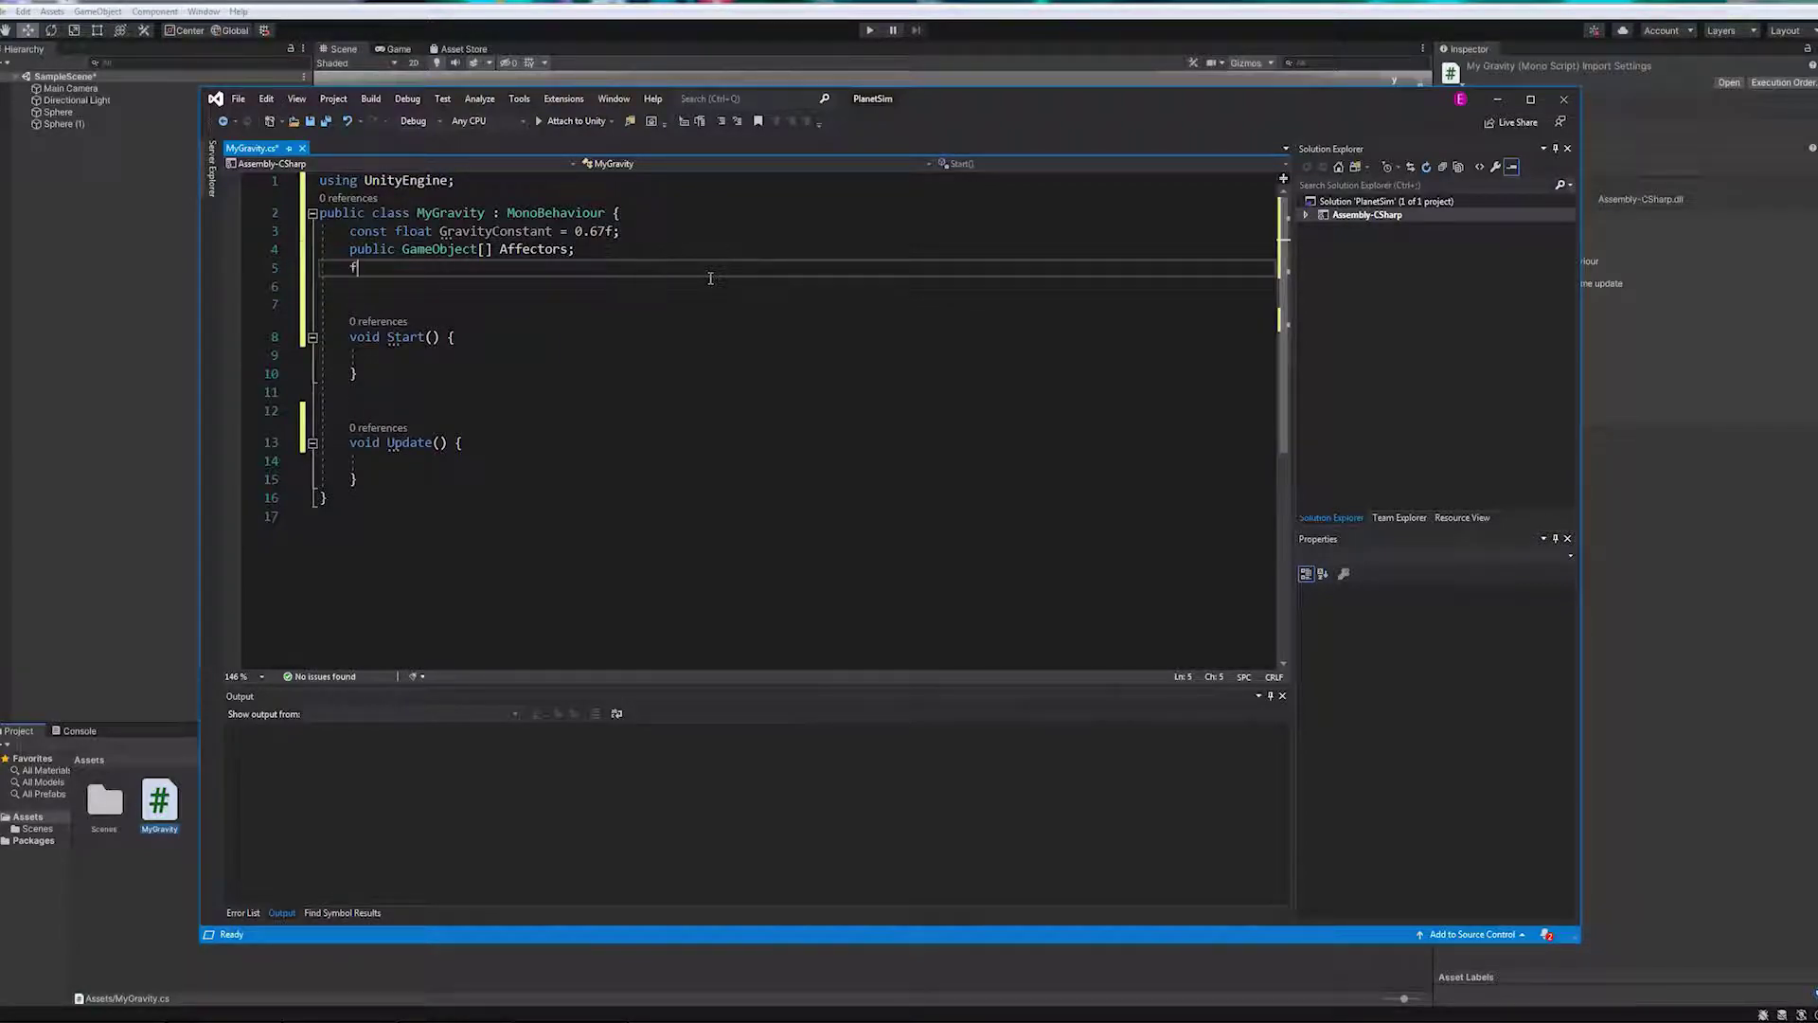
text(loat Dist;)
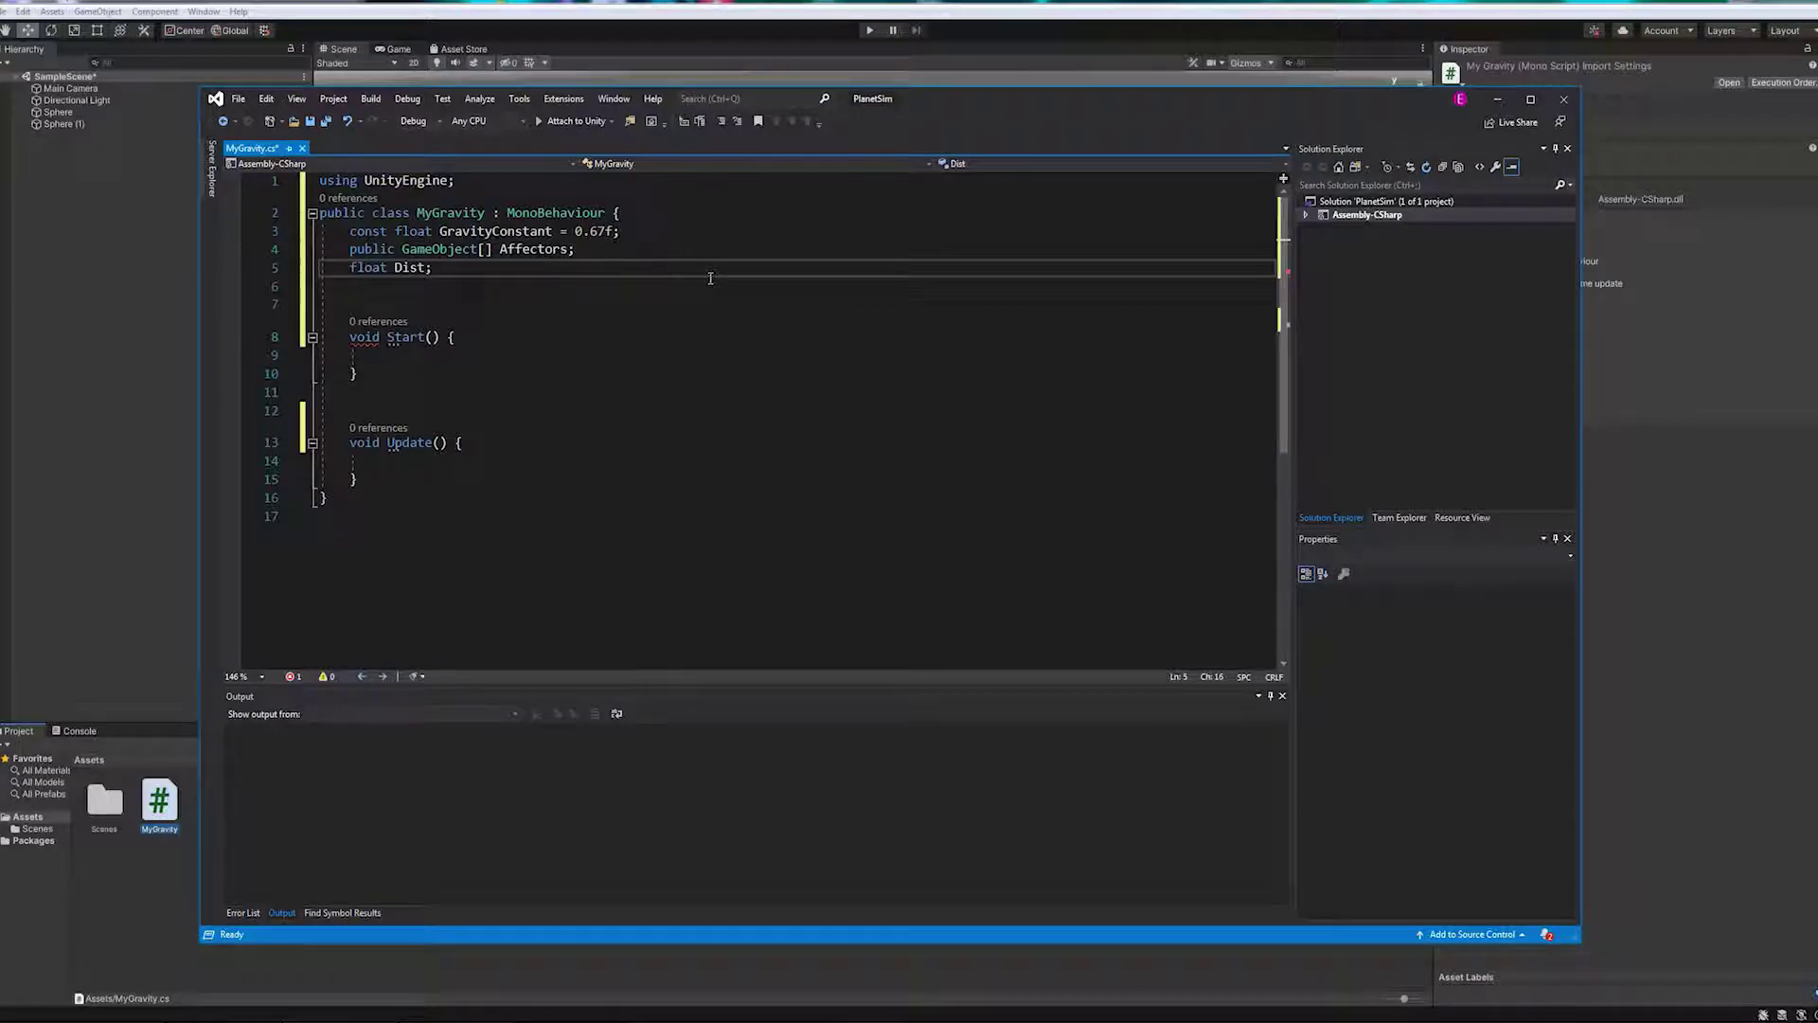
key(BackSpace)
text(Dist;)
key(Return)
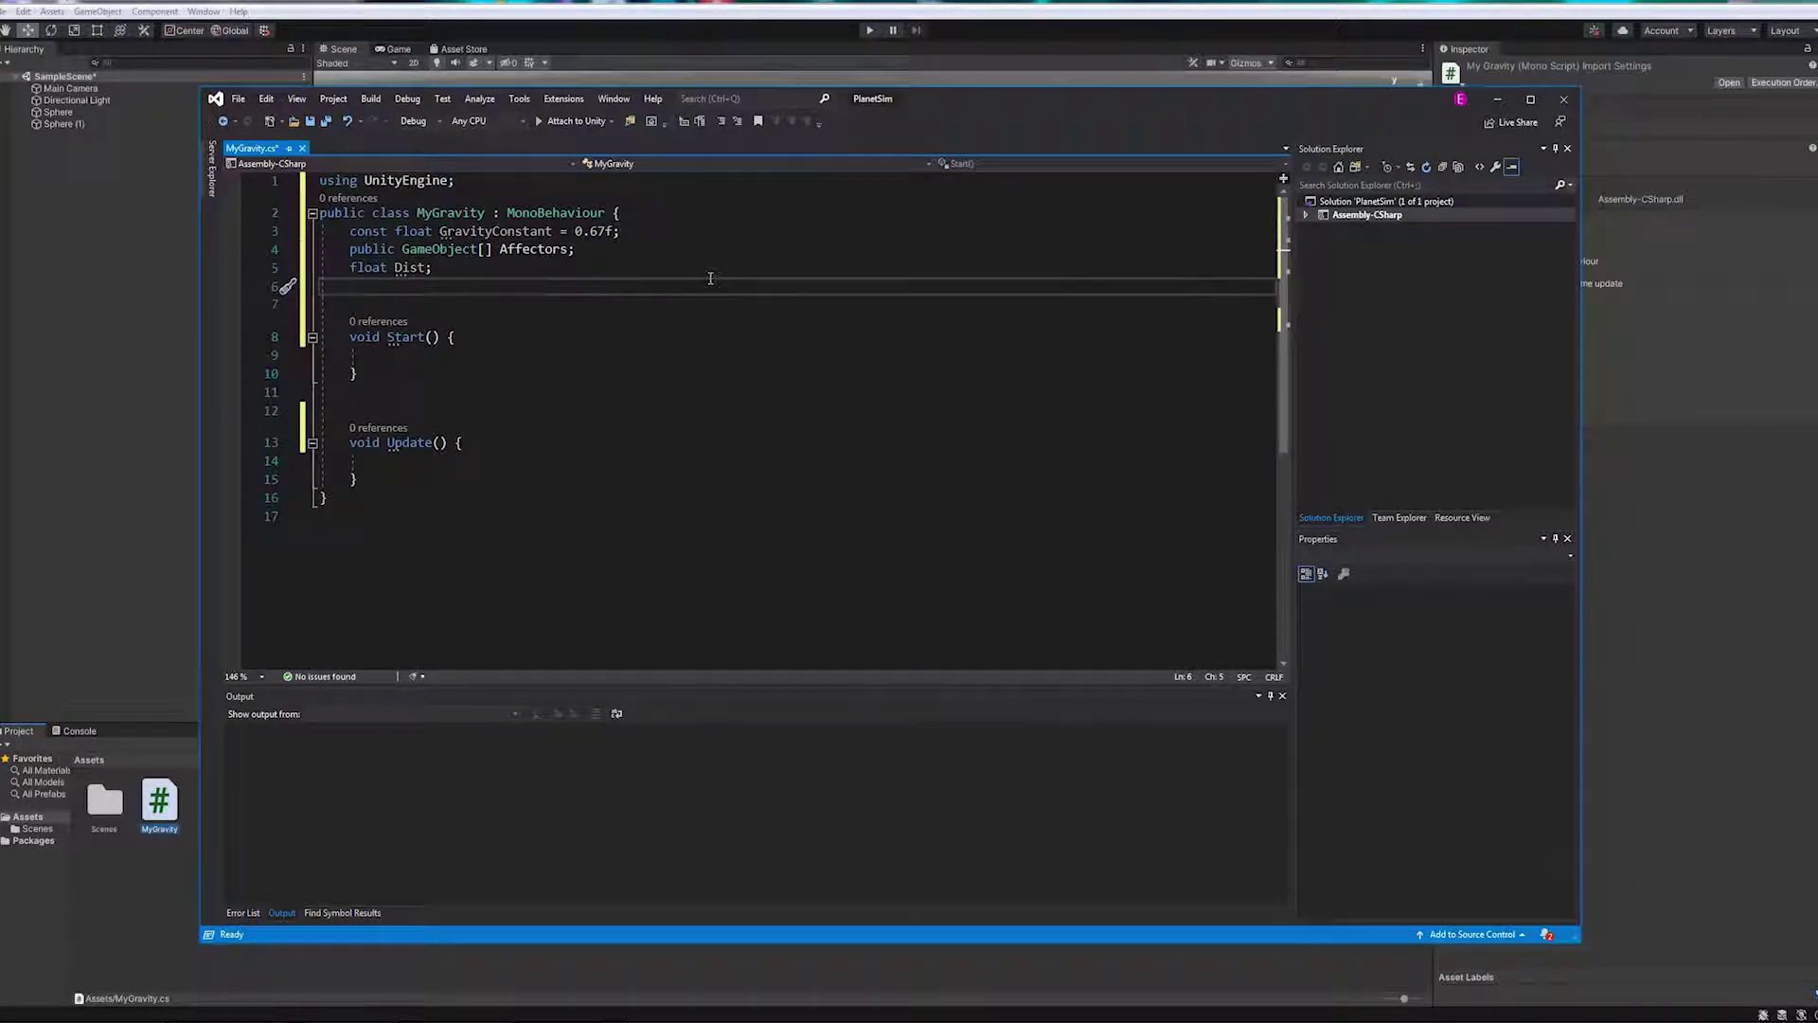
text(uint i;)
Insert a Rigidbody Body field on a new line above float Dist.
key(Up)
key(ctrl+Return)
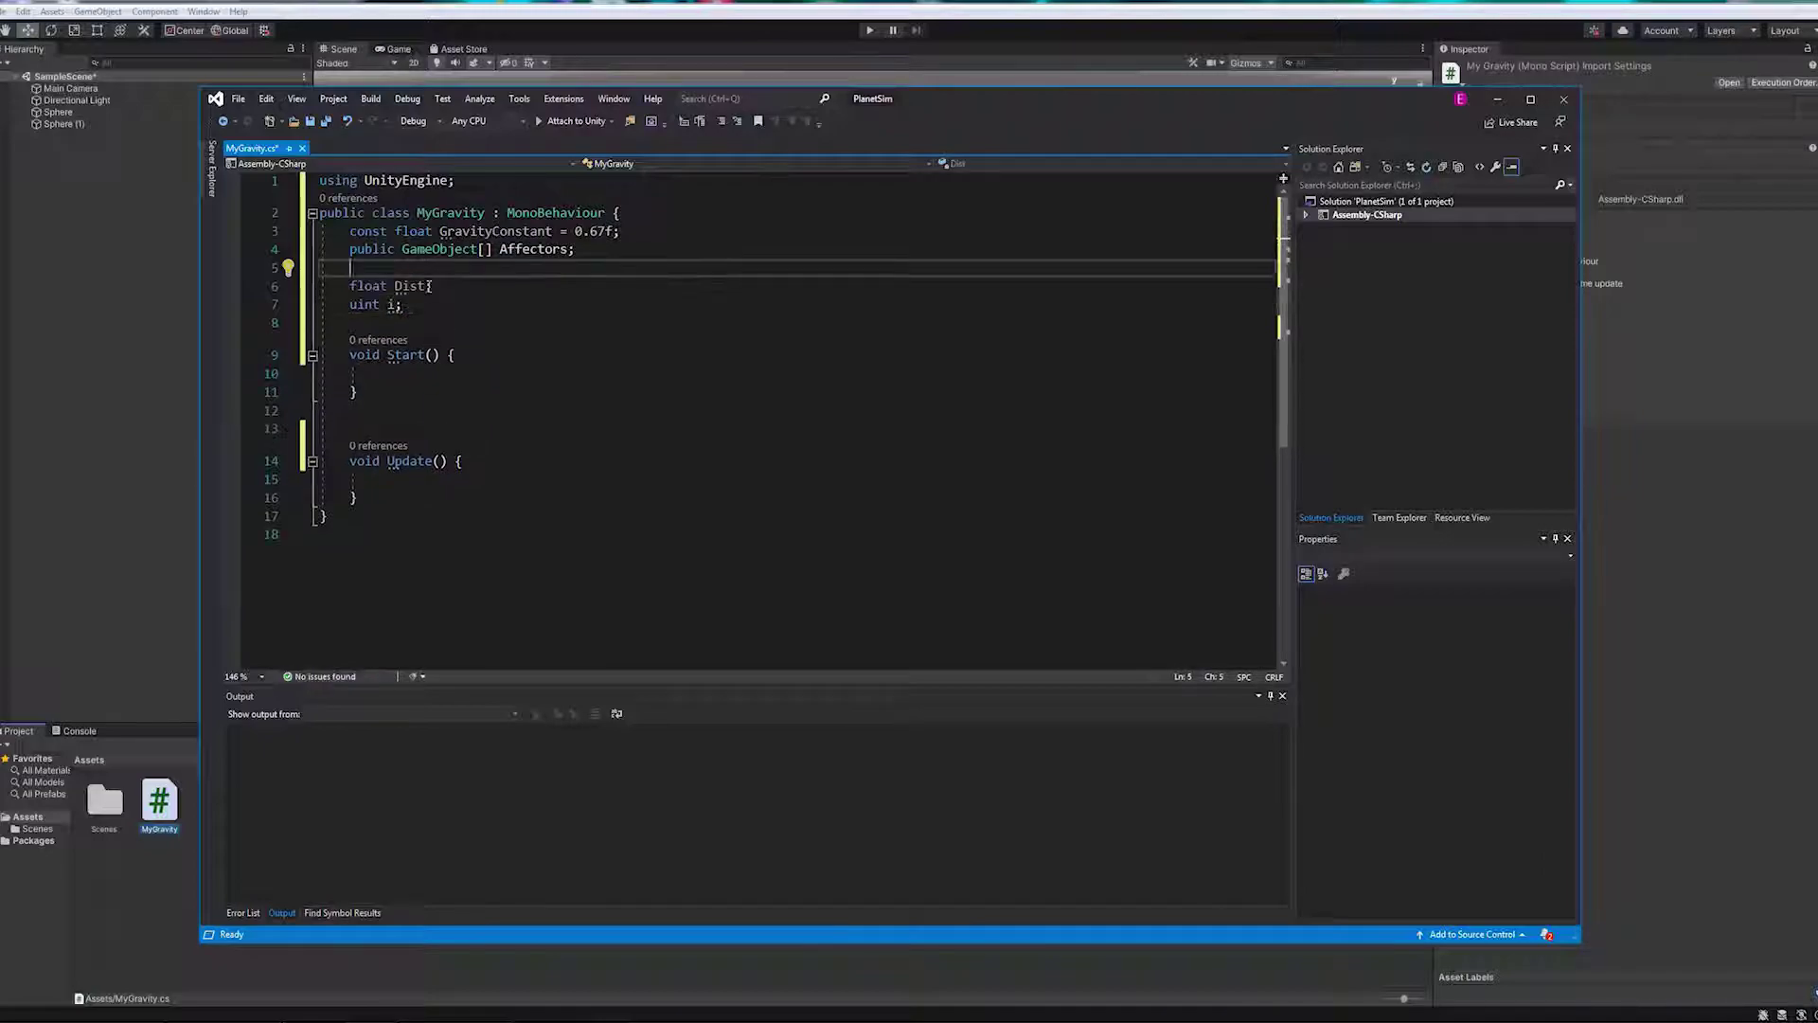
text(Rigidbody)
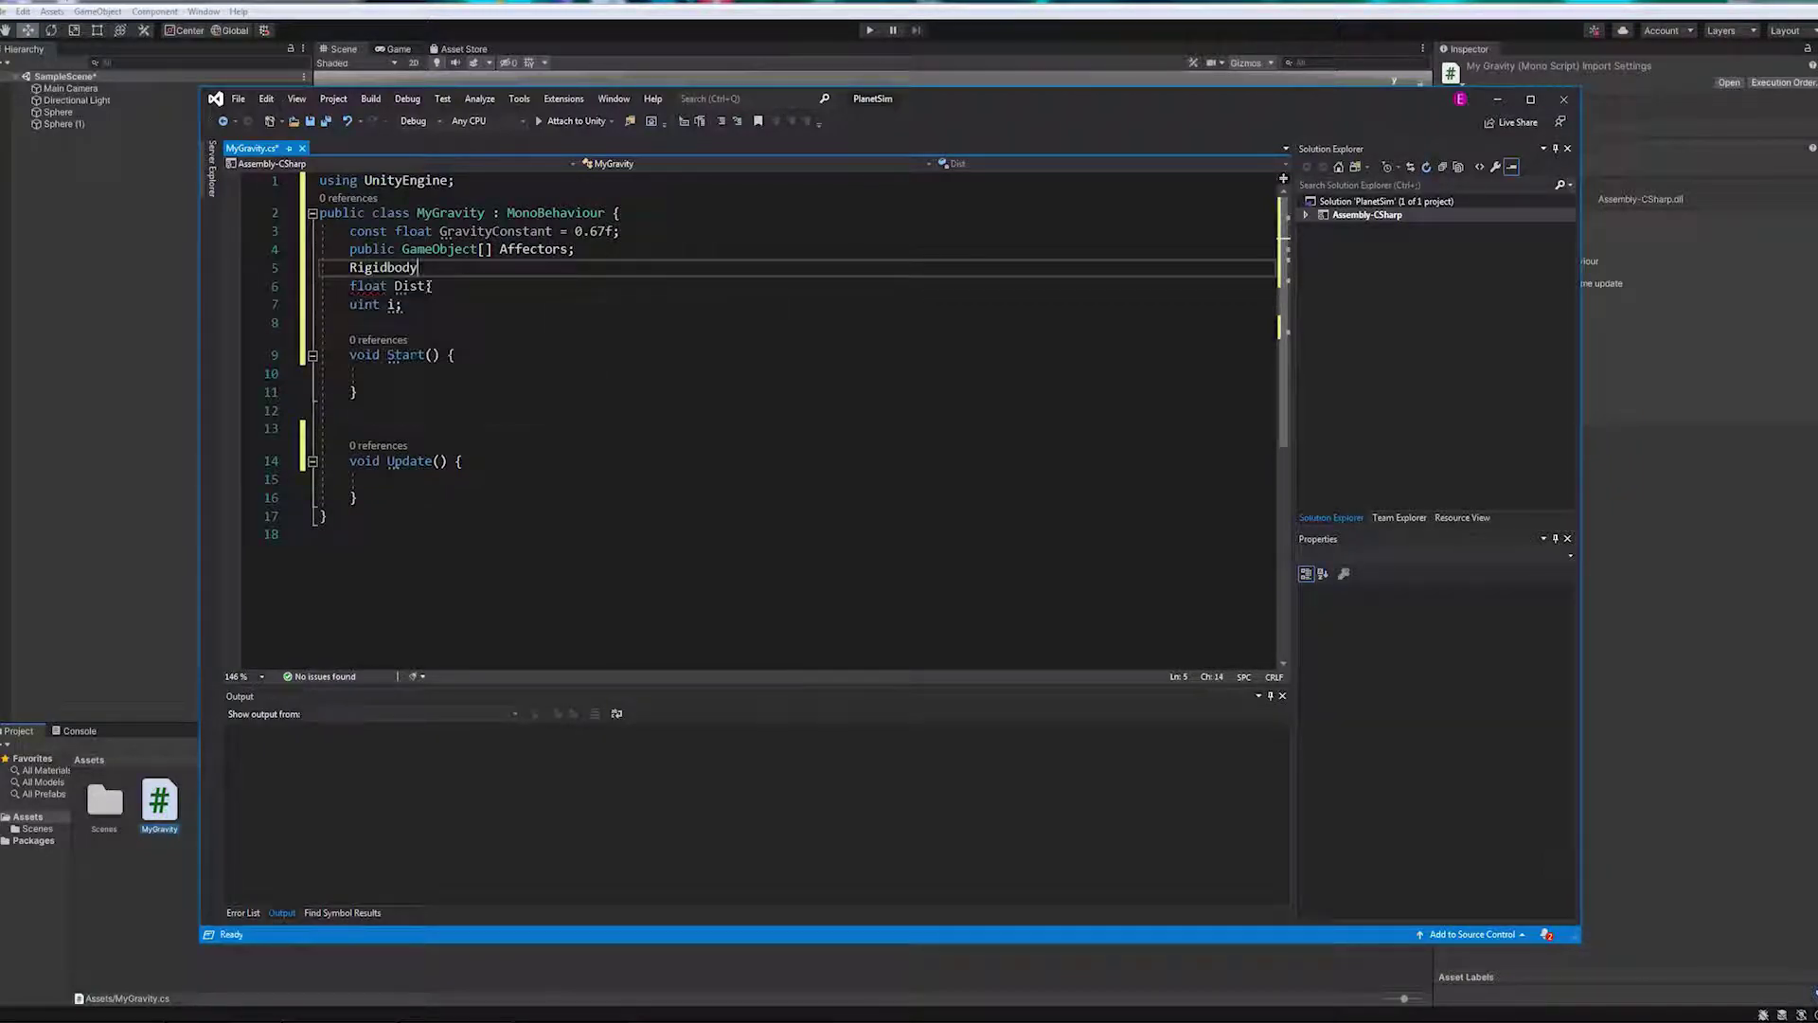
text( Body;)
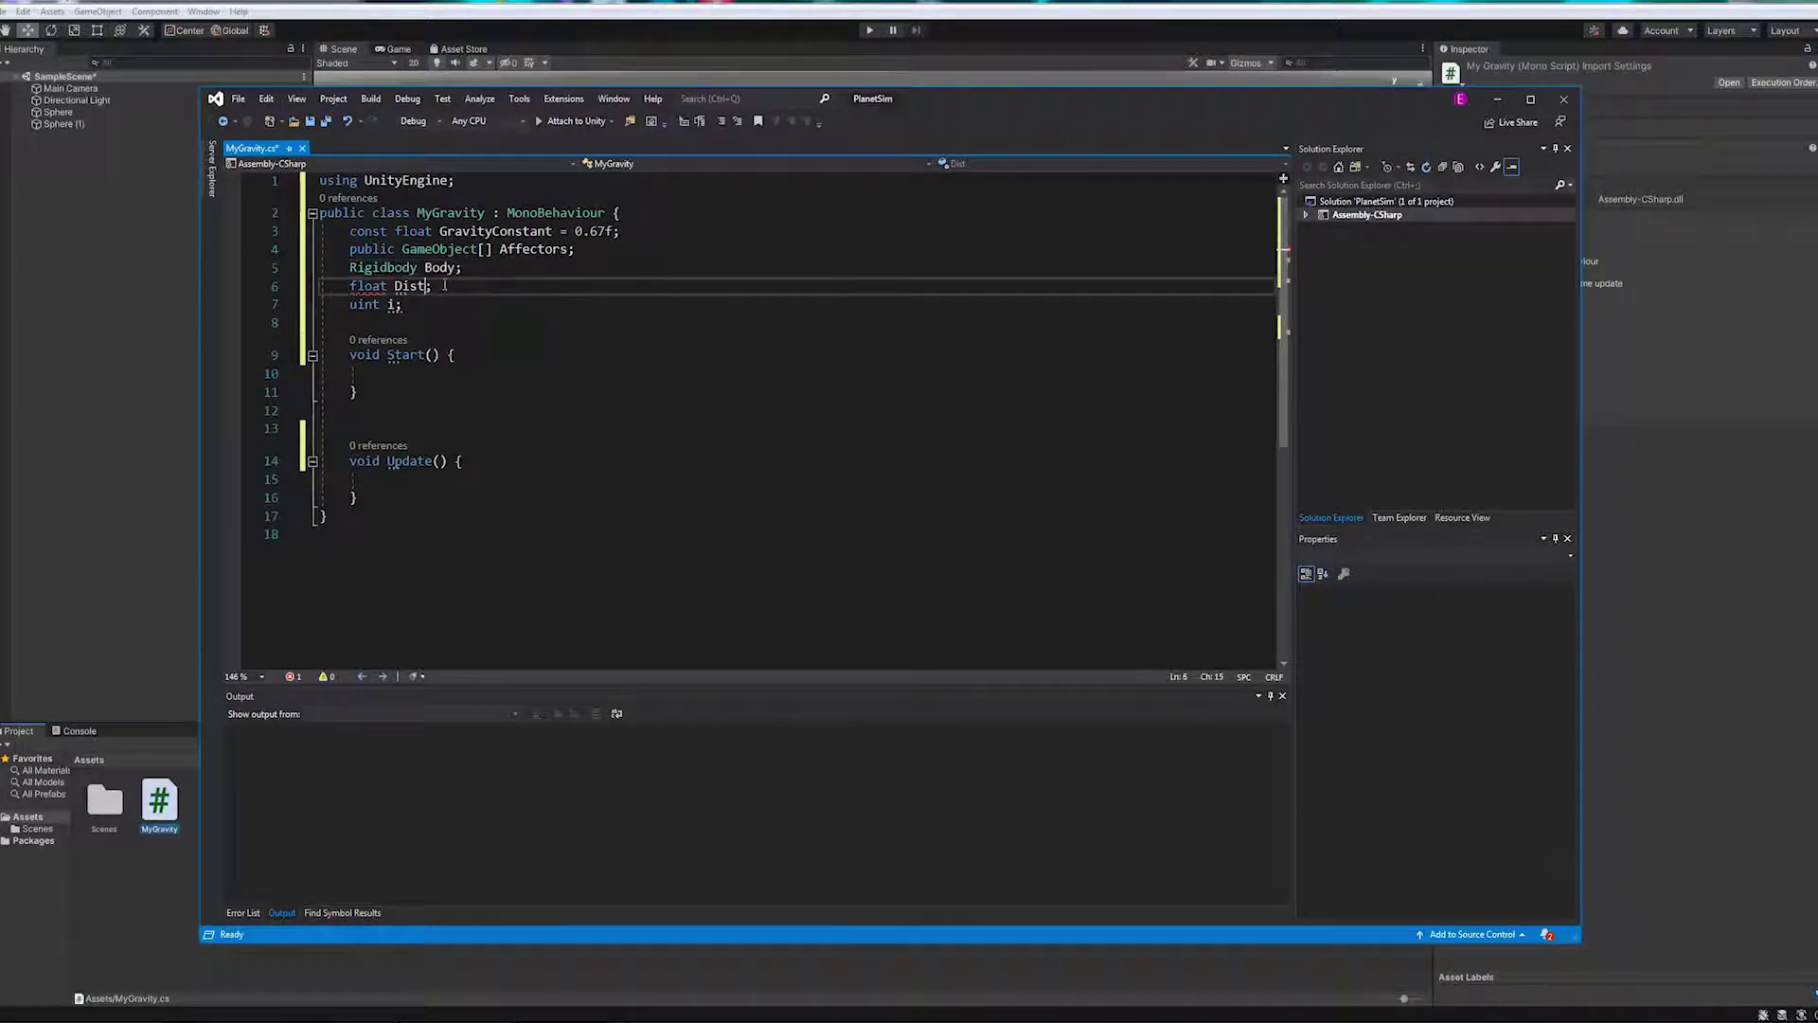
right_click(427, 287)
click(394, 383)
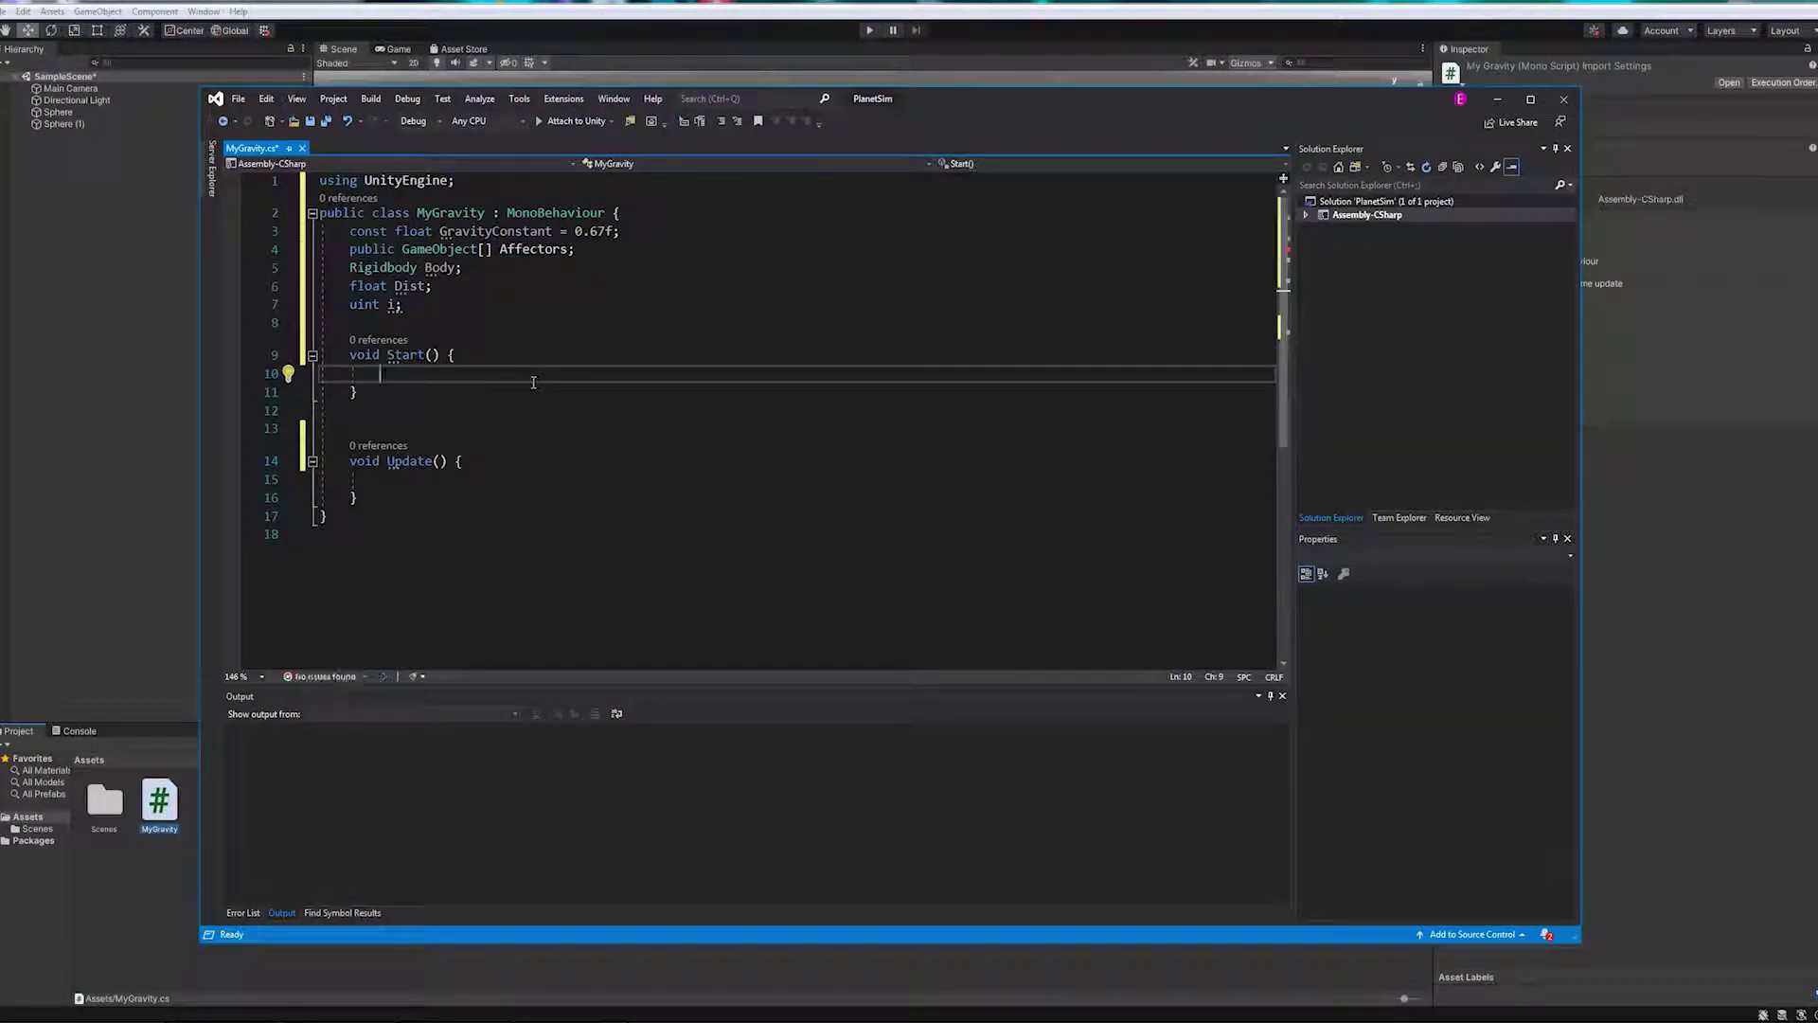
Make Start assign Body = GetComponent<Rigidbody>() and remove the surrounding blank lines.
text(Body = GetComponent<Rigidbody)
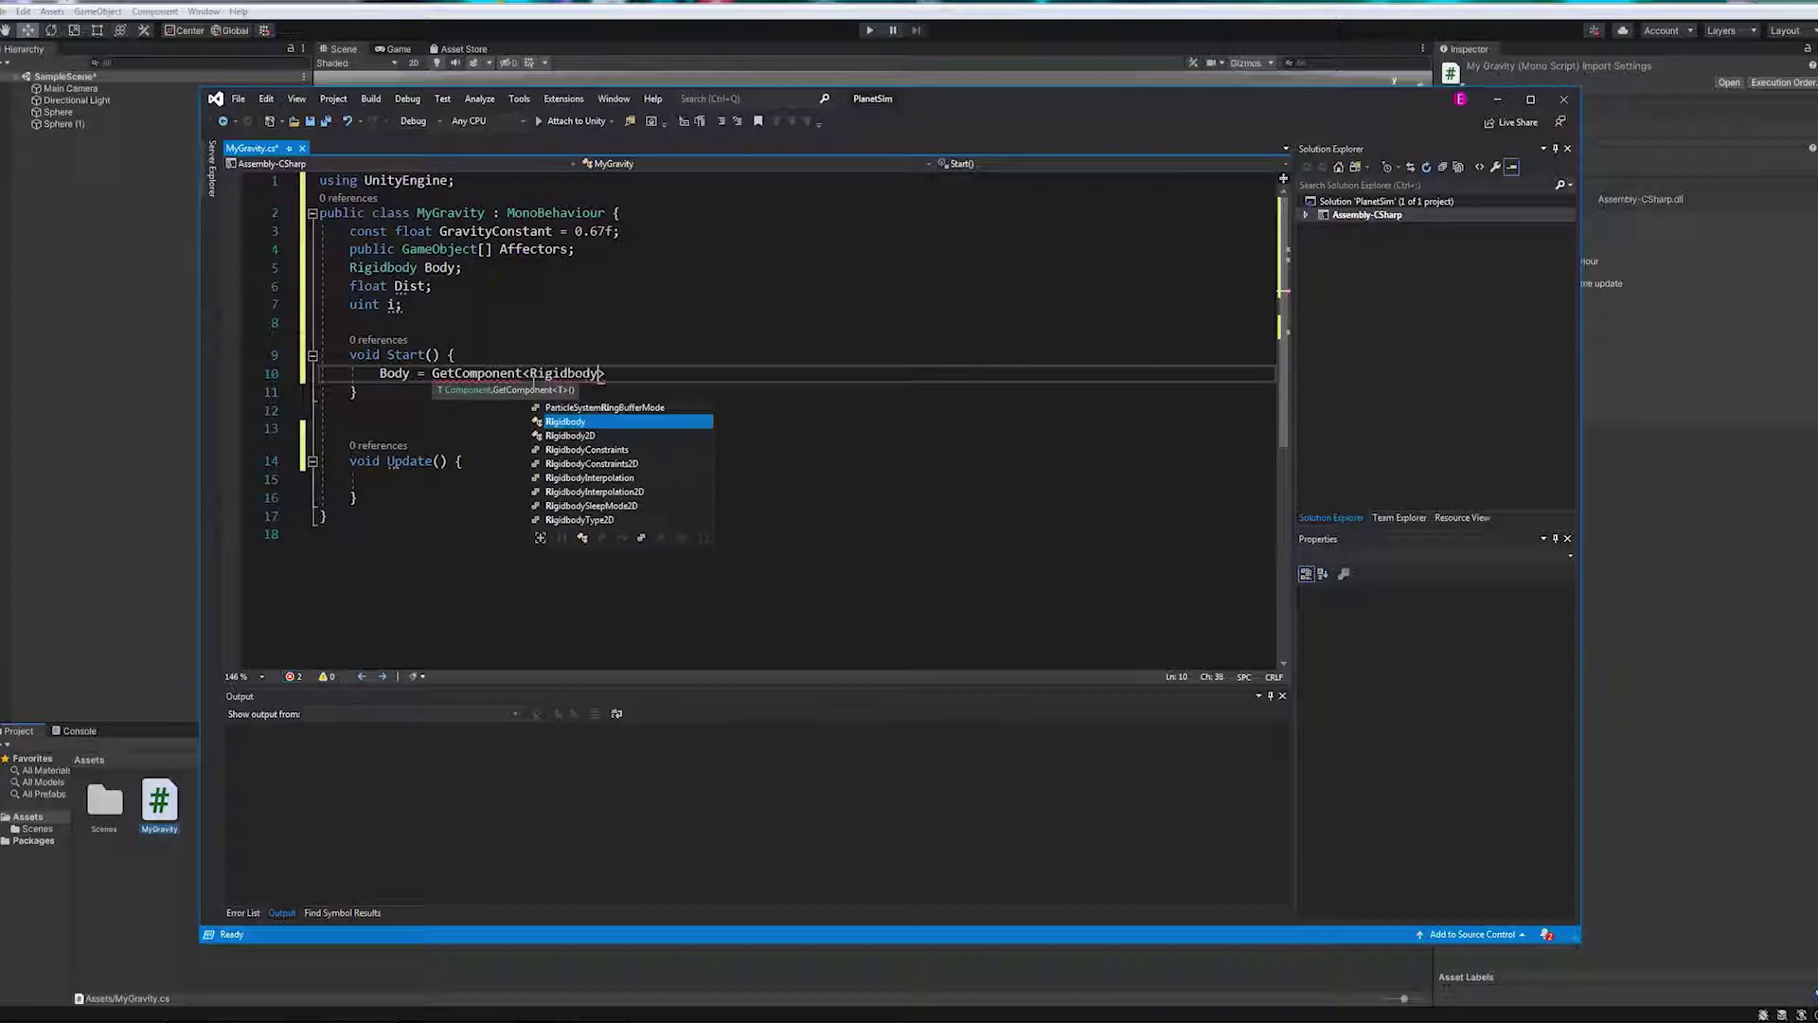
text(>();)
click(370, 373)
key(BackSpace)
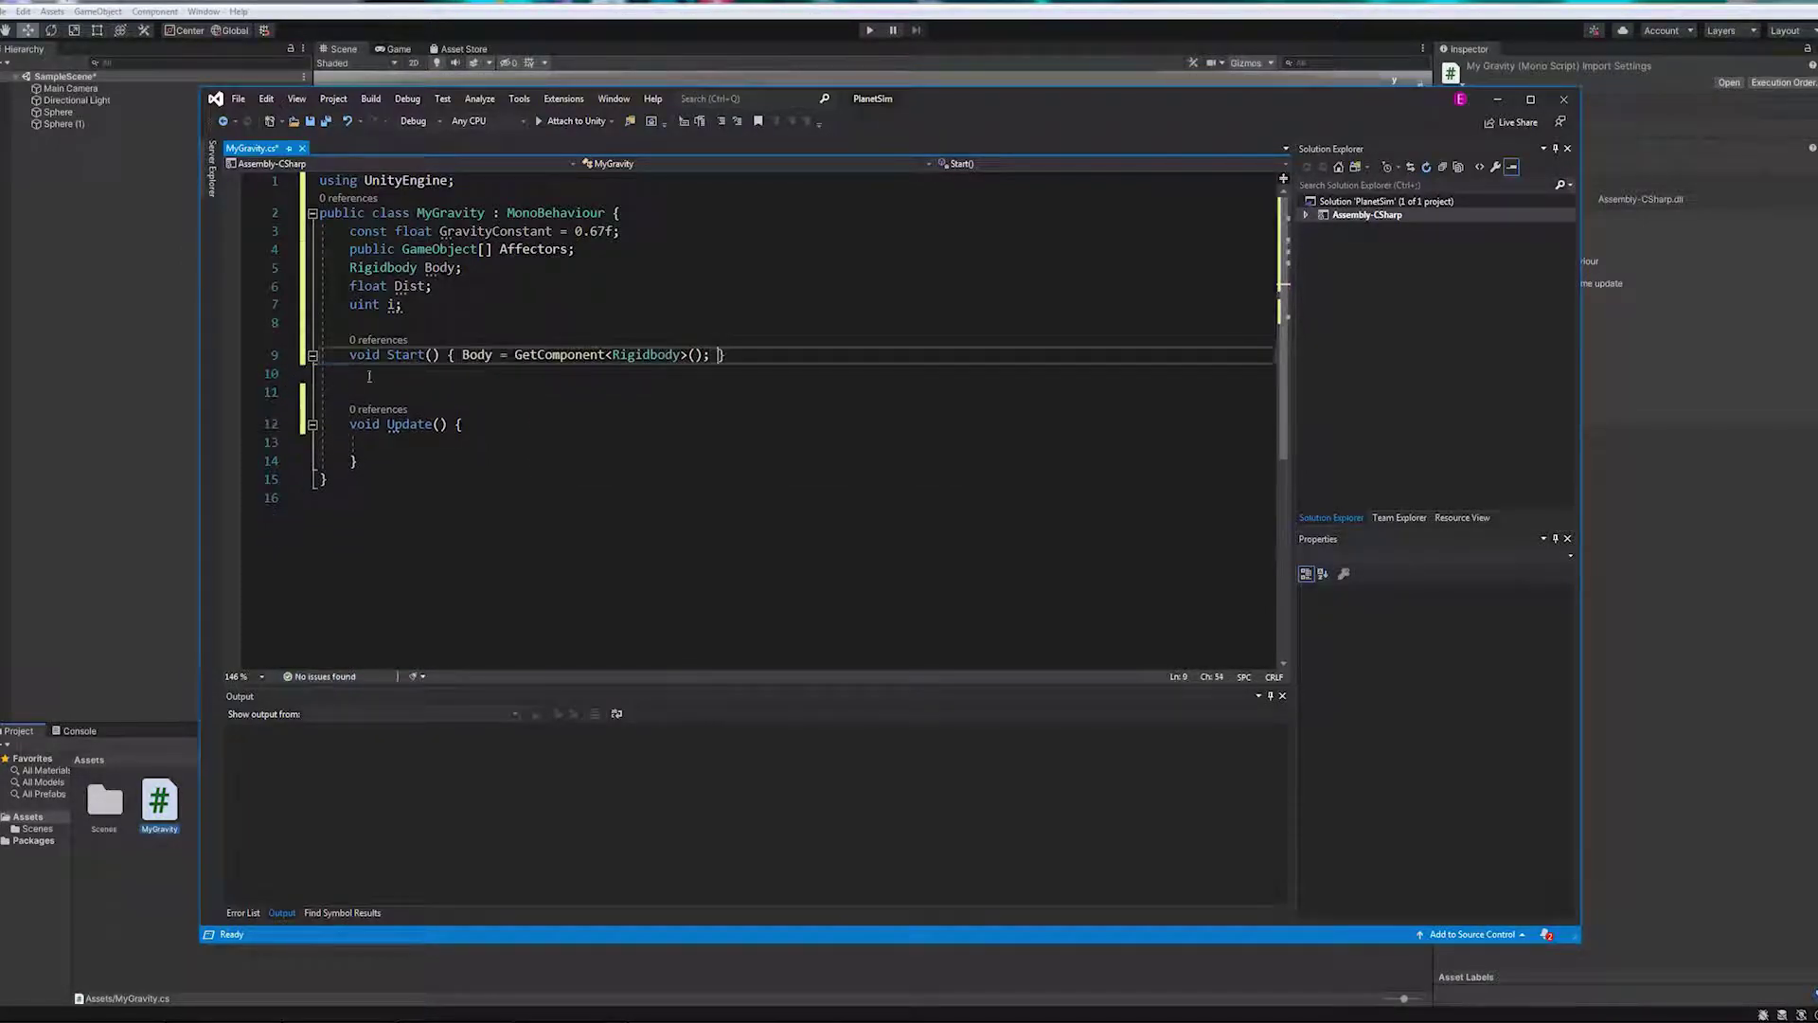
click(369, 376)
key(Delete)
key(Delete)
click(378, 325)
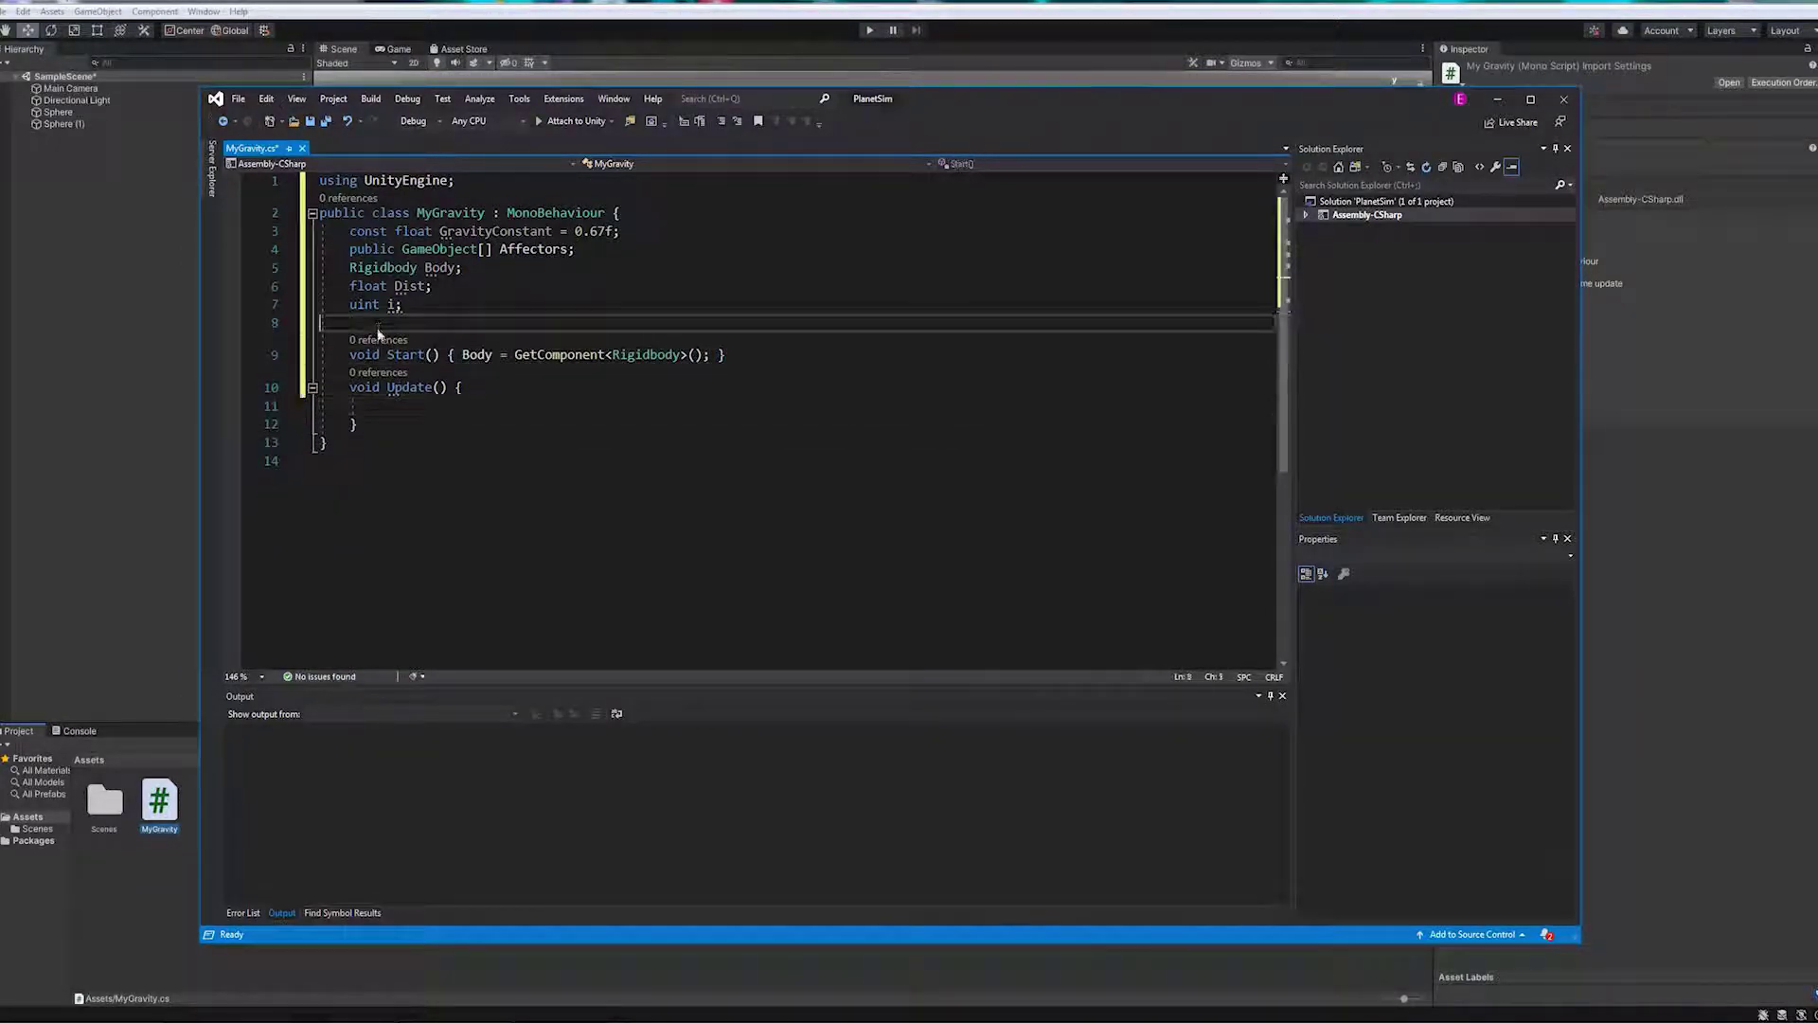
key(BackSpace)
In Update, loop over Affectors setting Dist with Vector3.Distance to each affector.
click(435, 388)
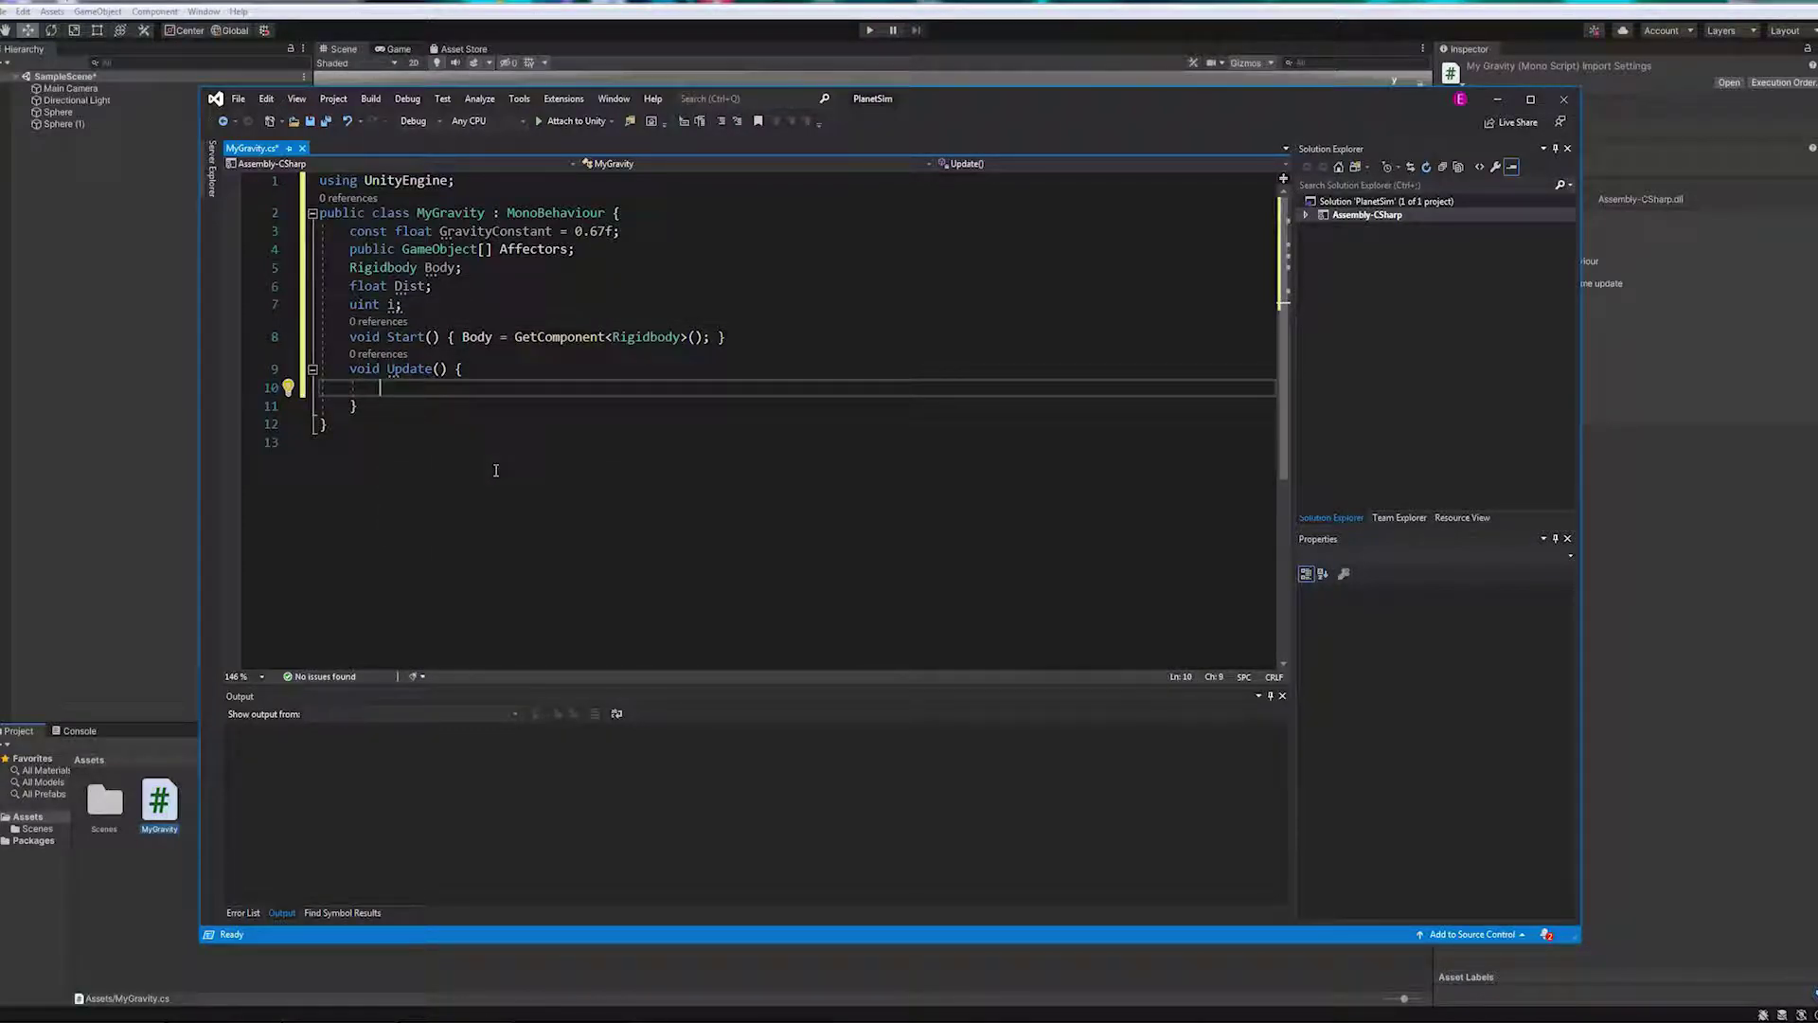
text(for (i = 0; i < )
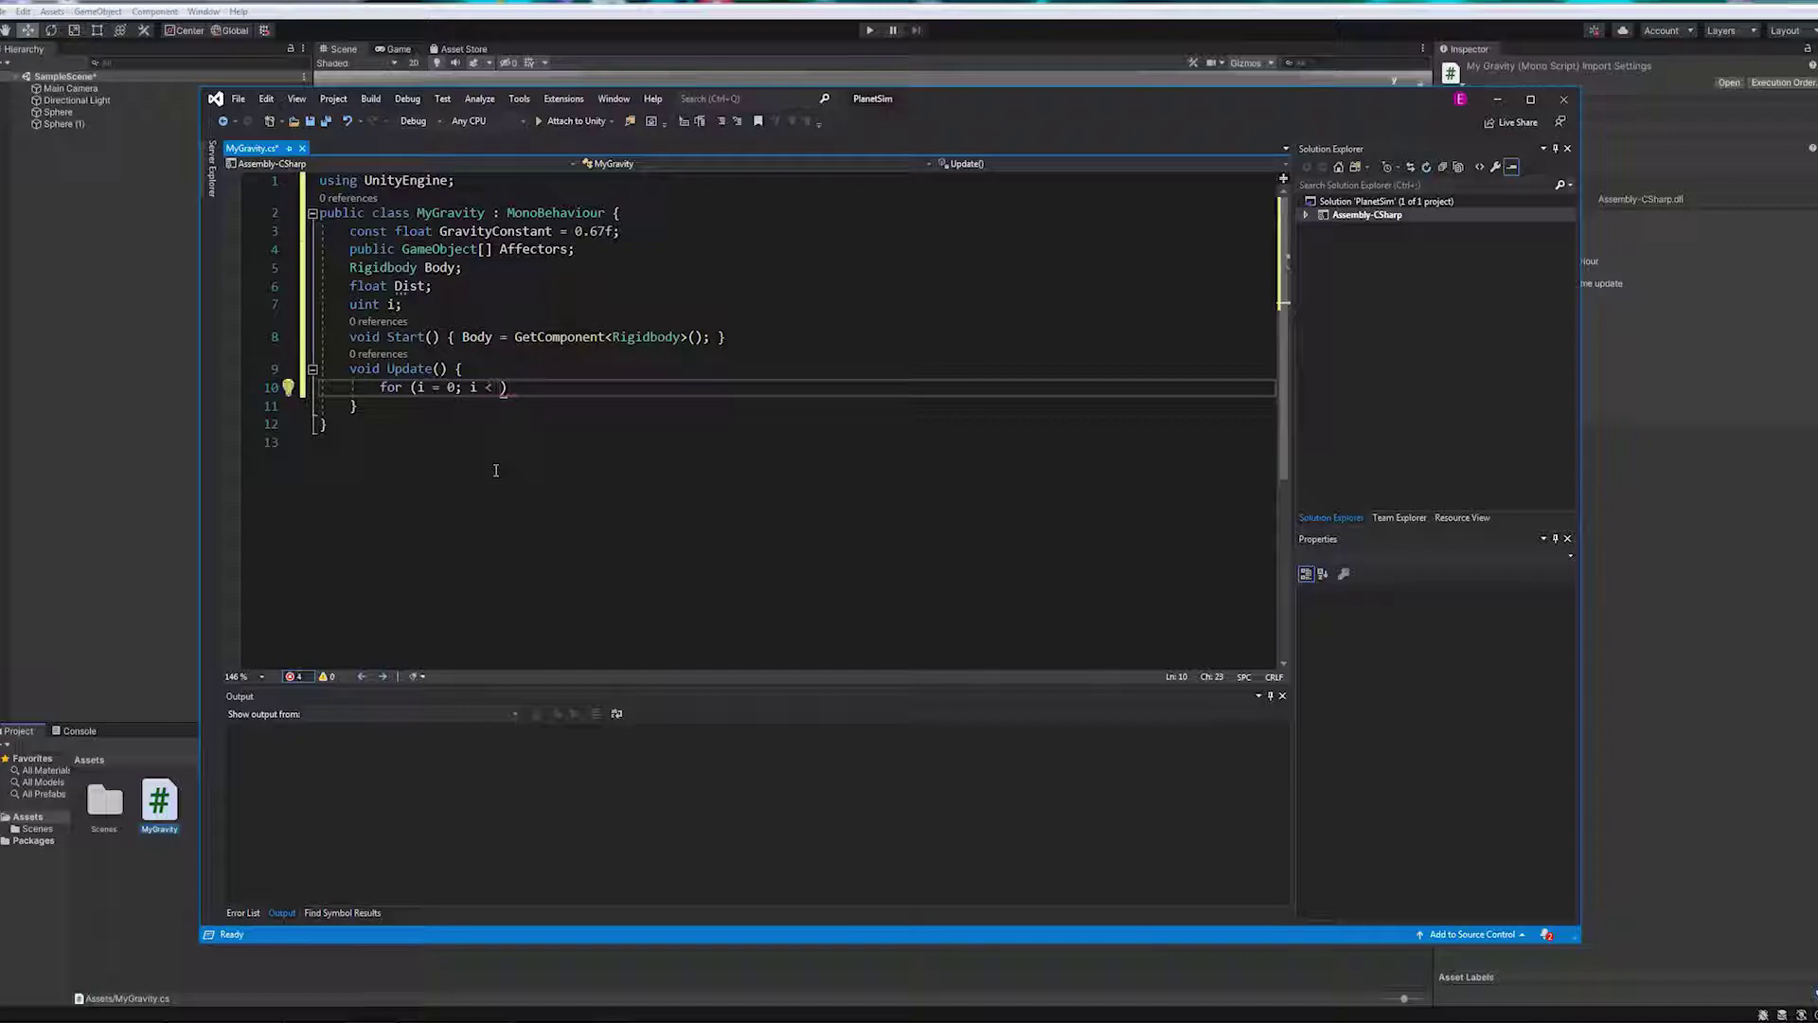
text(Affectors.Length; ++i) {)
key(Return)
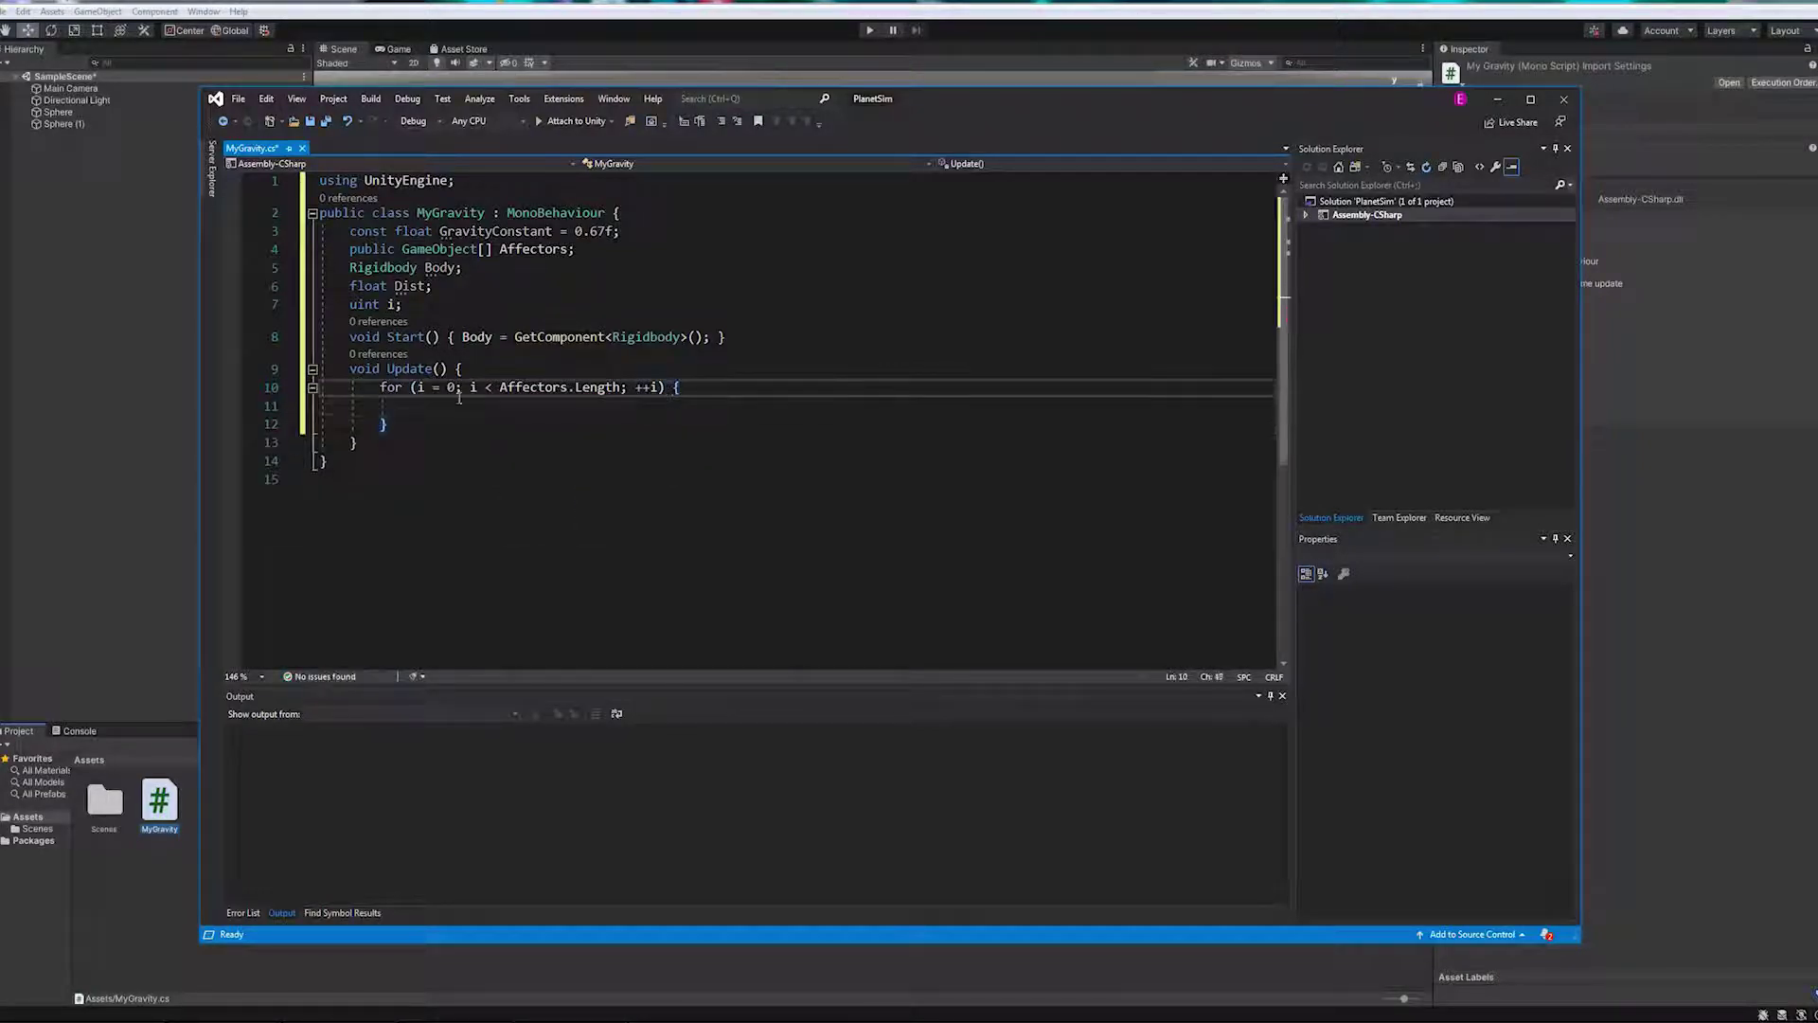
text(Dist)
key(Escape)
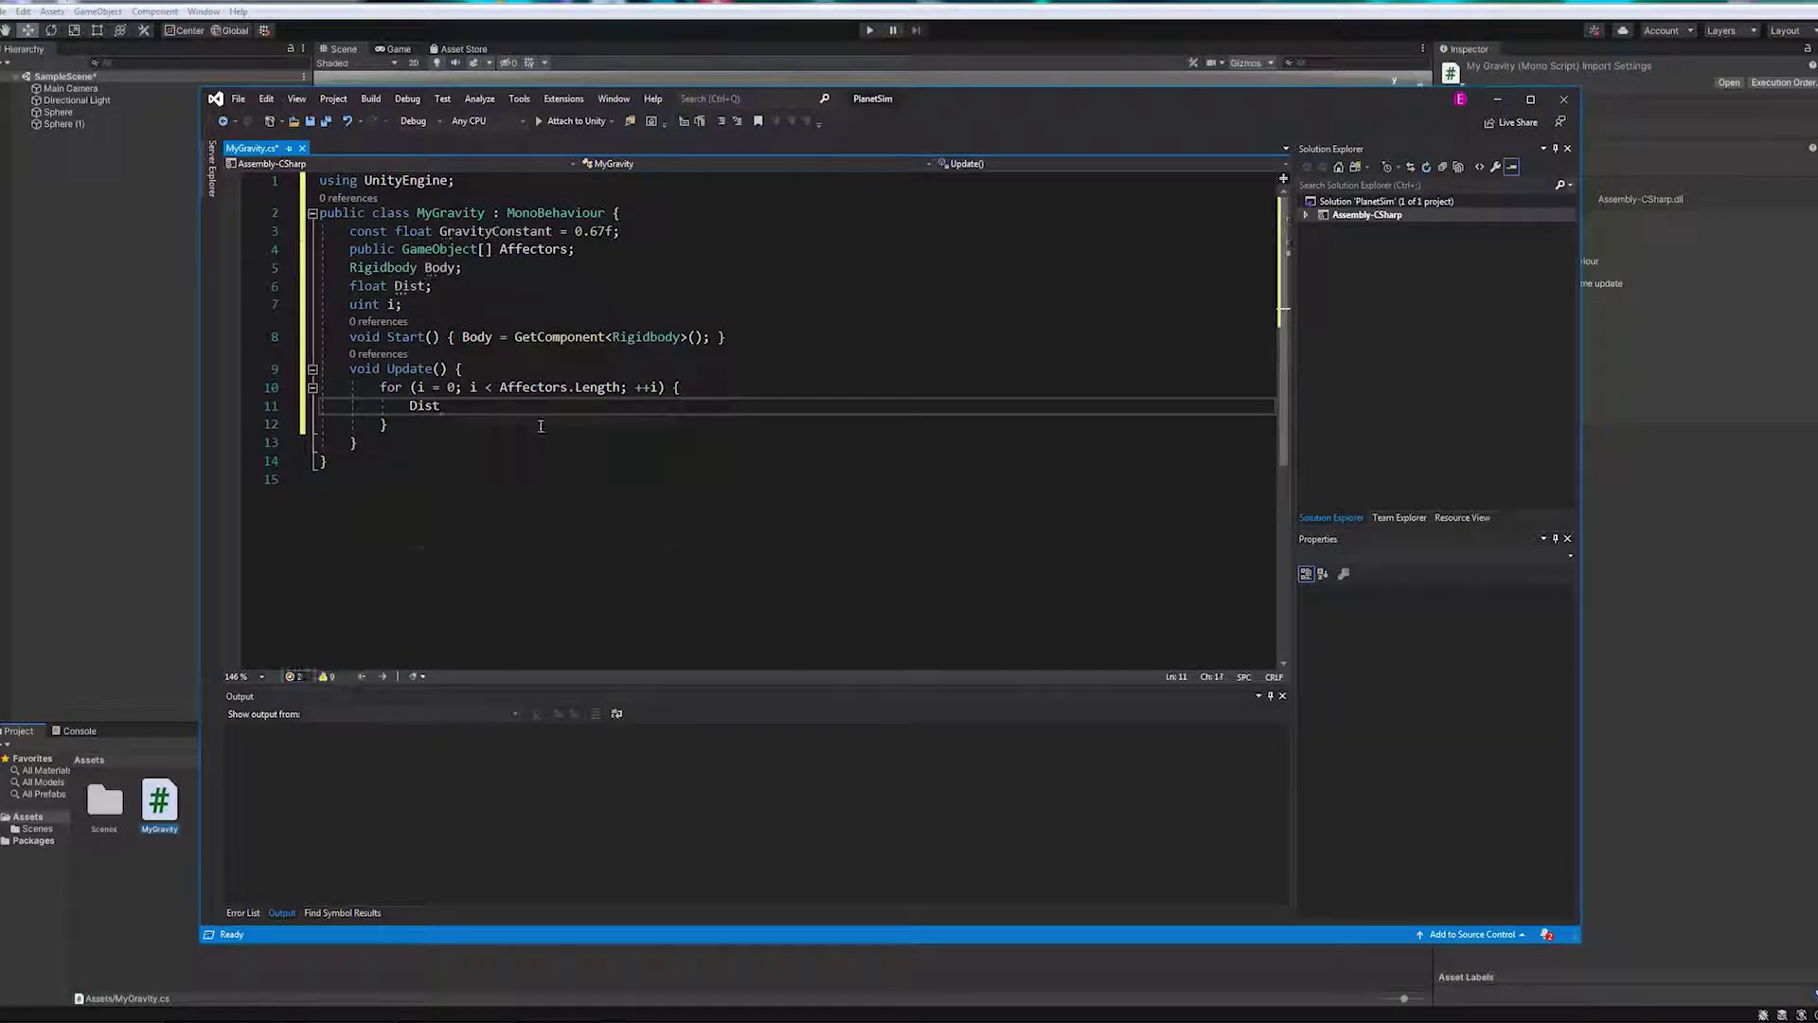
text(= Vector3.)
text(Distance()
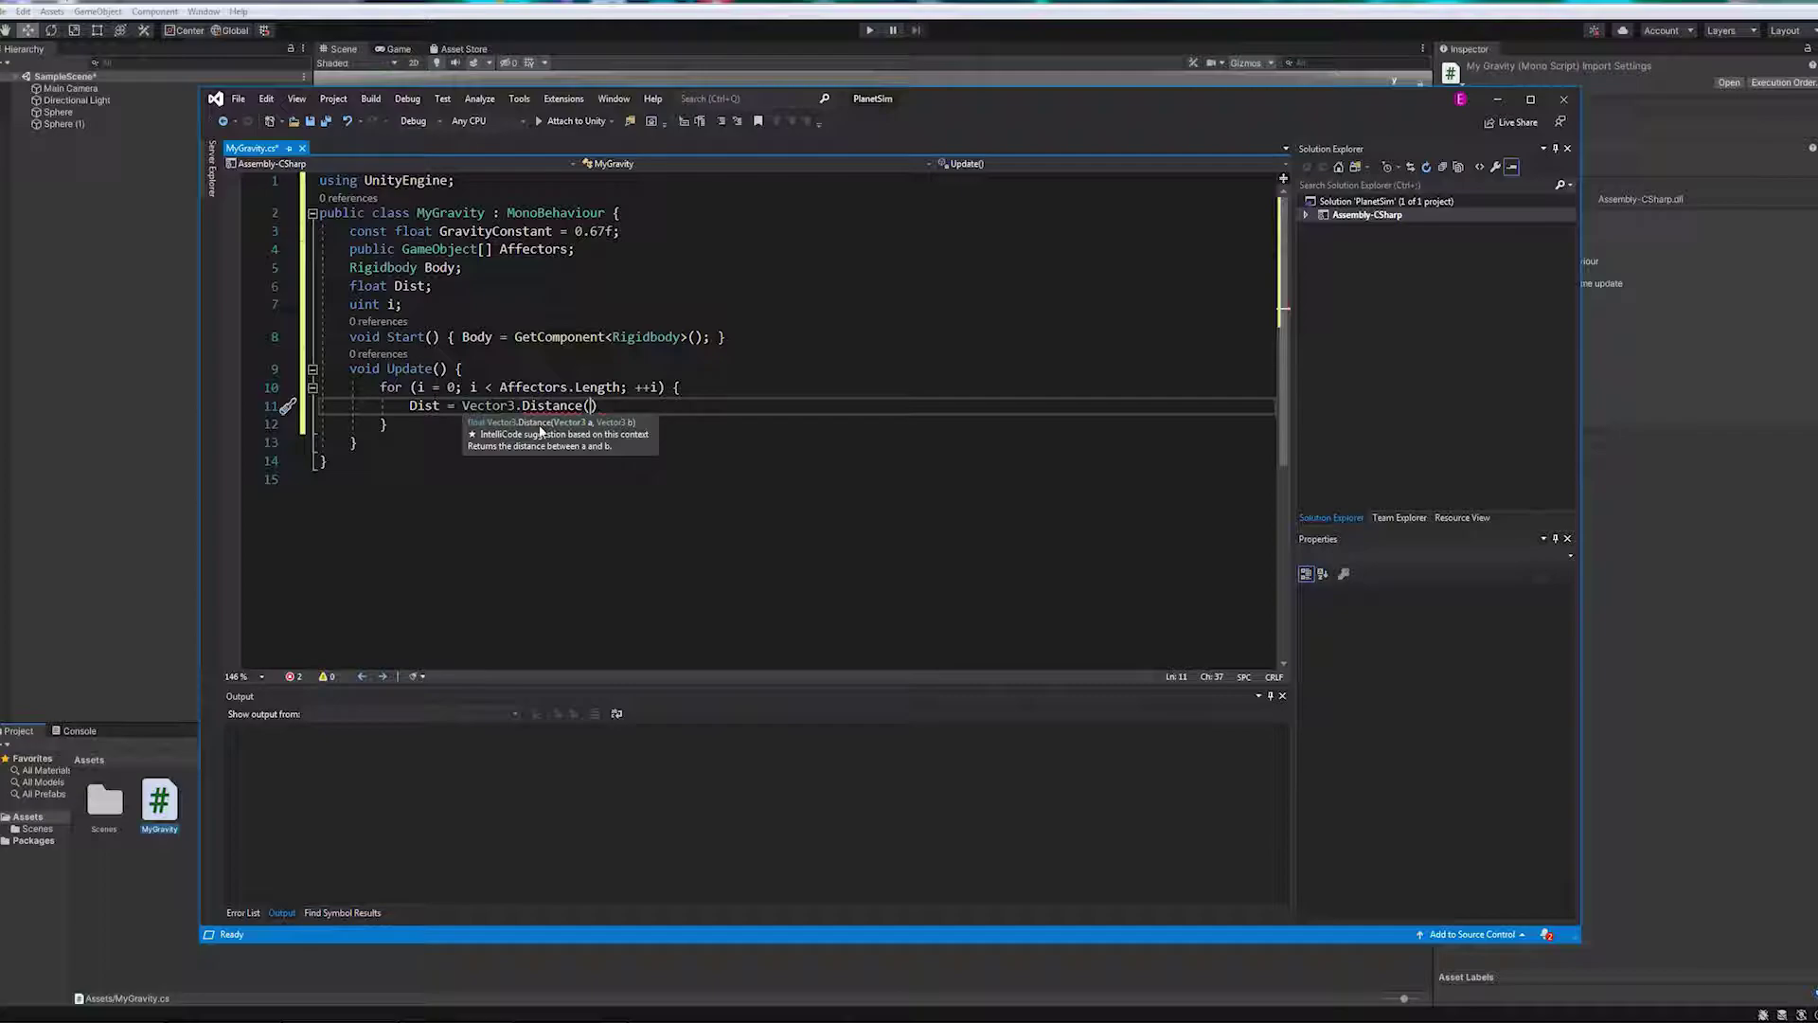
text(tran)
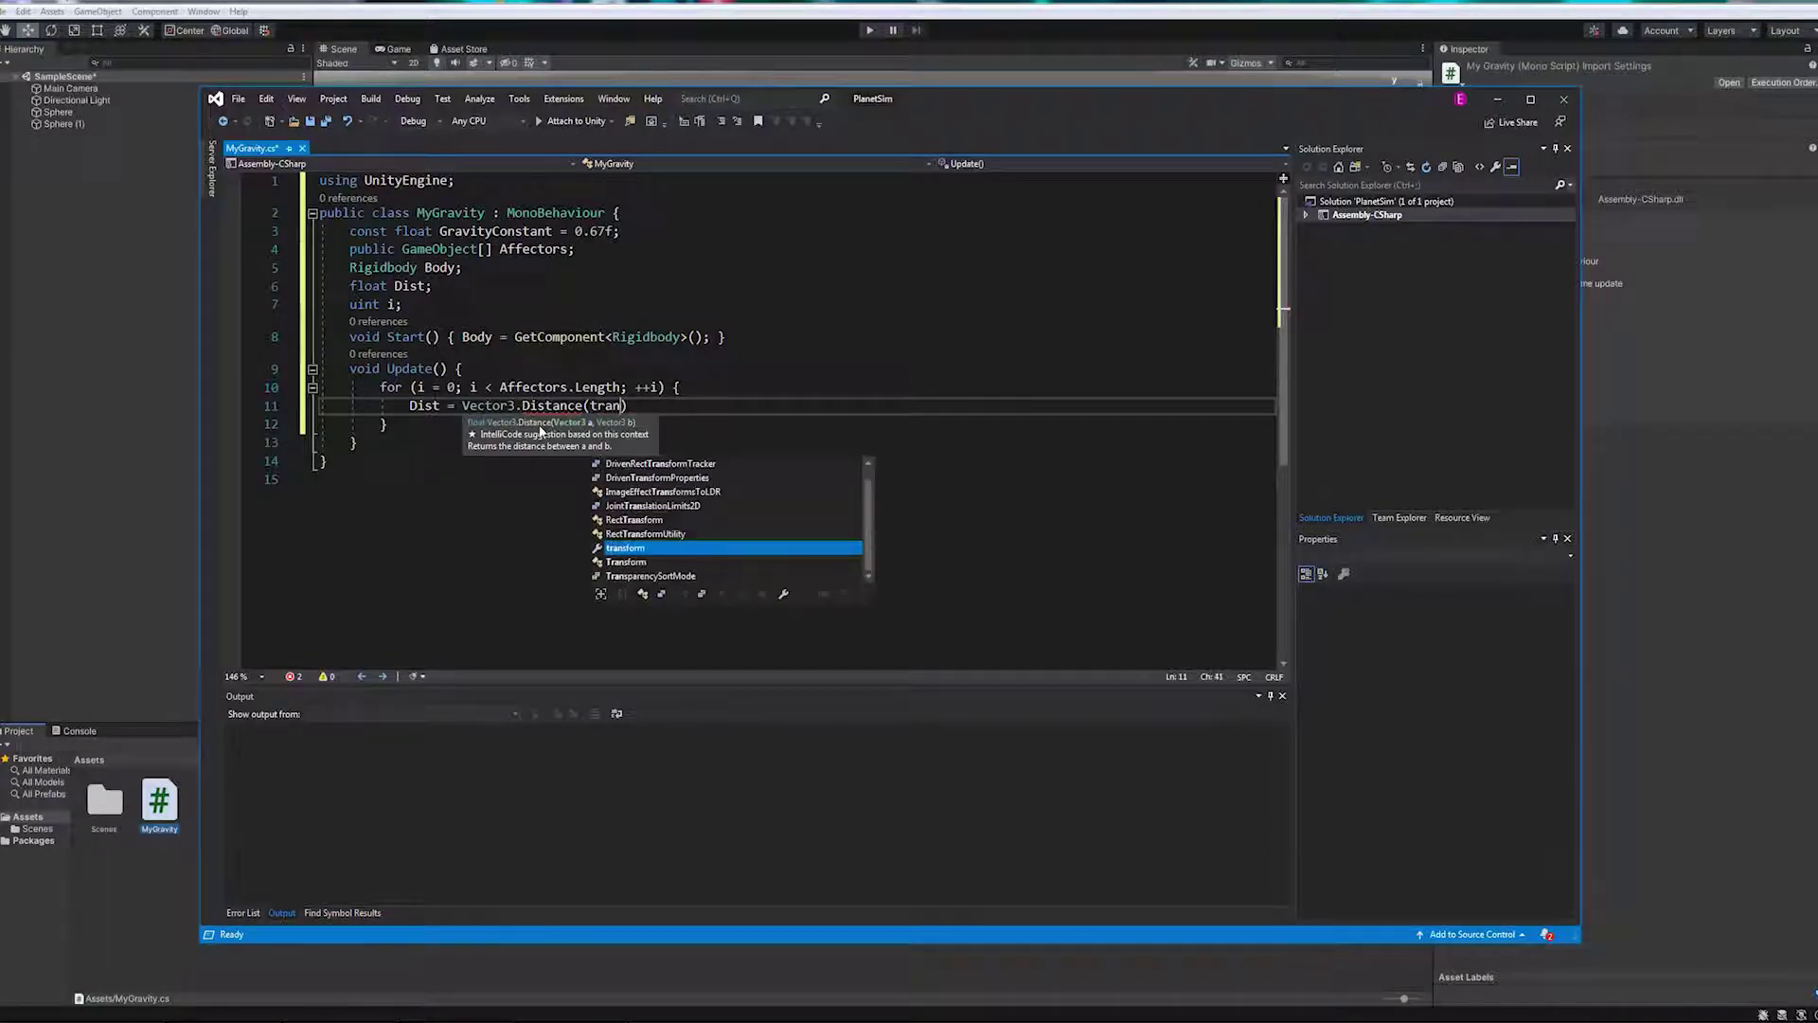
text(sform.position, Affectors[i])
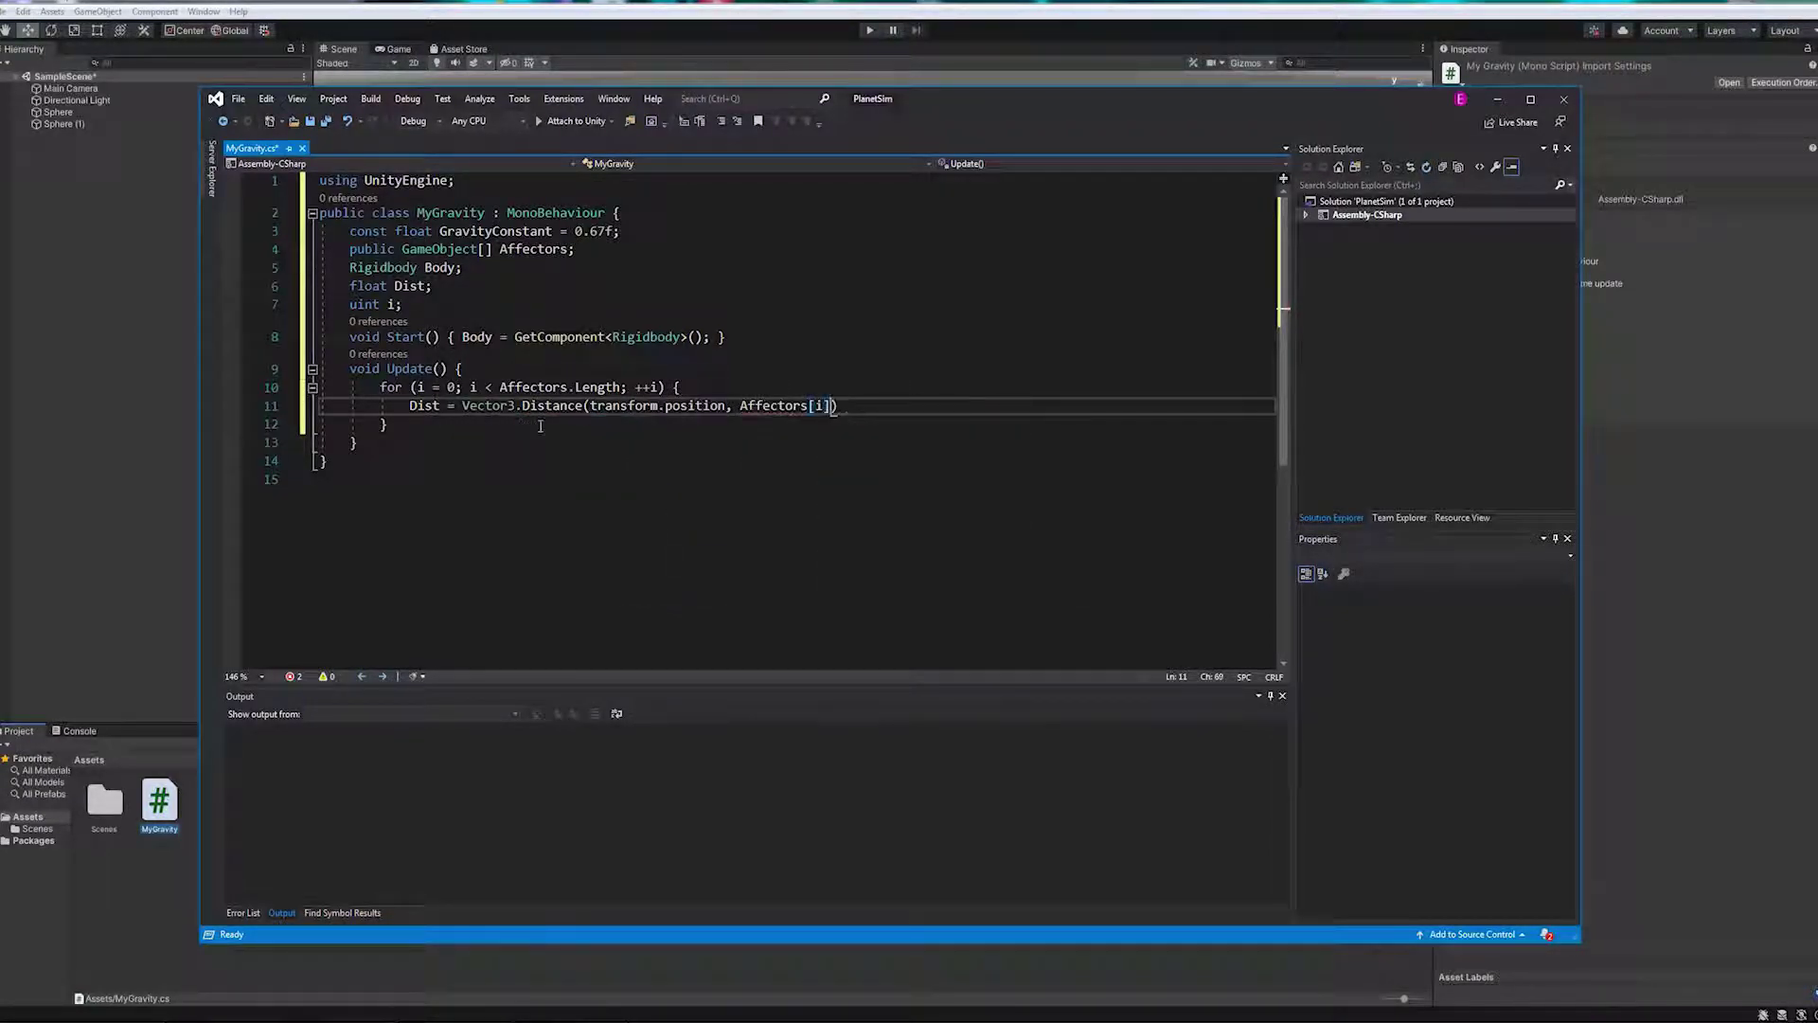
text(.transform.position);)
key(Return)
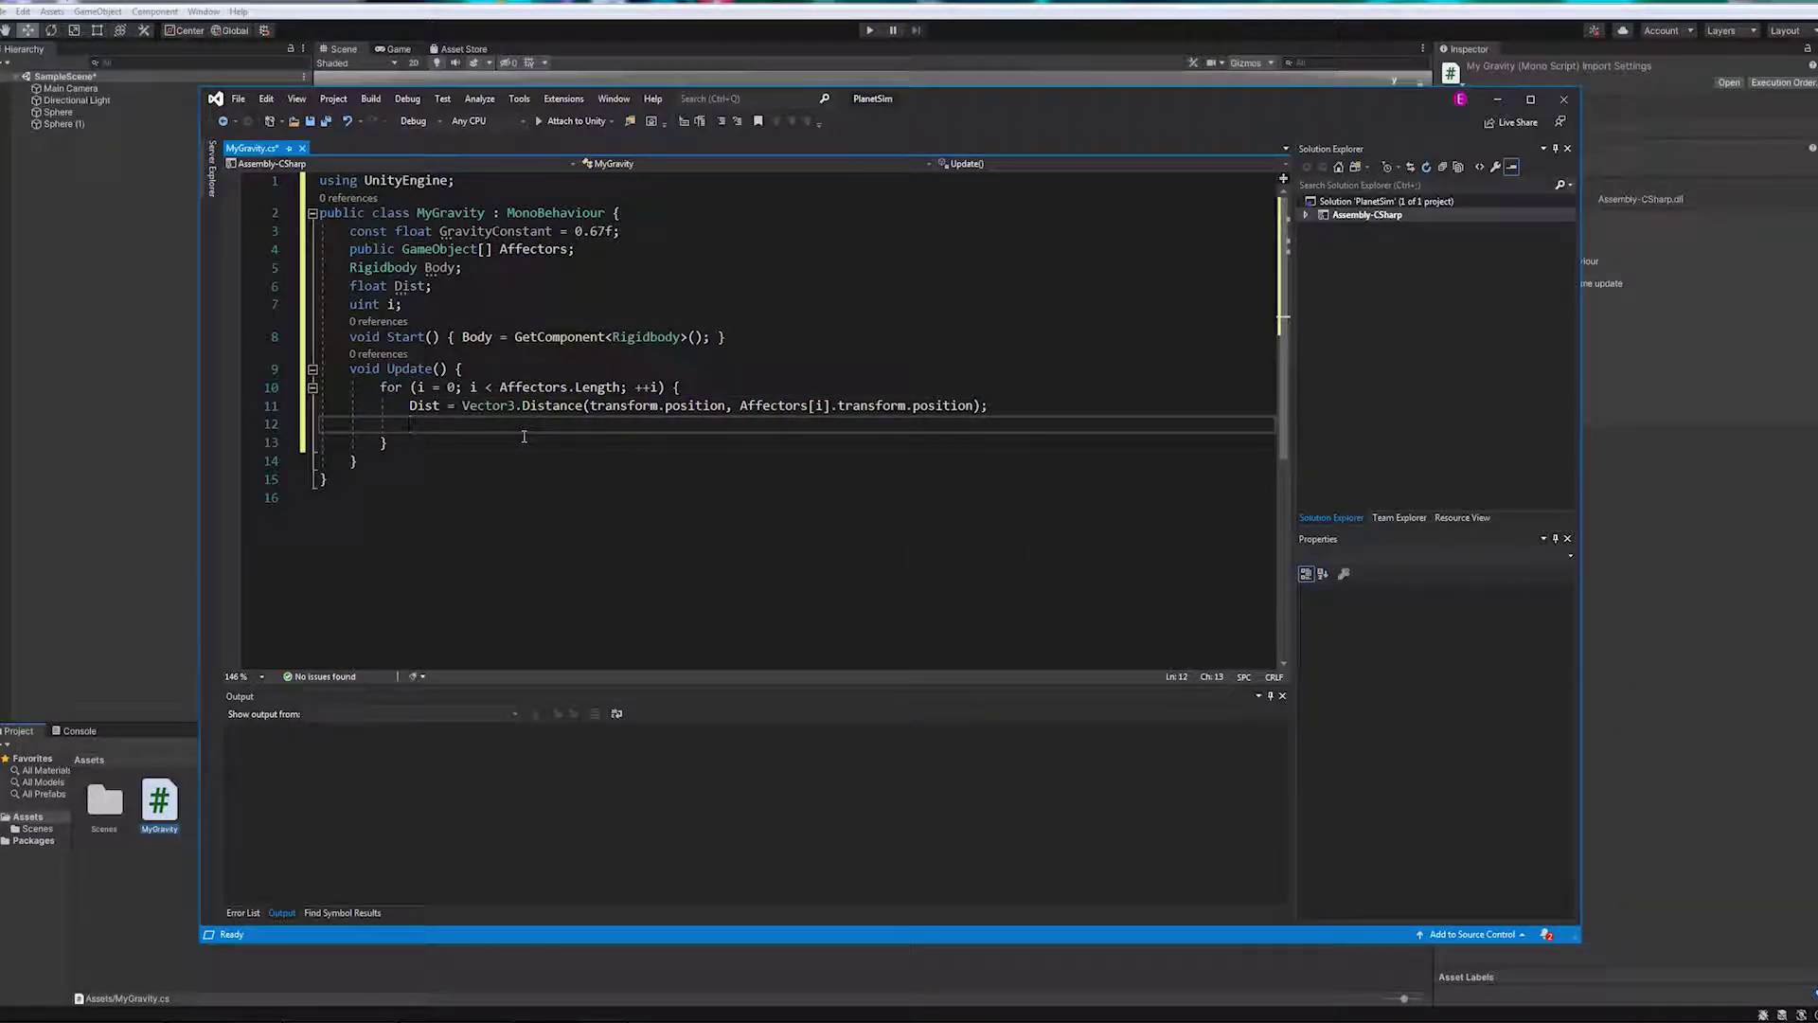
Start Body.AddForce with direction (Affectors[i].transform.position - transform.position) / Dist.
key(ctrl+space)
key(Escape)
text(Body.AddForce)
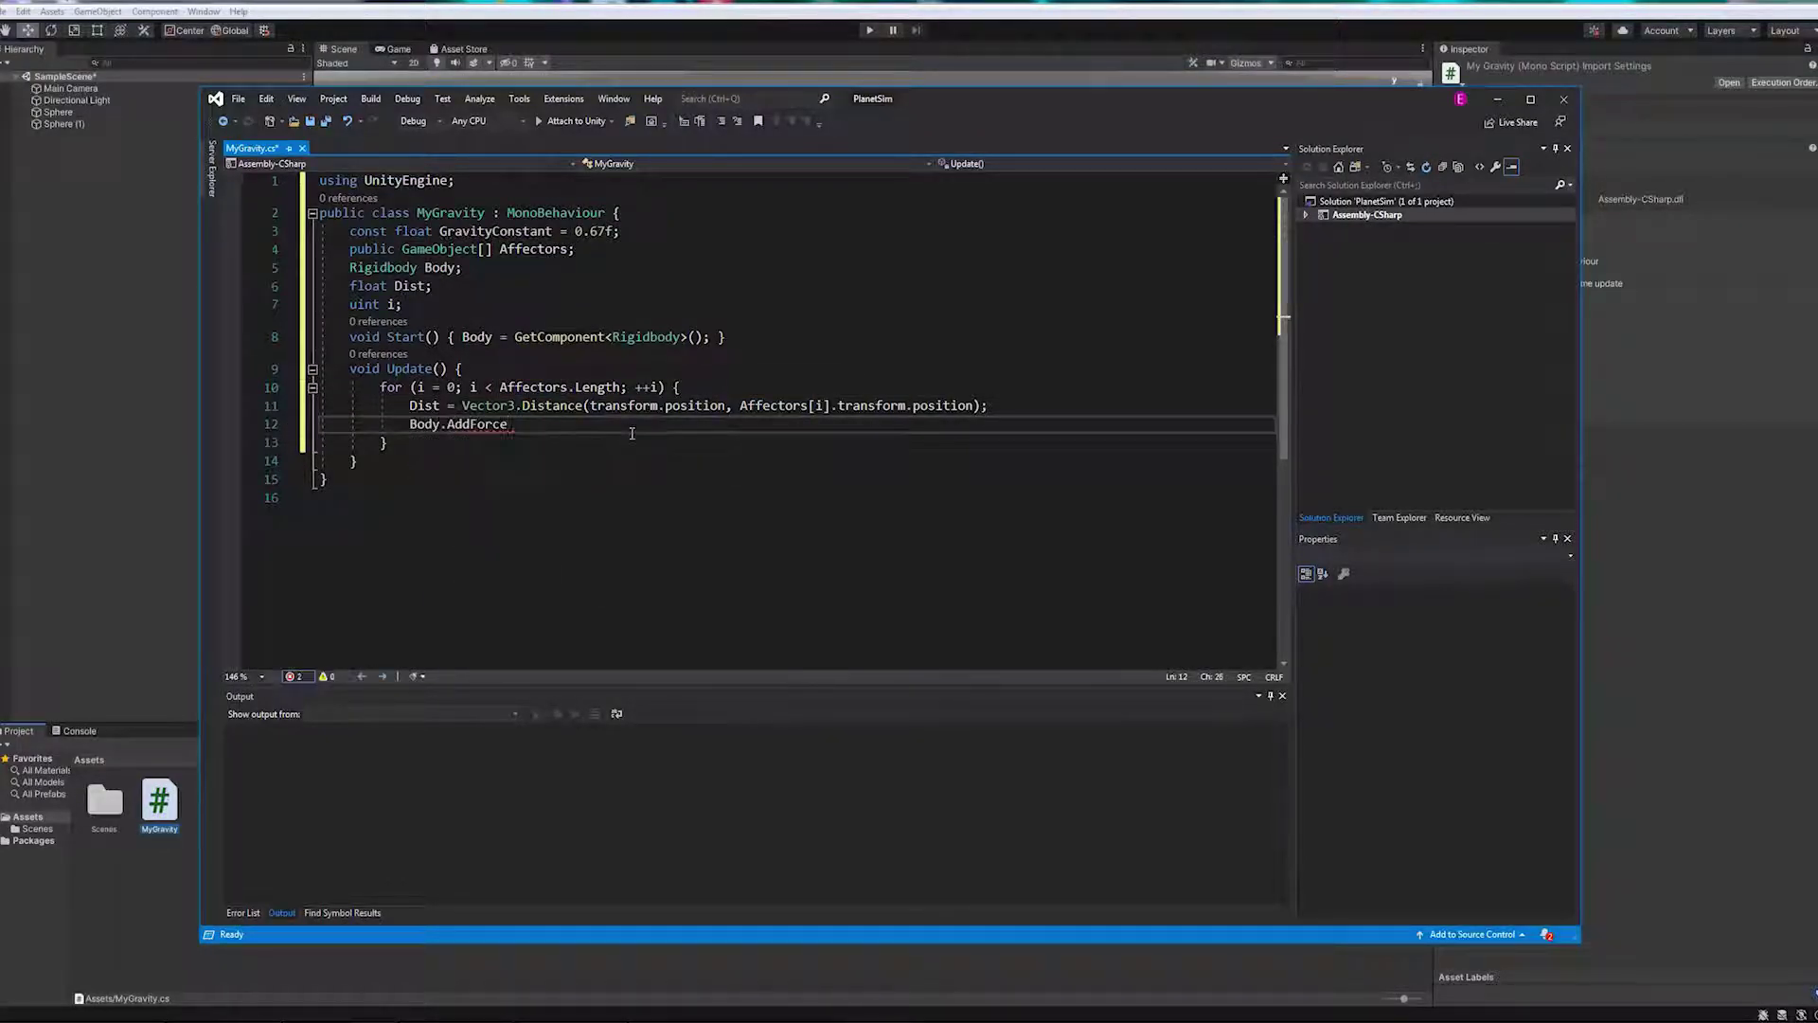
text(()
key(Escape)
text(()
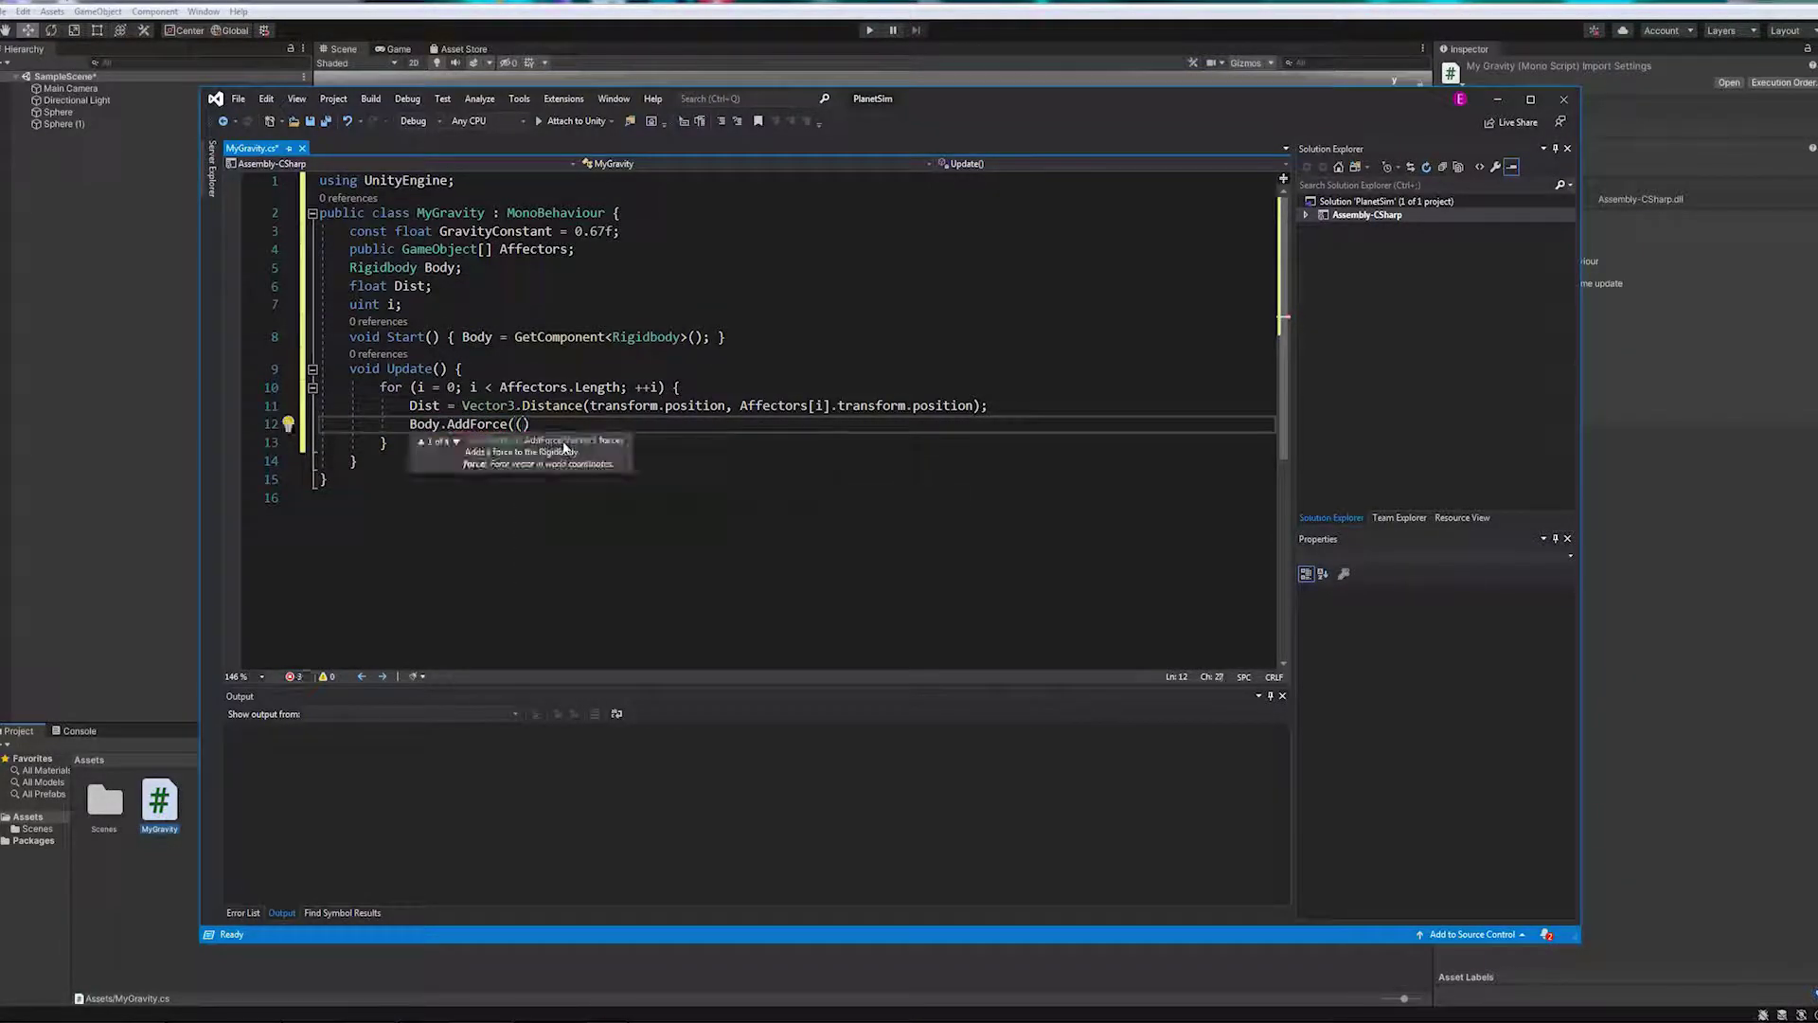
text(Affectors[i].transform.position)
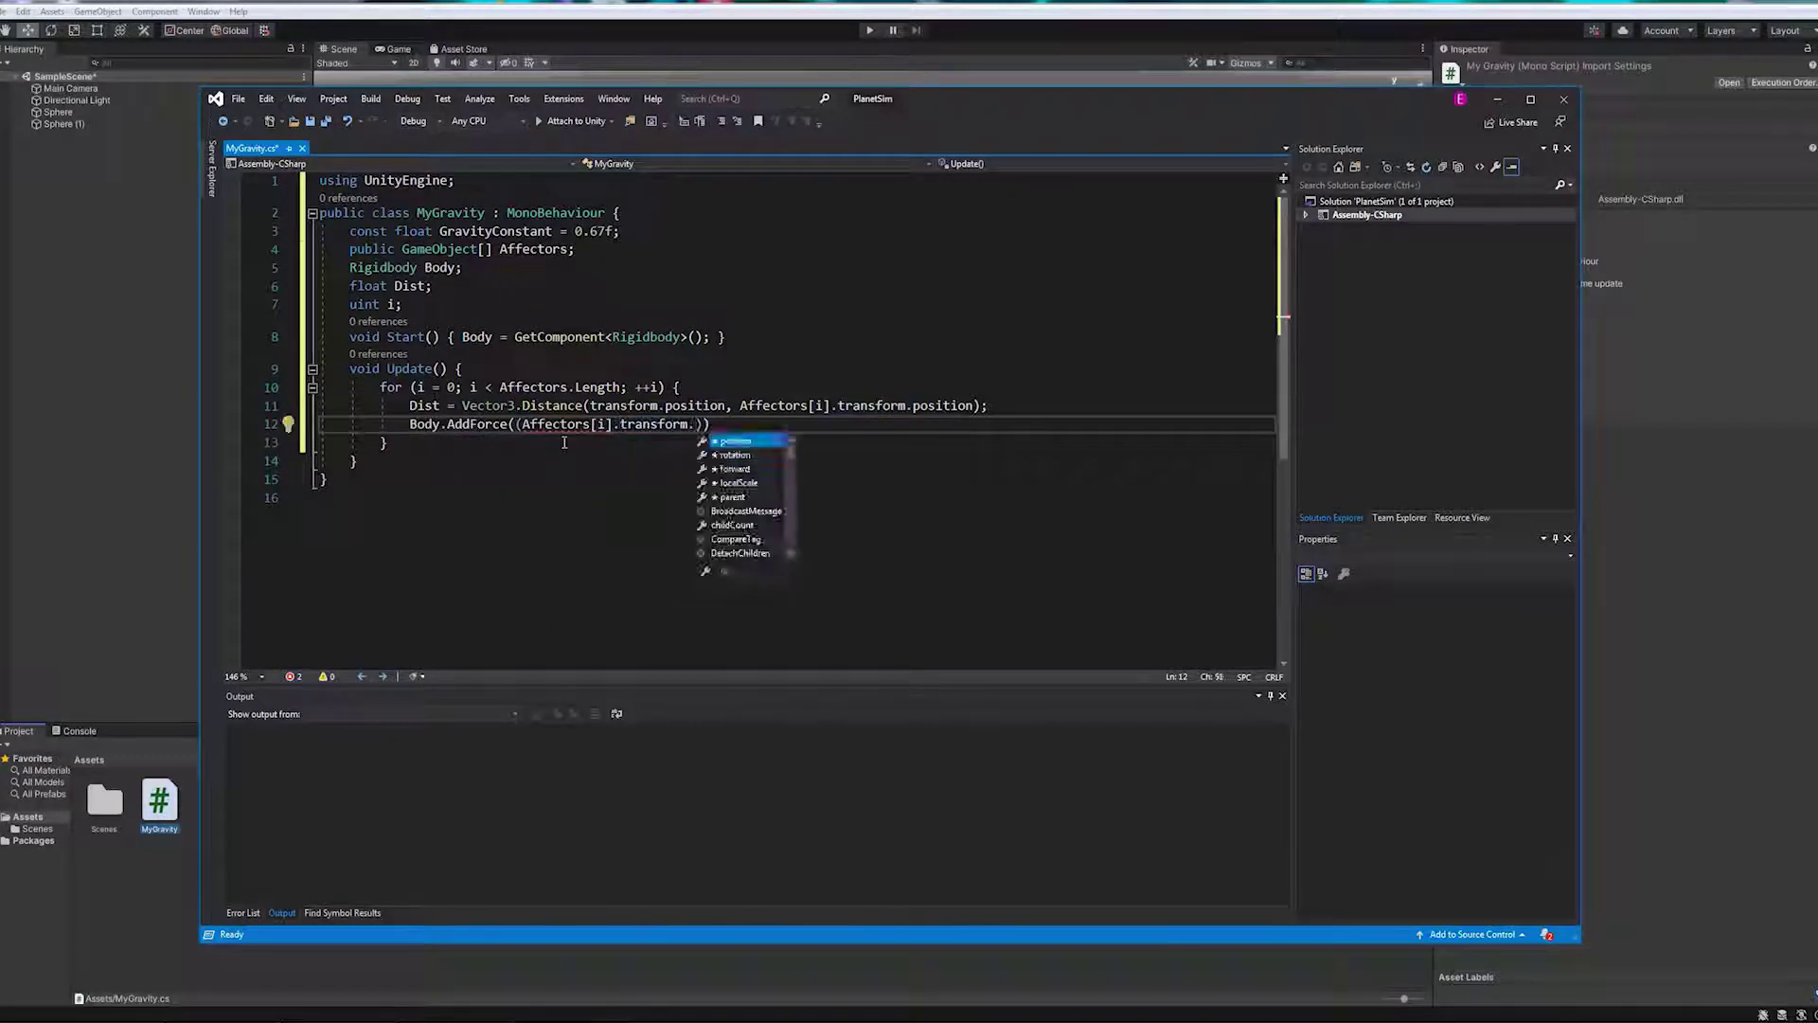
text( - t)
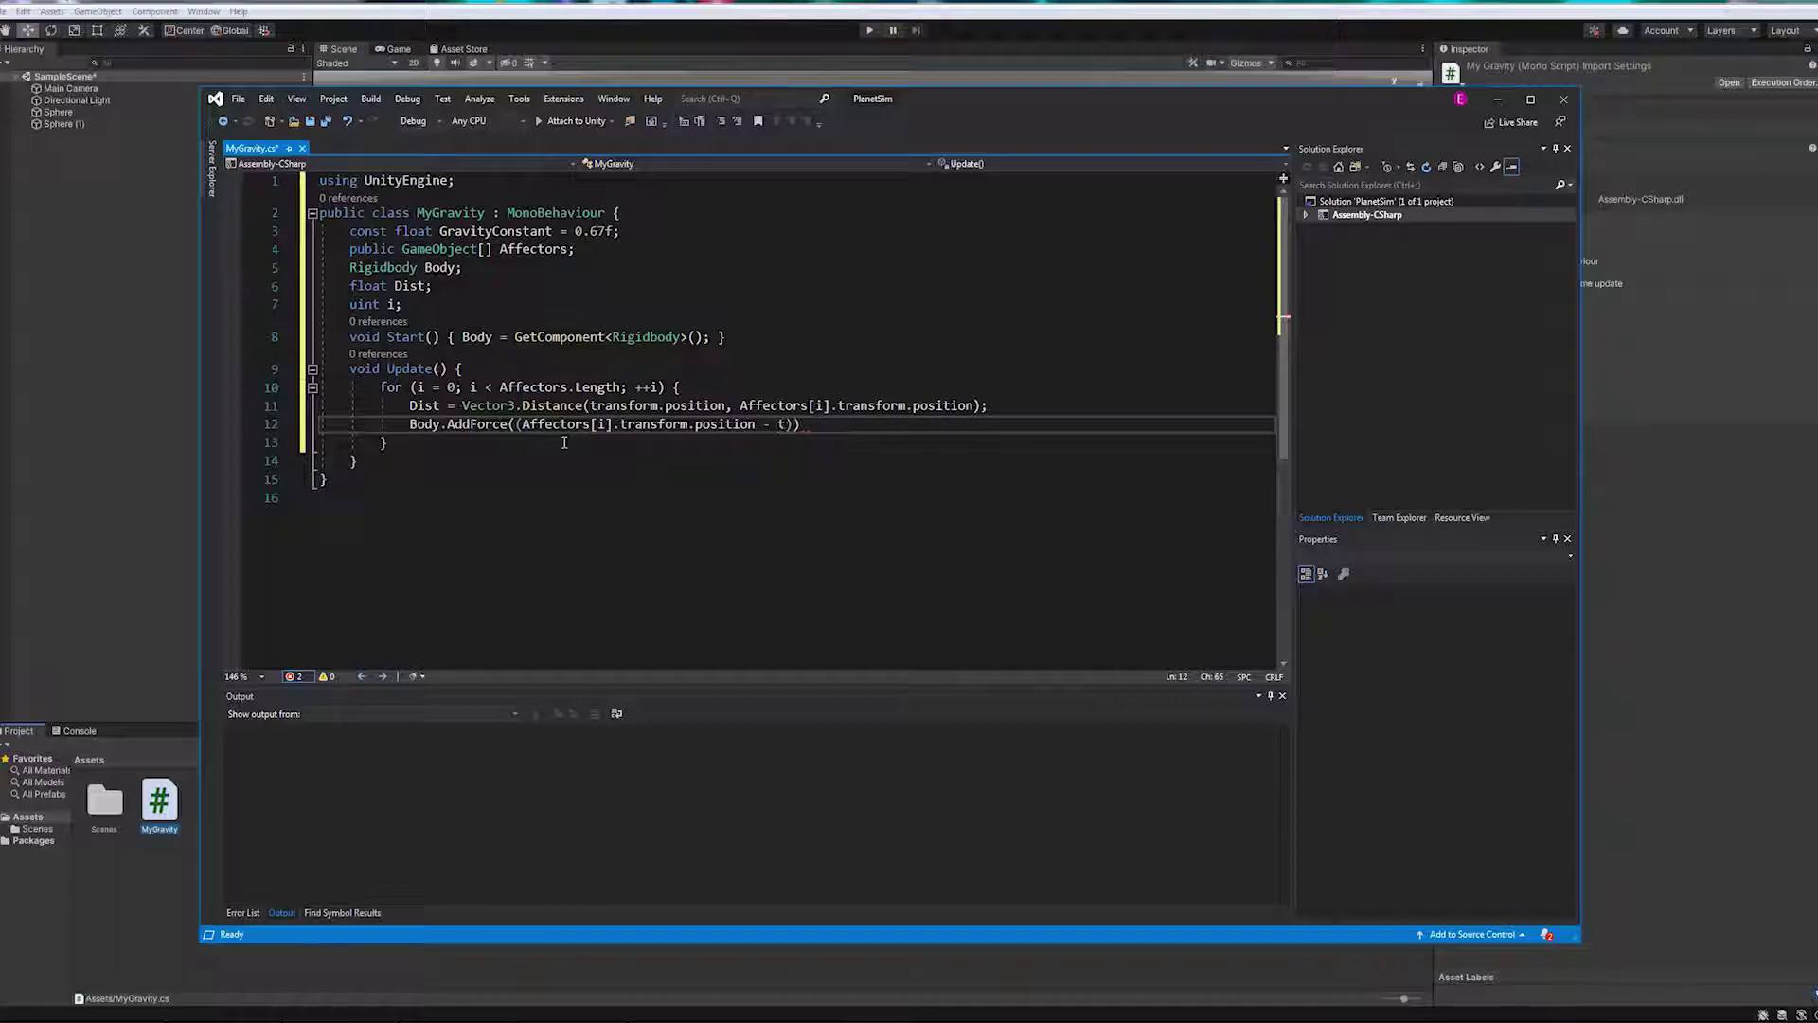
text(ransform.position) / Dist)
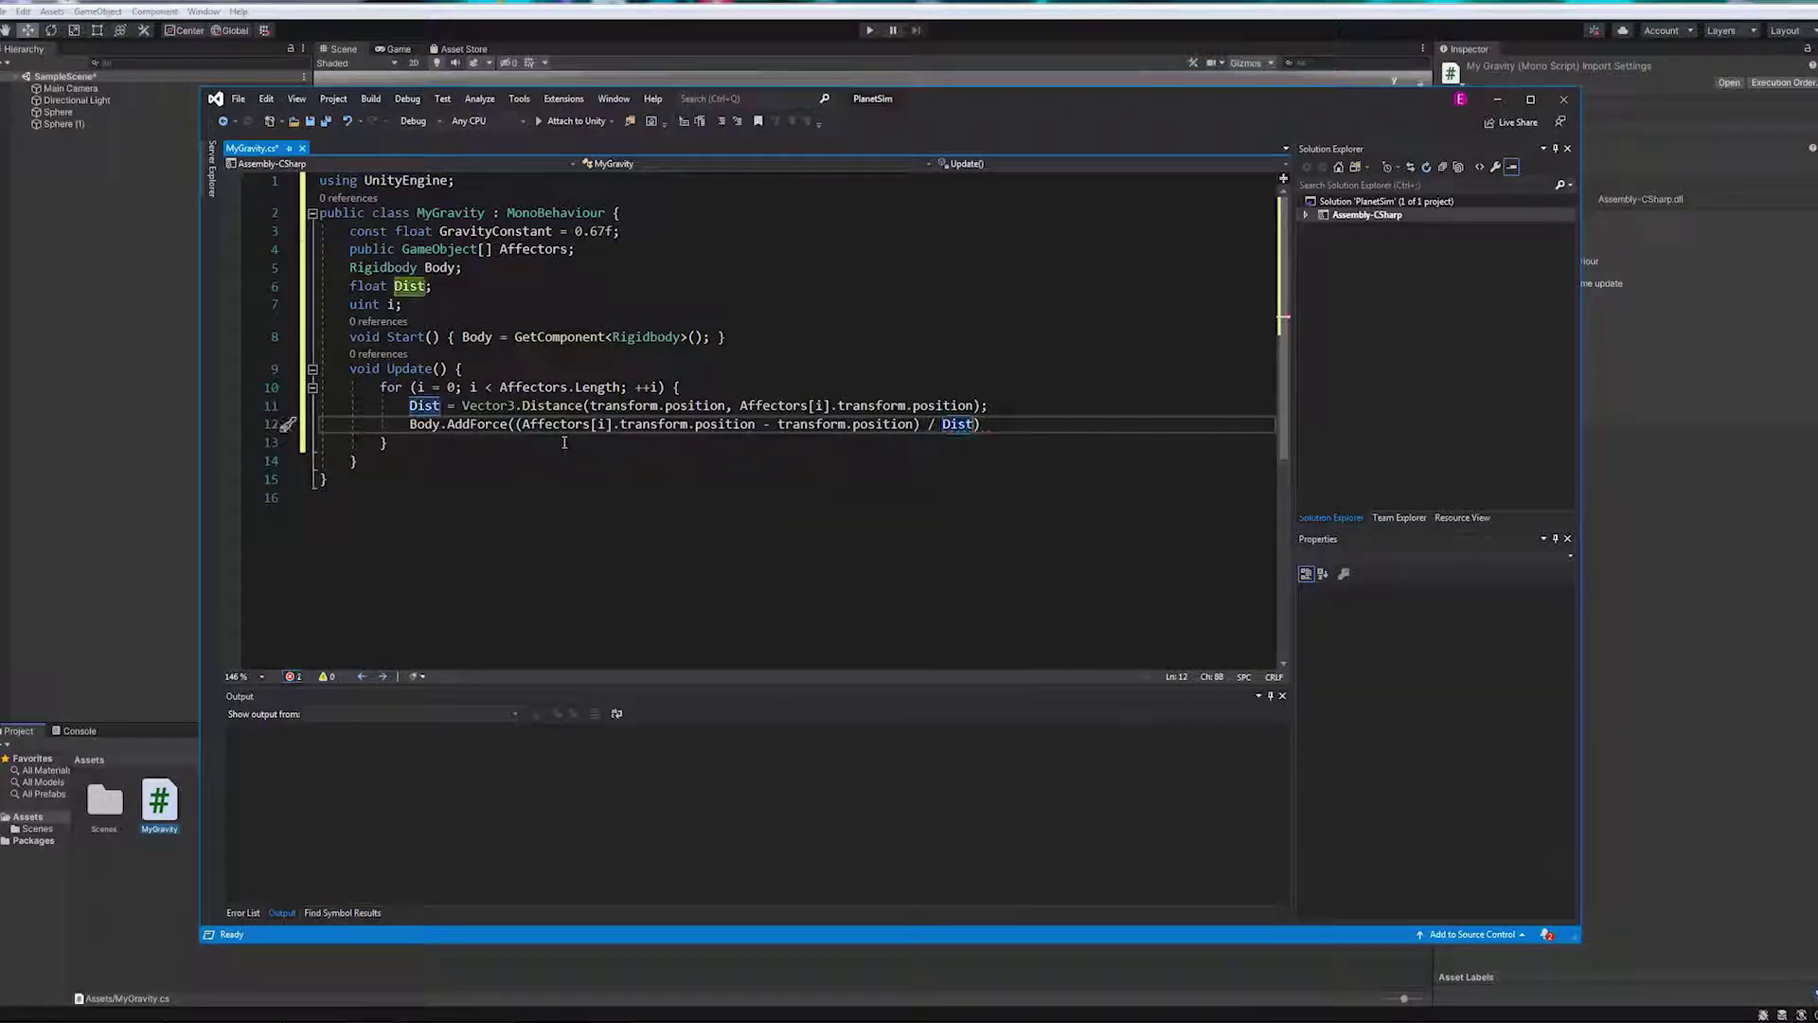
click(514, 423)
text(()
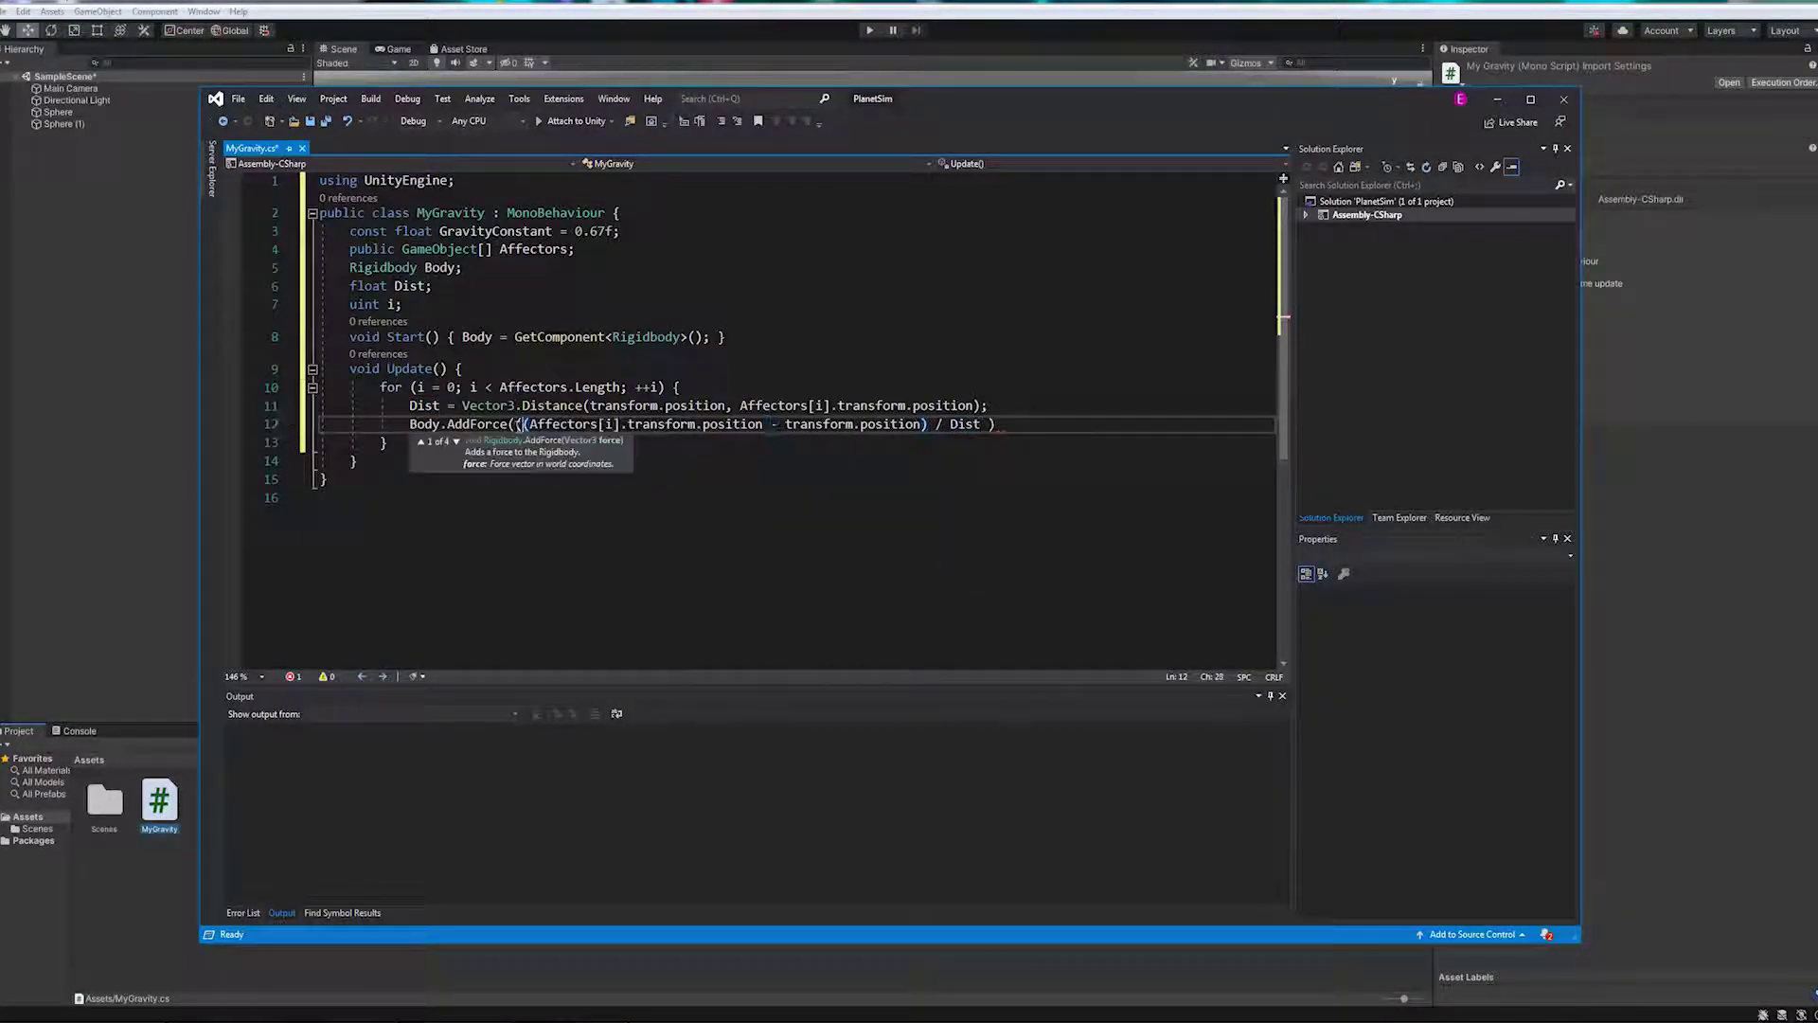
Multiply the force by both masses and GravityConstant, dividing by Dist * Dist + 1.
click(982, 423)
text() * (B)
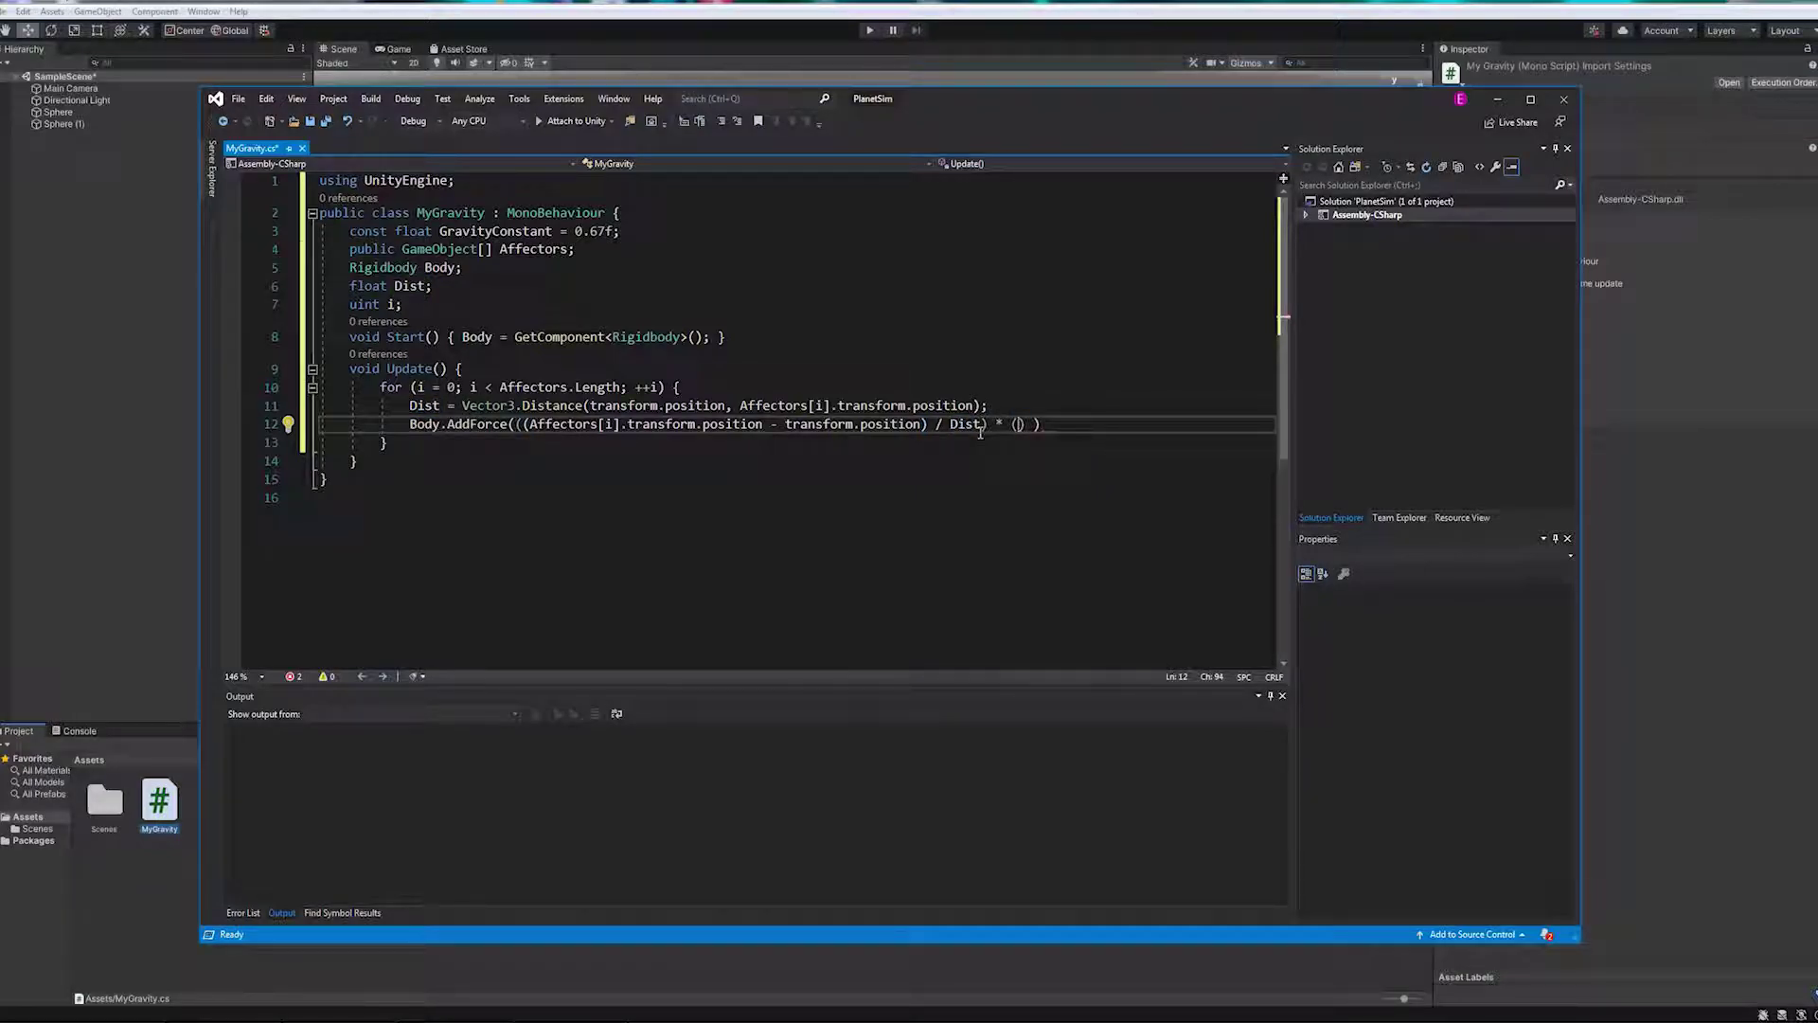
text(ody.mass)
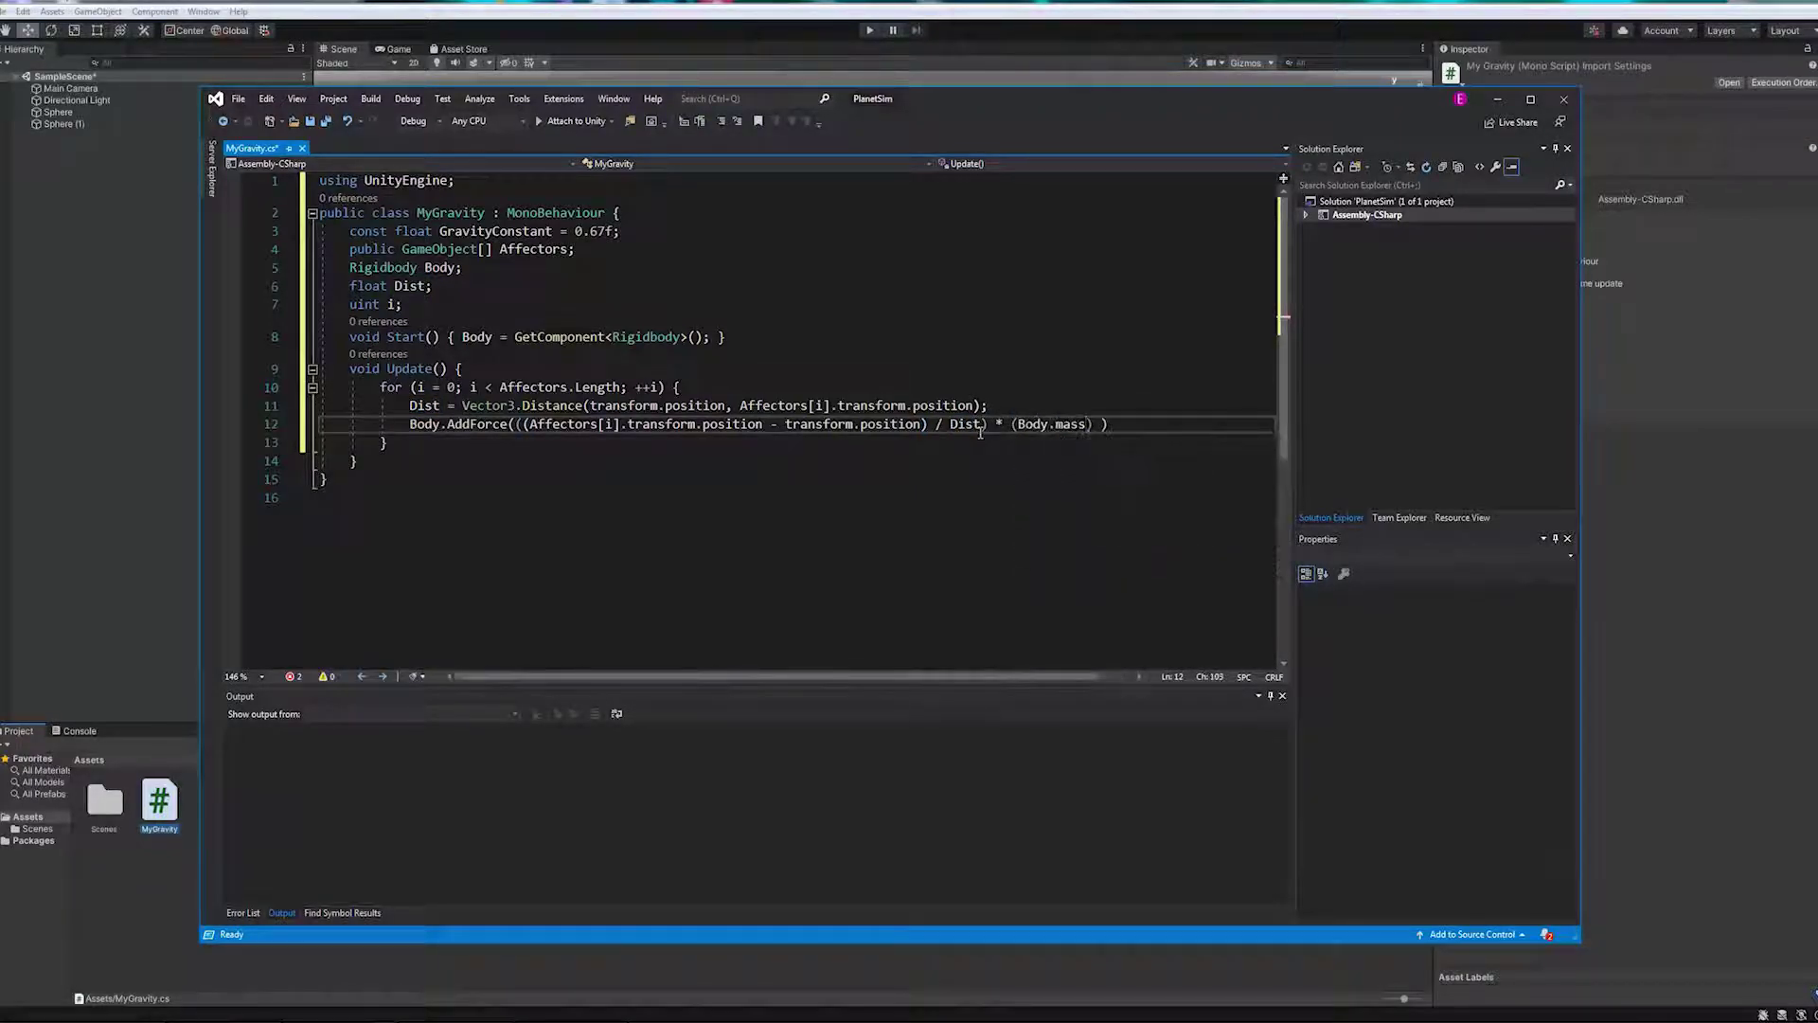
text( * Affectors[i].GetComponent<R)
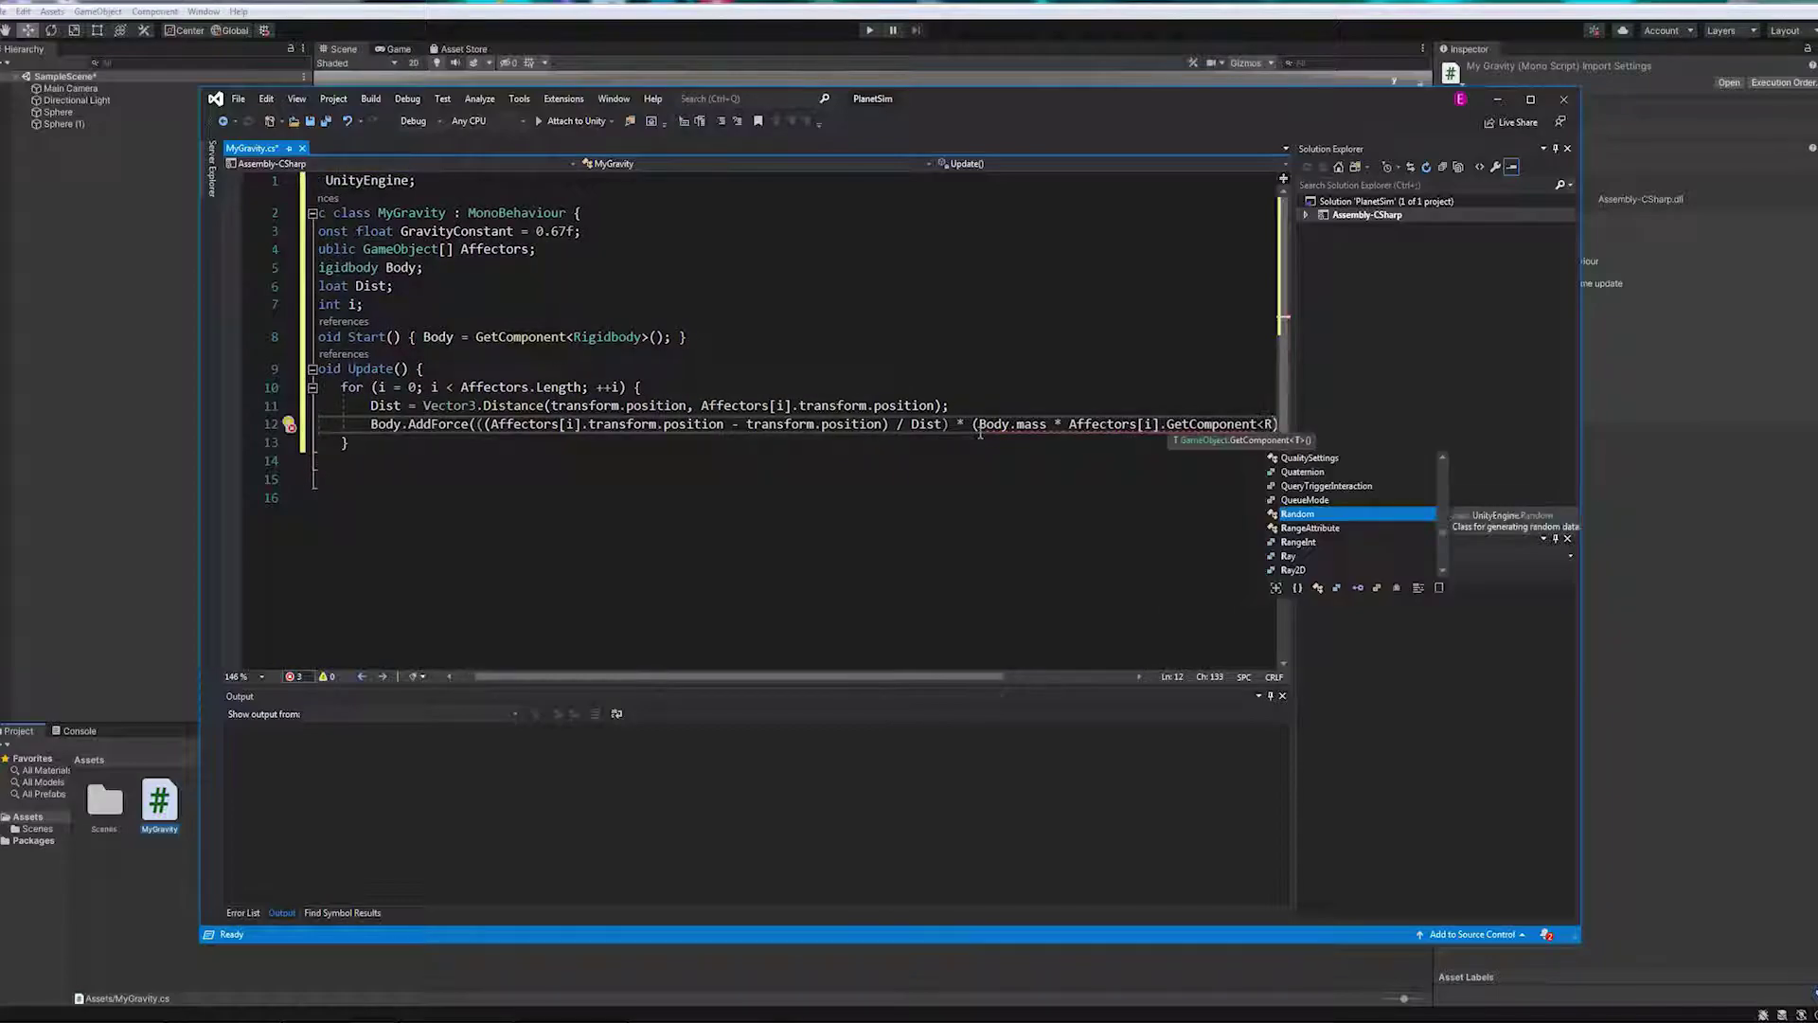
text(igidbody>()/ * GravityConstant) ))
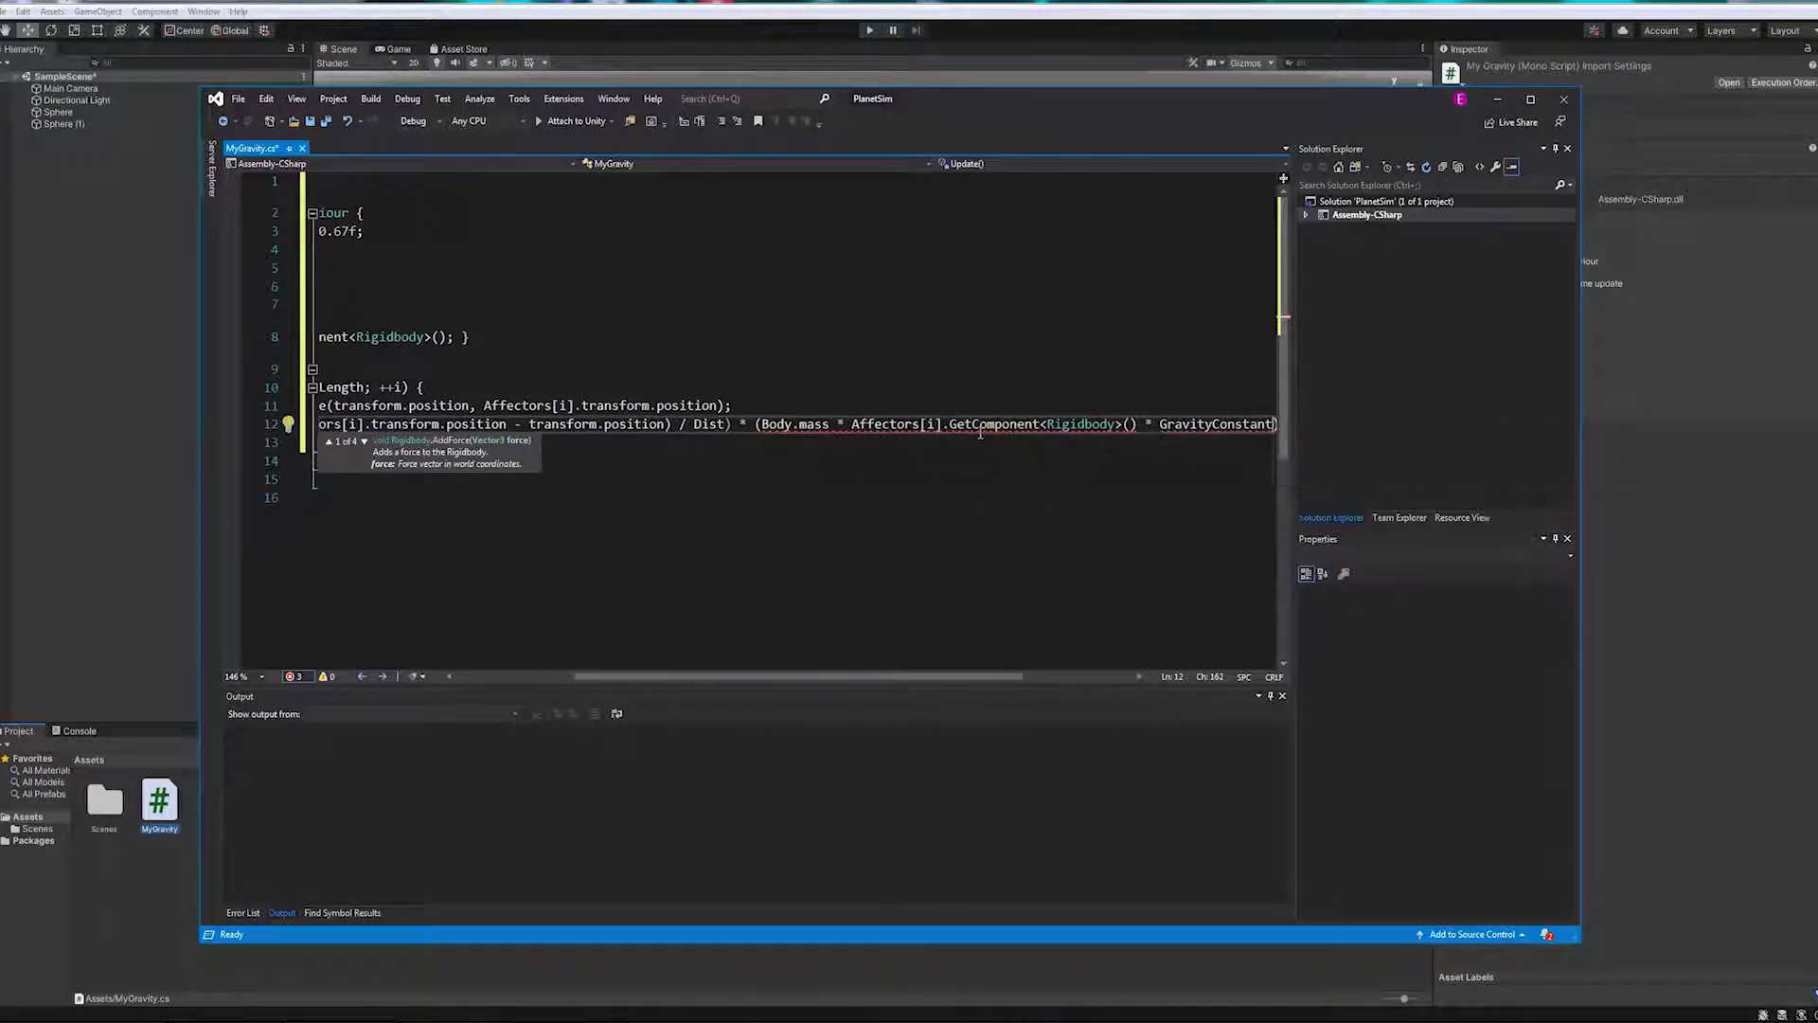
click(1018, 425)
text(.mass)
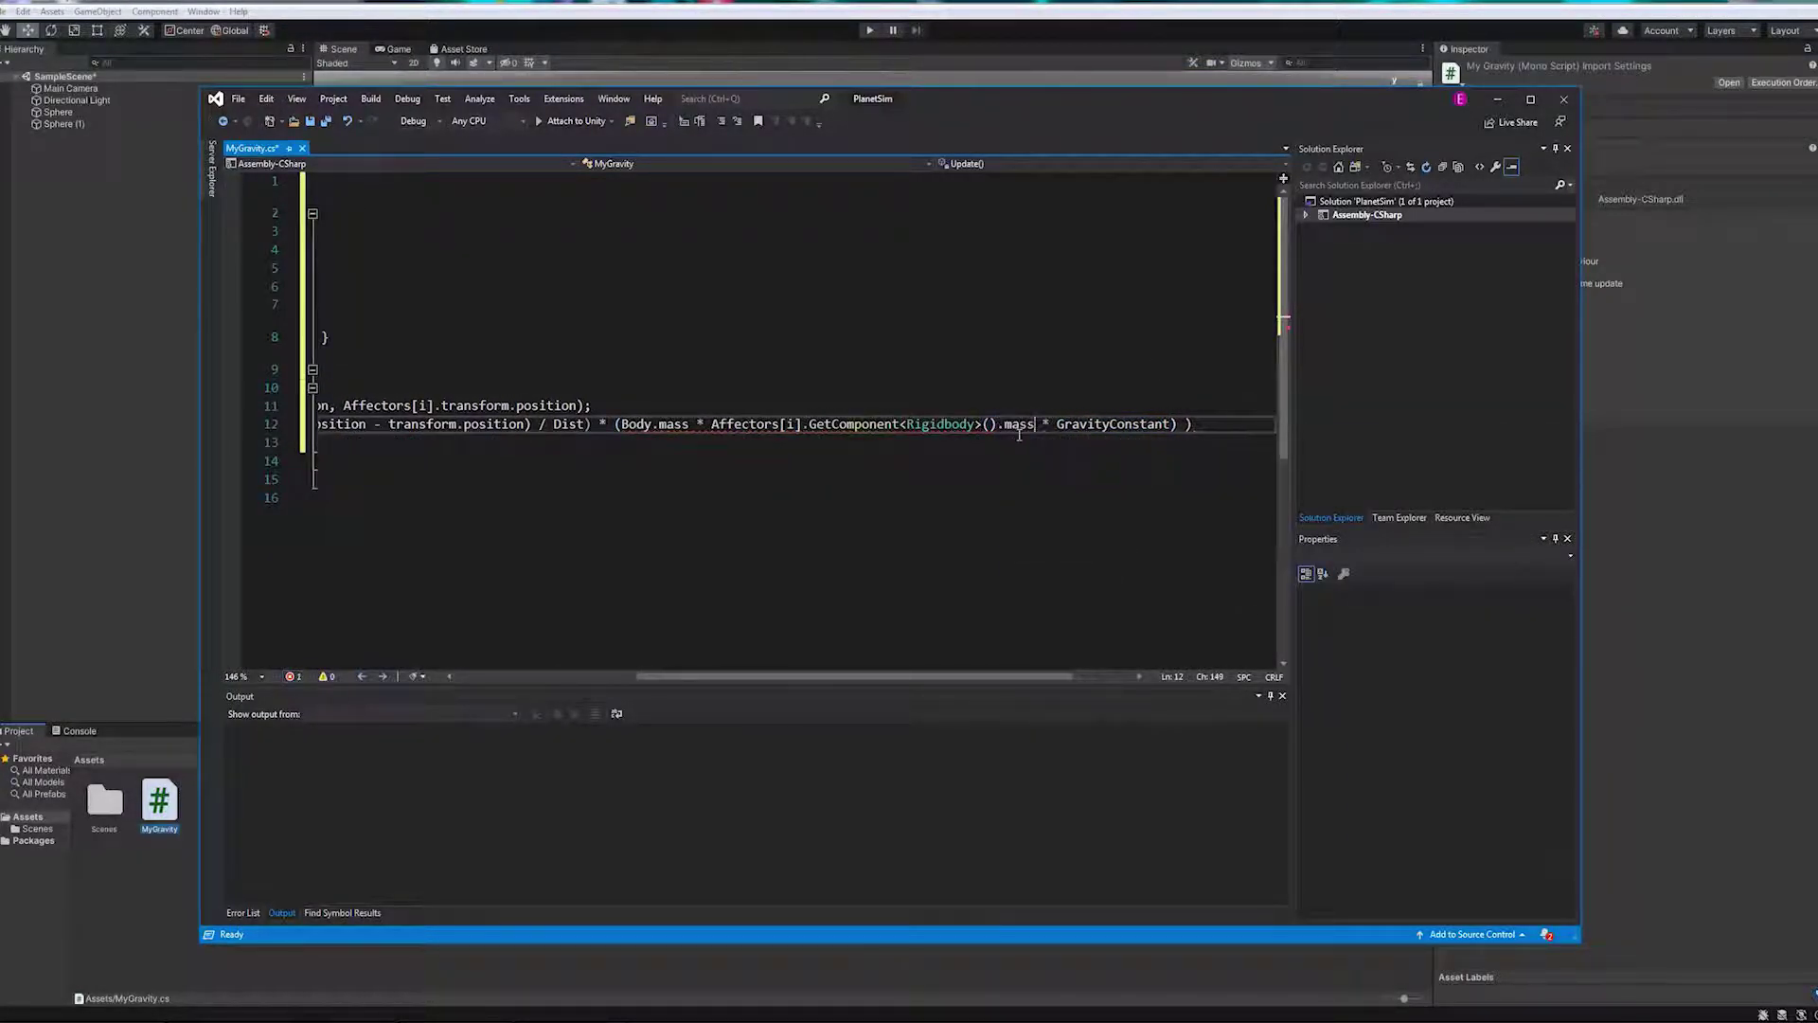
click(1181, 425)
text(Dist * Dist /)
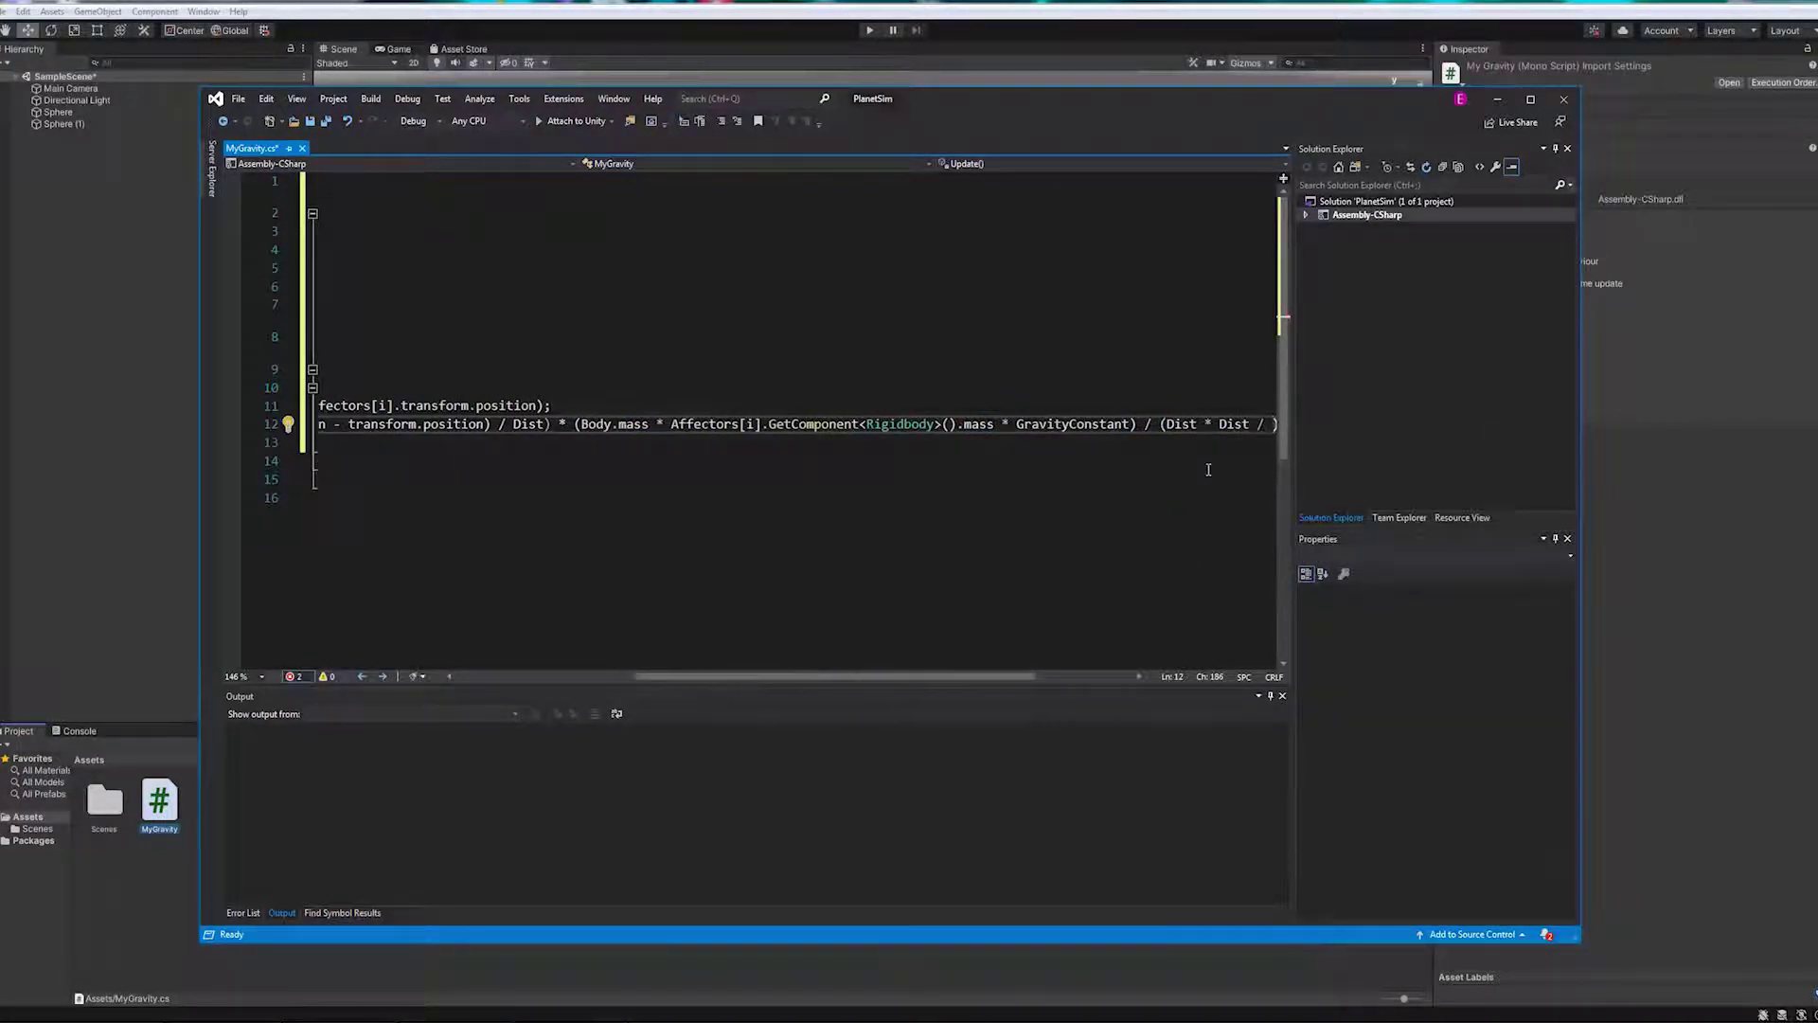
key(BackSpace)
key(BackSpace)
text(+ 1)
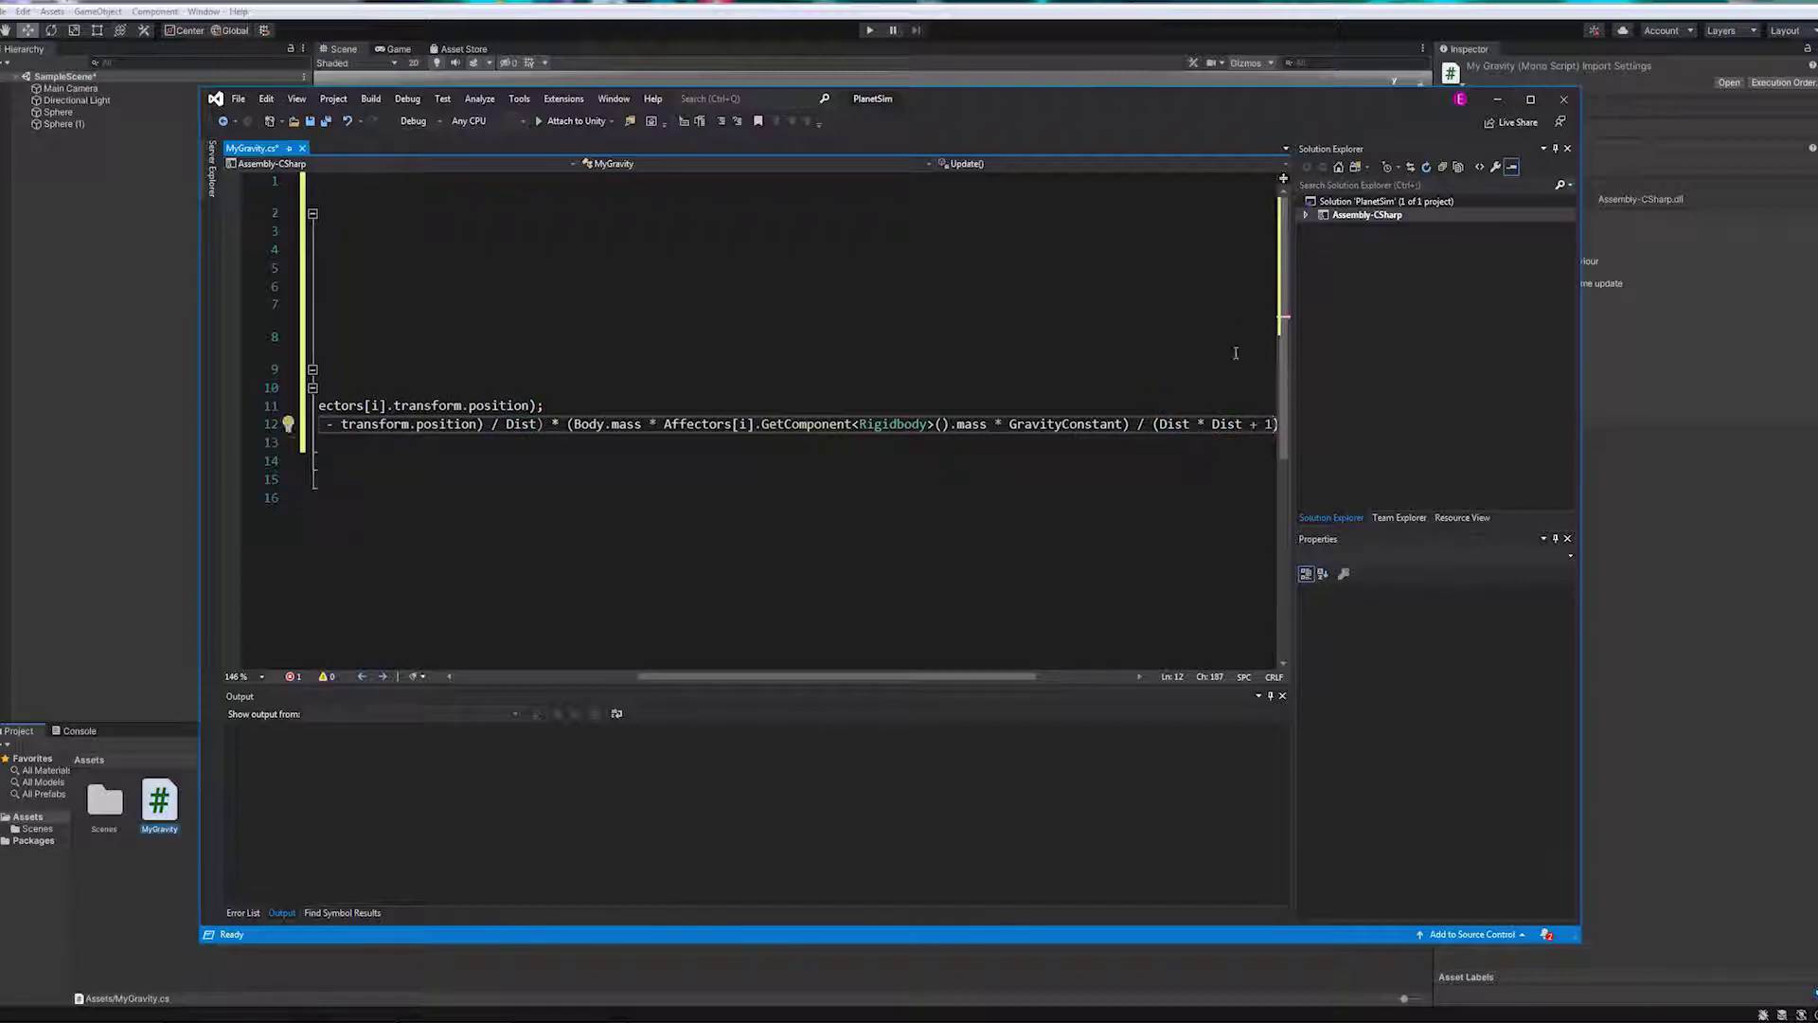
text();)
click(353, 499)
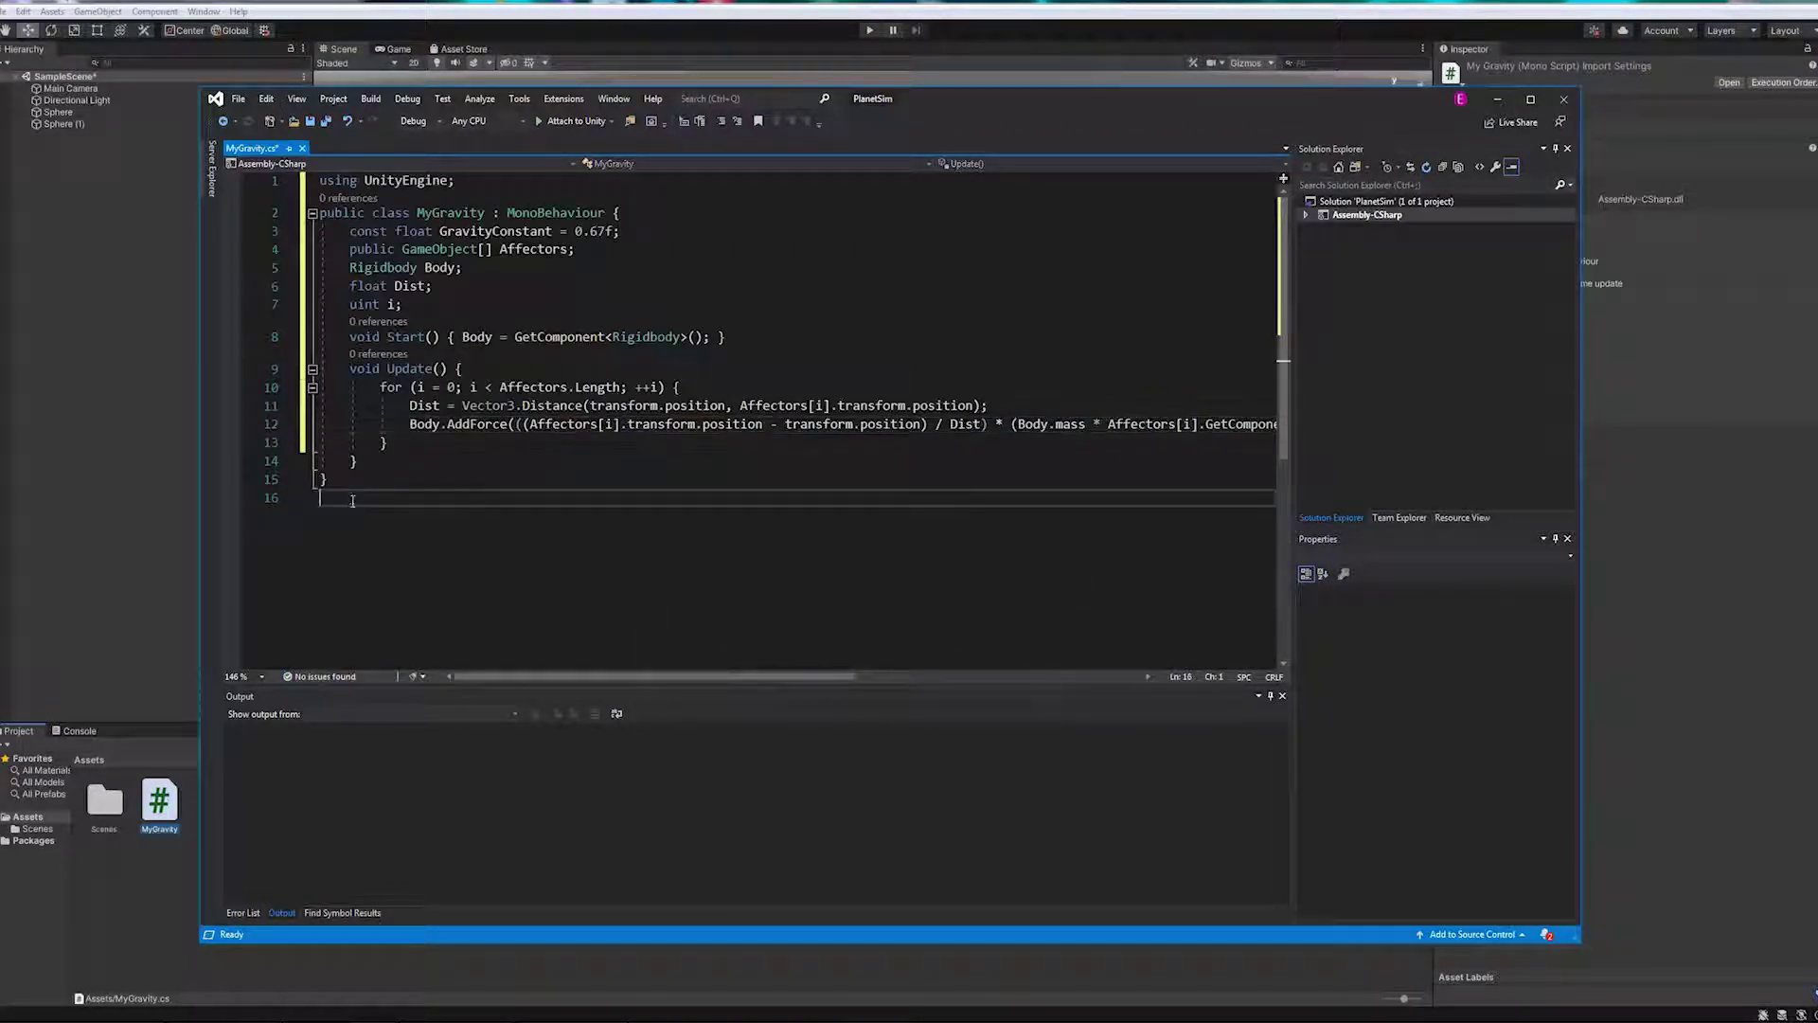
Save the script and add a Rigidbody component to Sphere (1) in Unity.
key(ctrl+s)
key(alt+Tab)
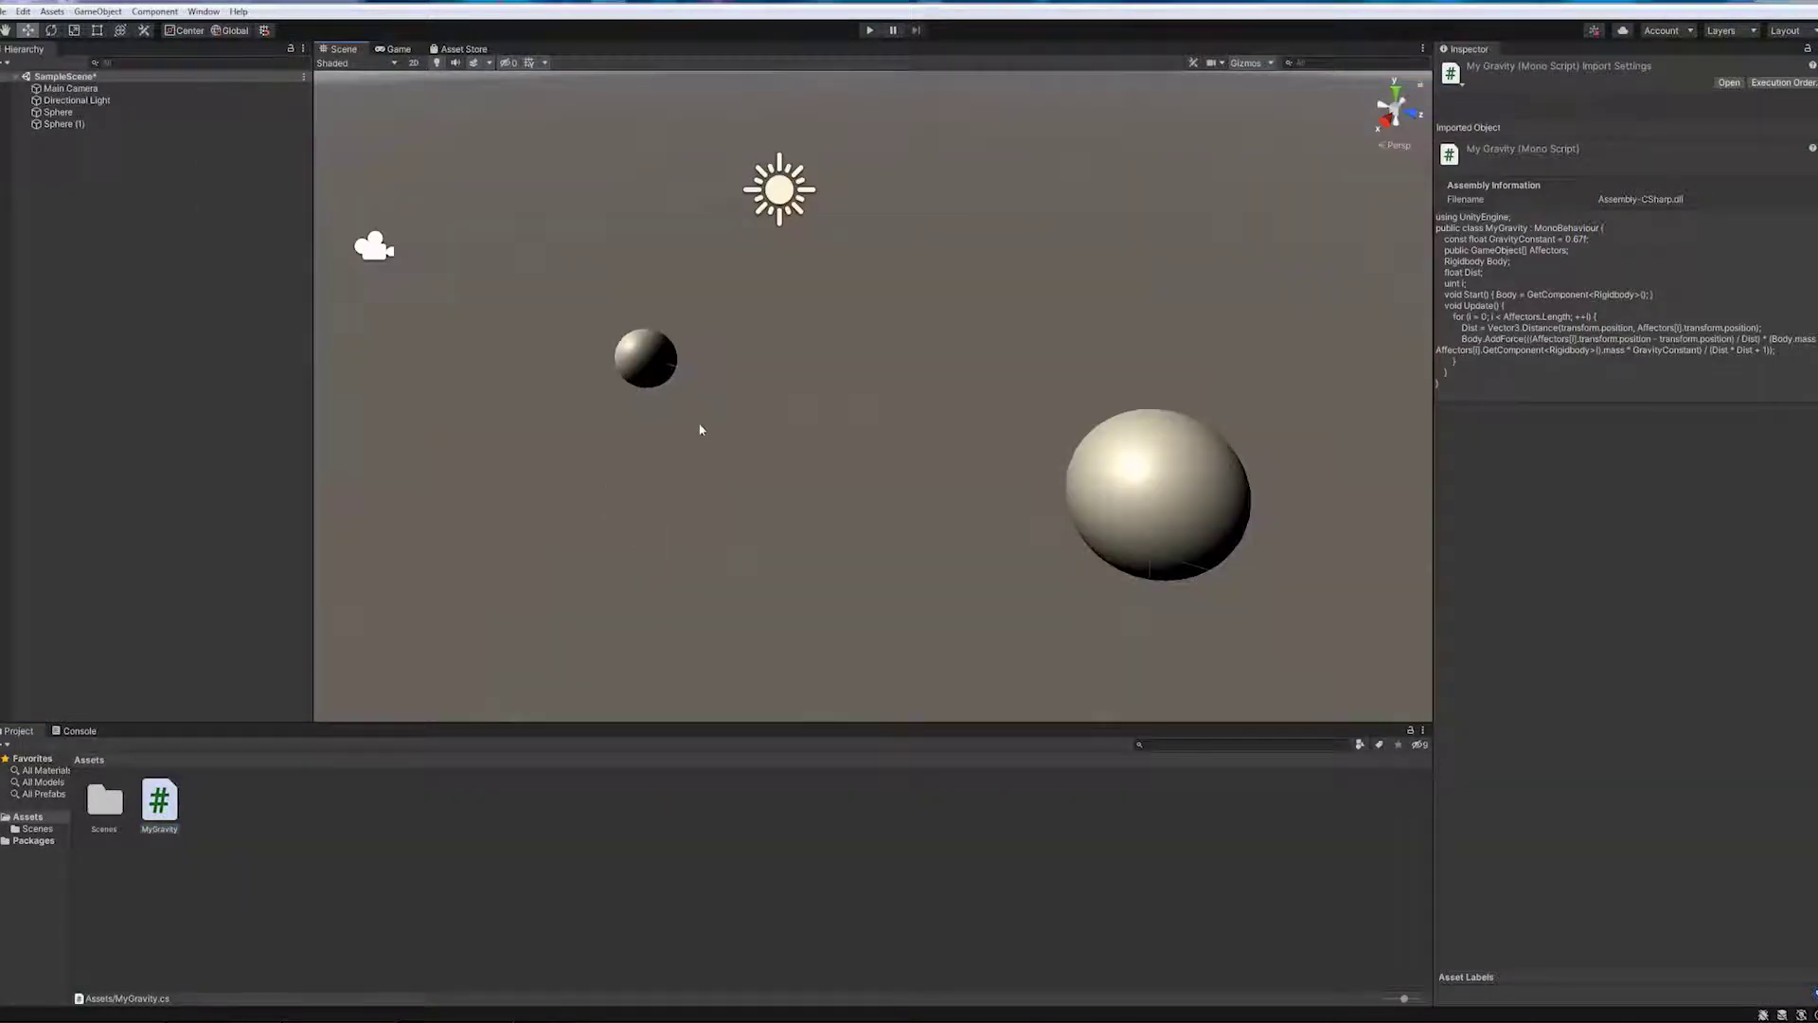
click(613, 375)
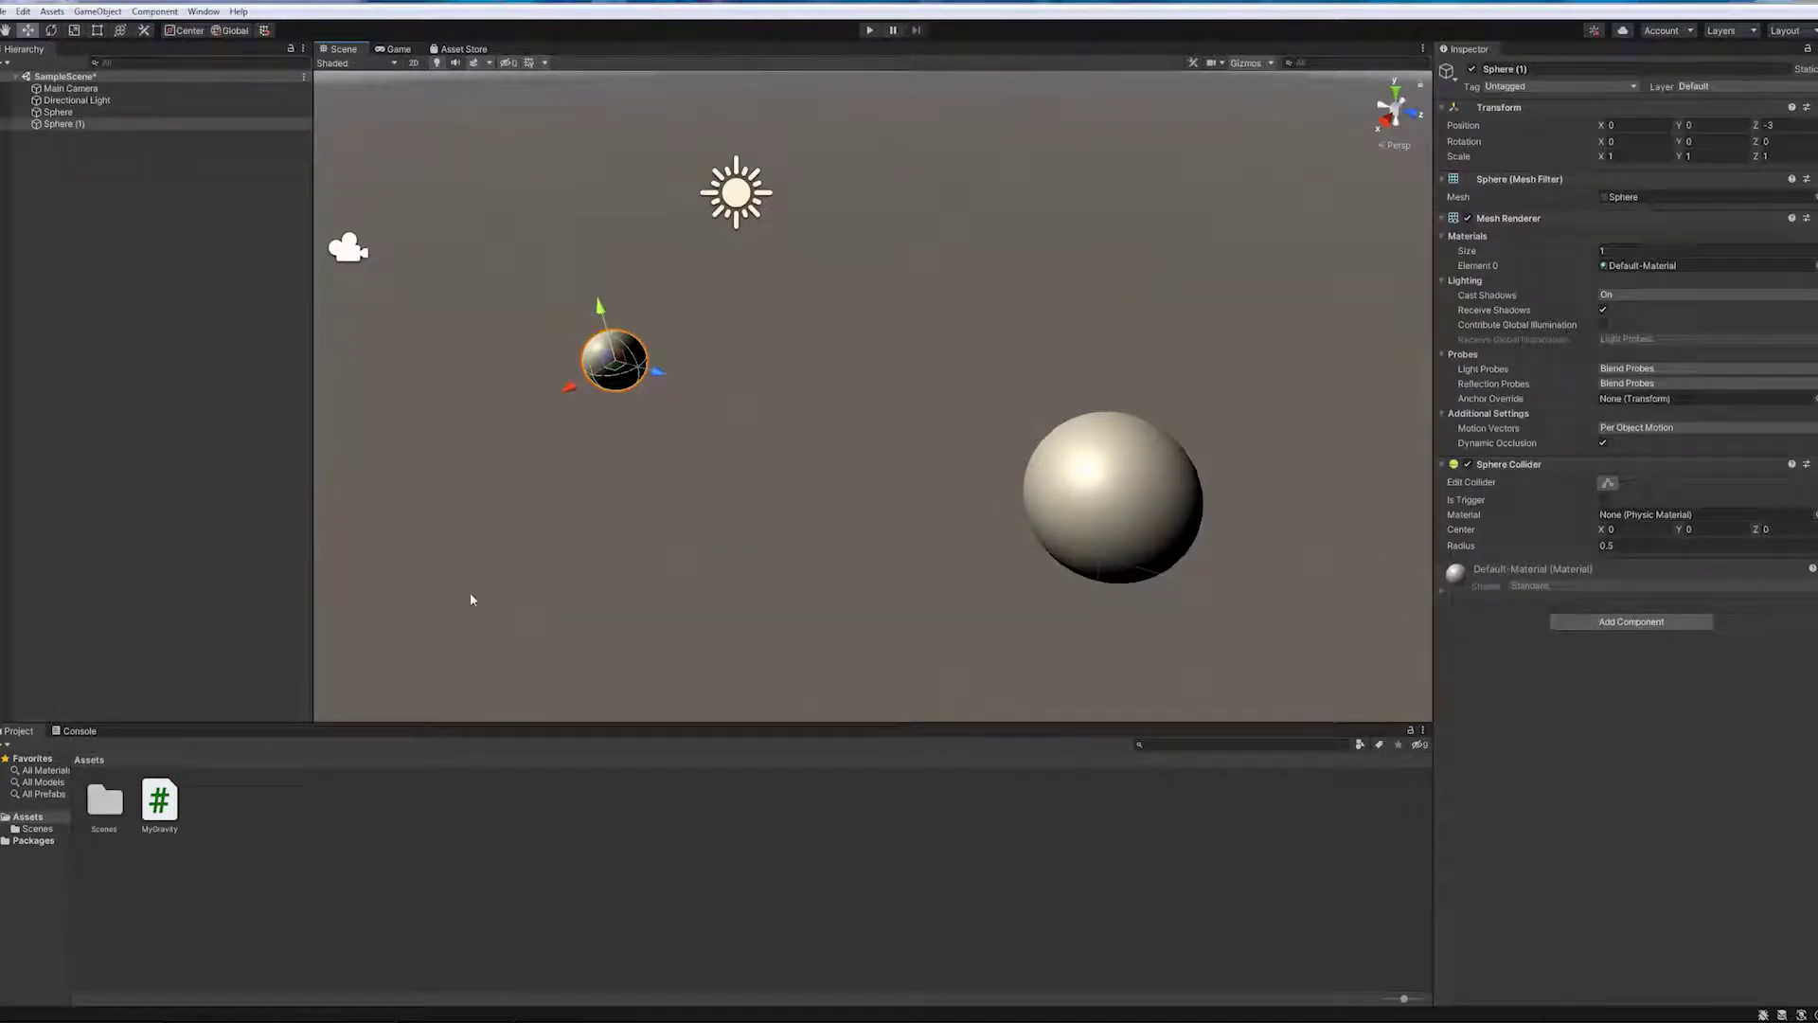
click(1612, 623)
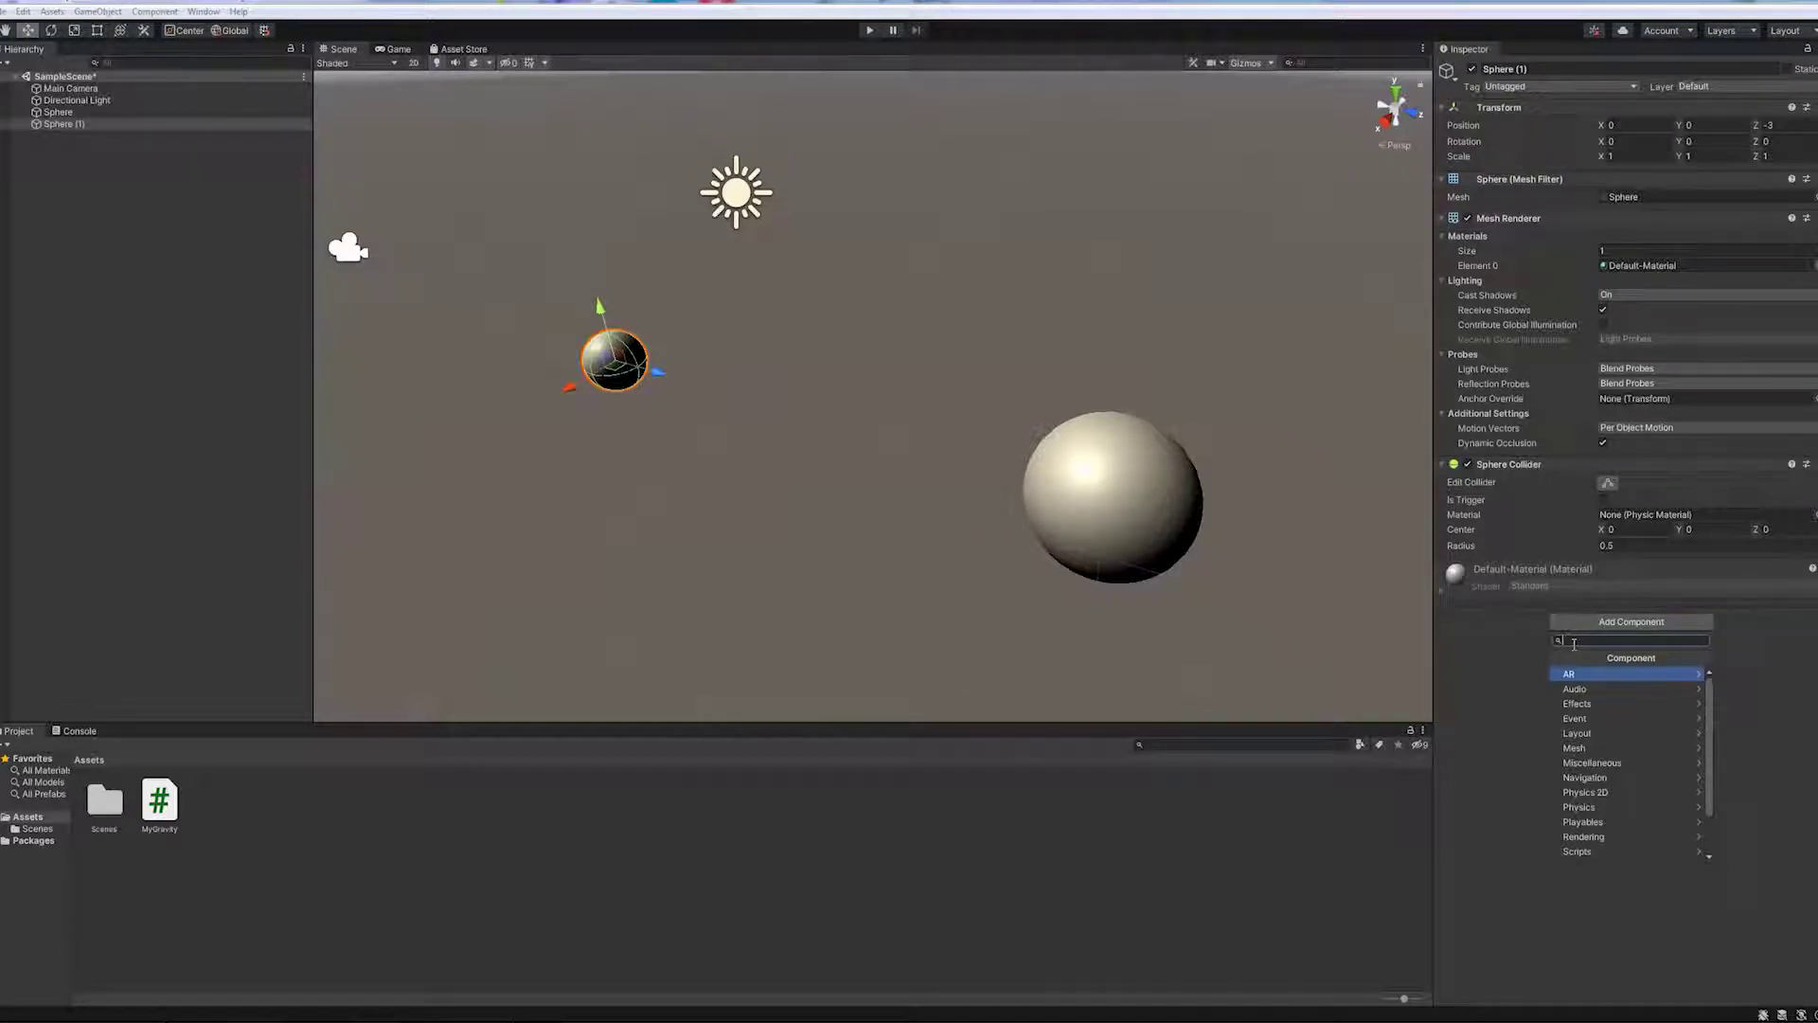
text(rigid)
key(Return)
right_drag(705, 380, 1618, 648)
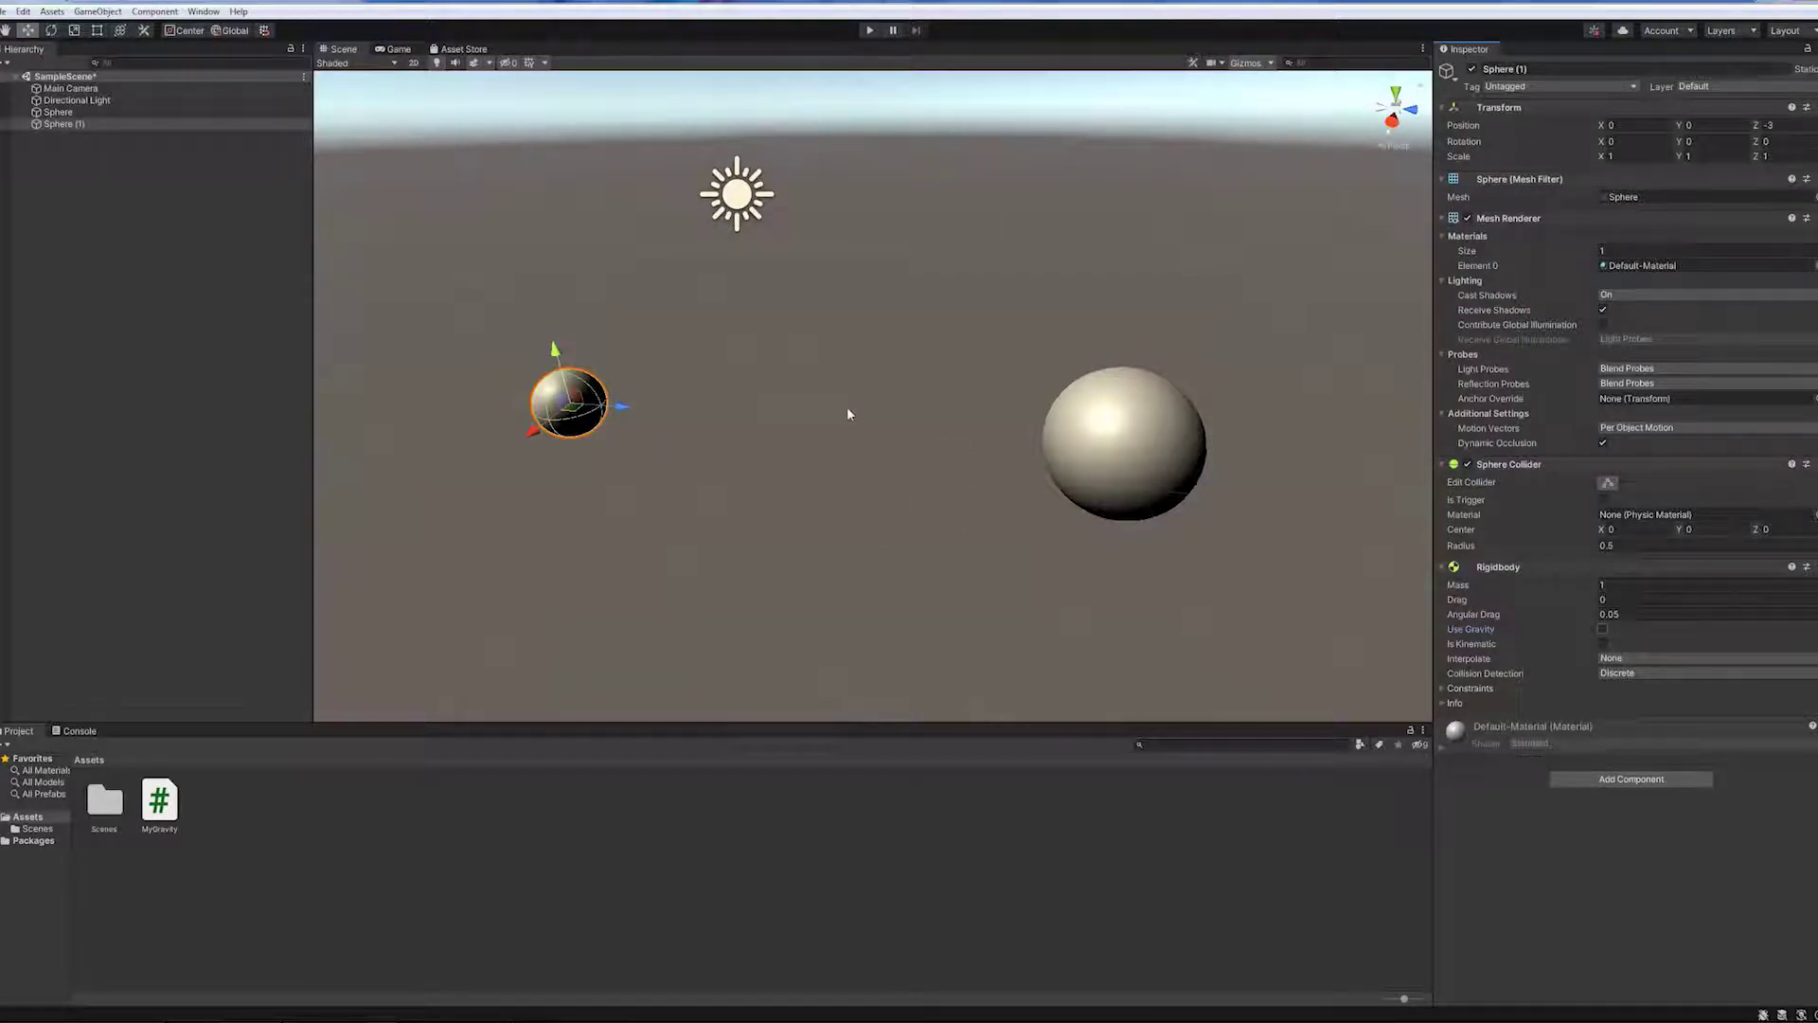
click(1610, 584)
Give the large Sphere's Rigidbody a mass of 500.
click(1161, 457)
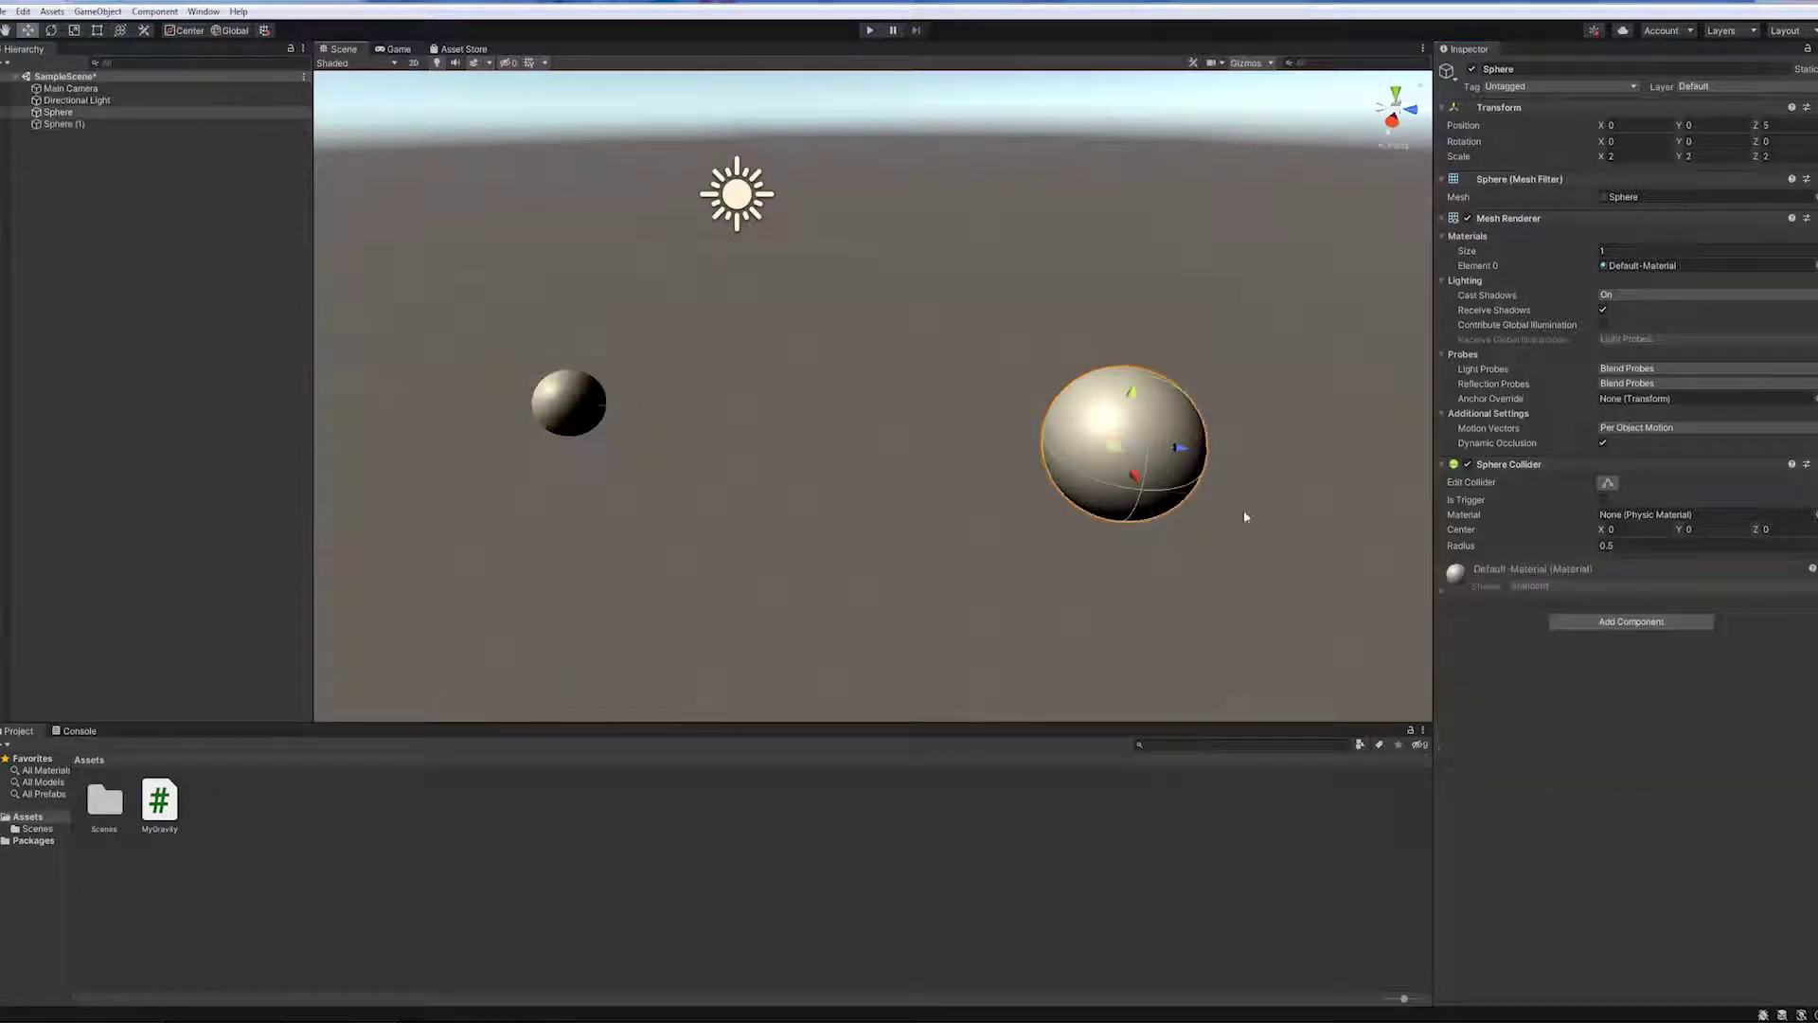
click(1610, 584)
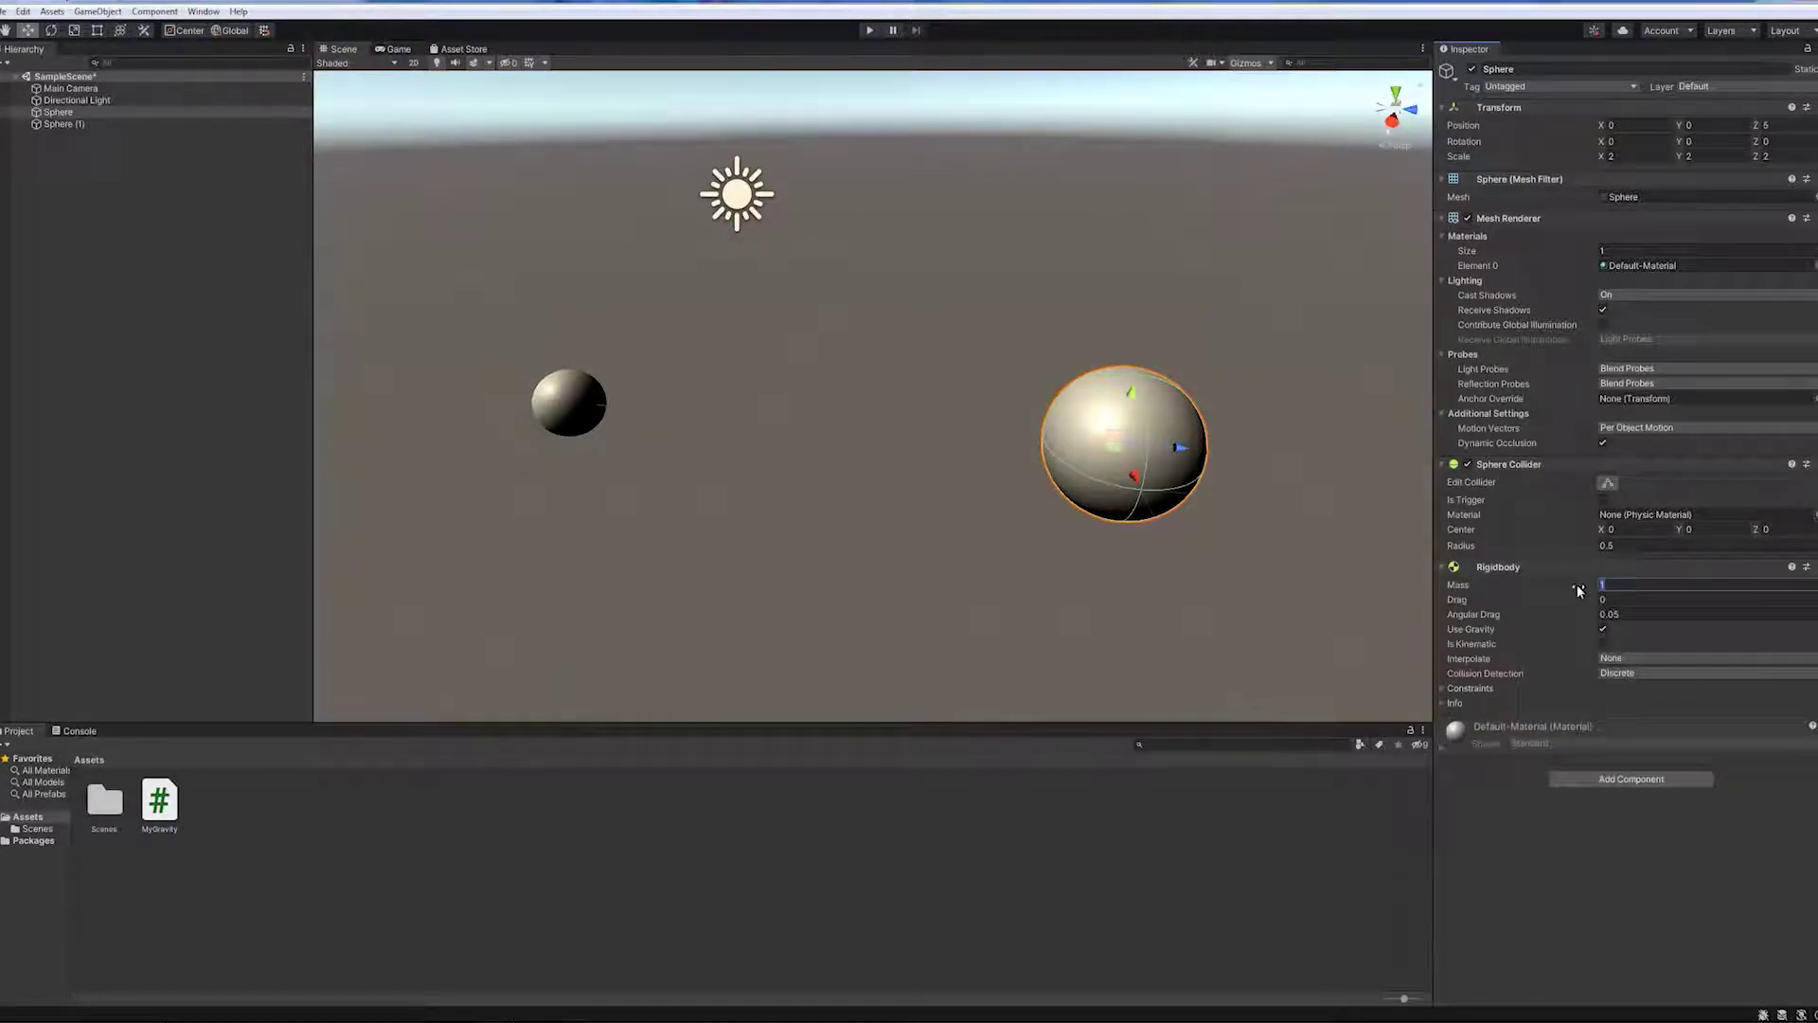
text(500)
key(Return)
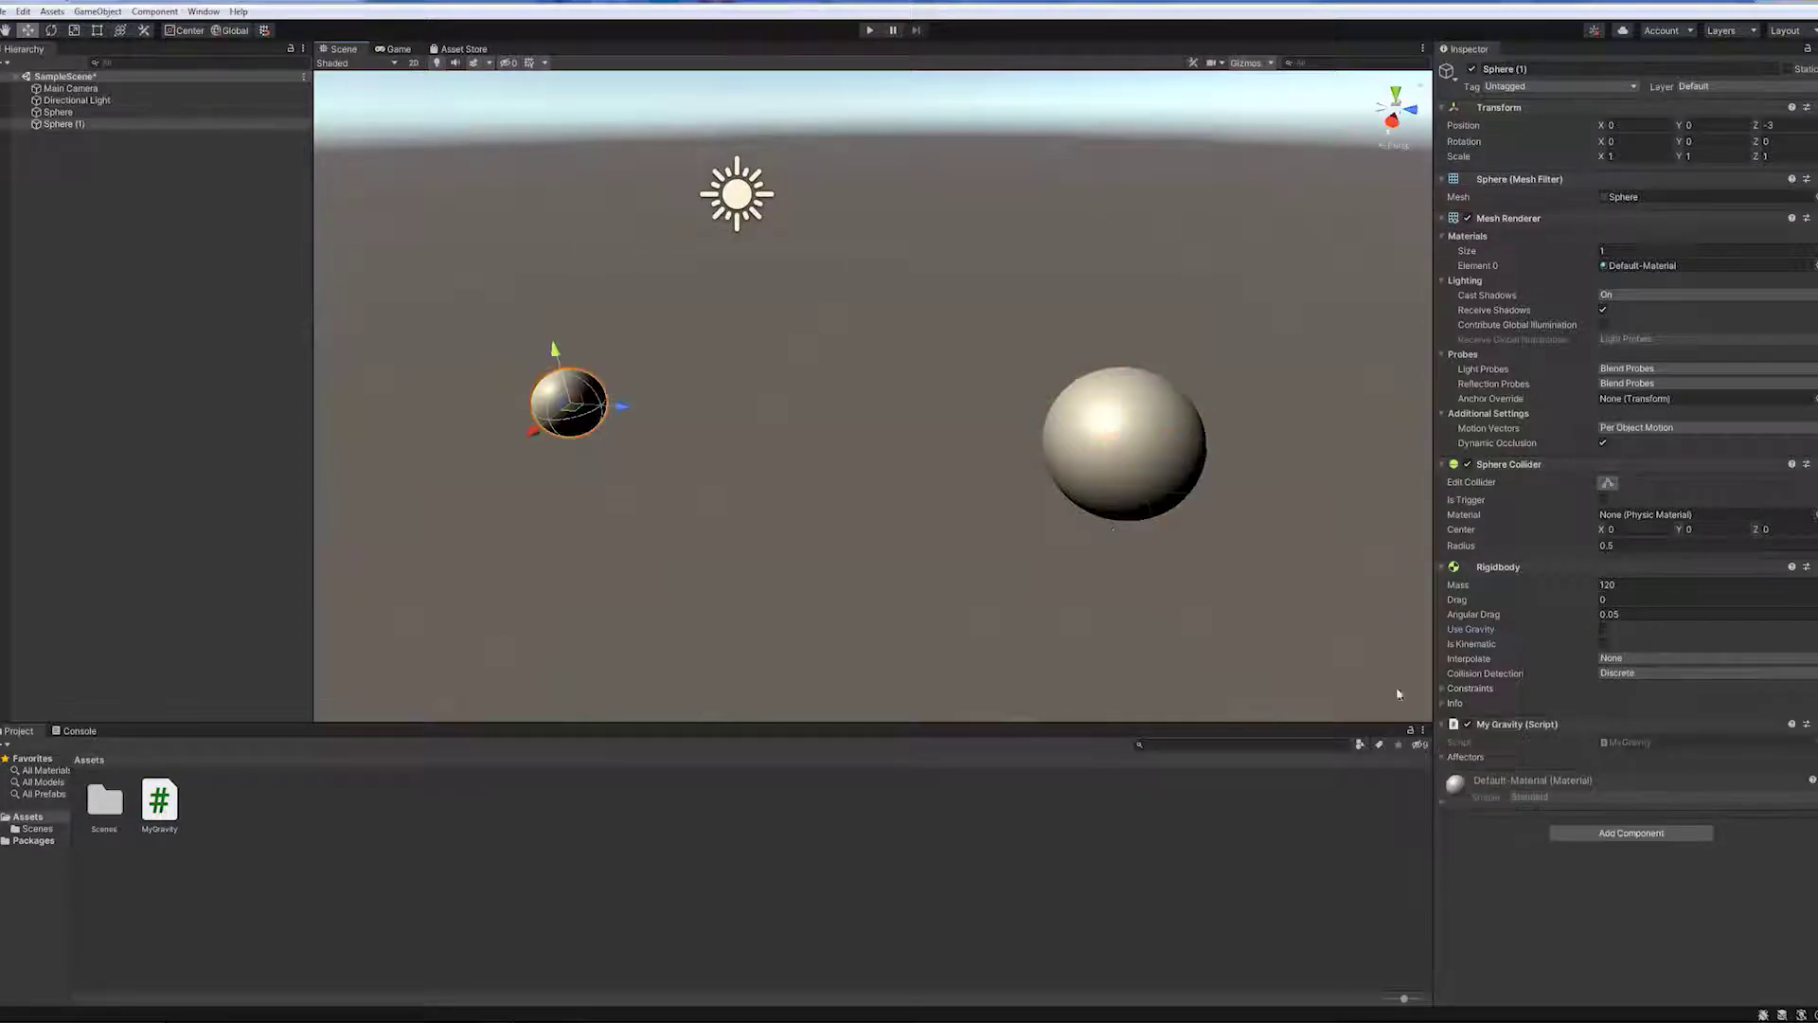
Set My Gravity's Affectors size to 1 and assign Sphere as Element 0.
click(1465, 757)
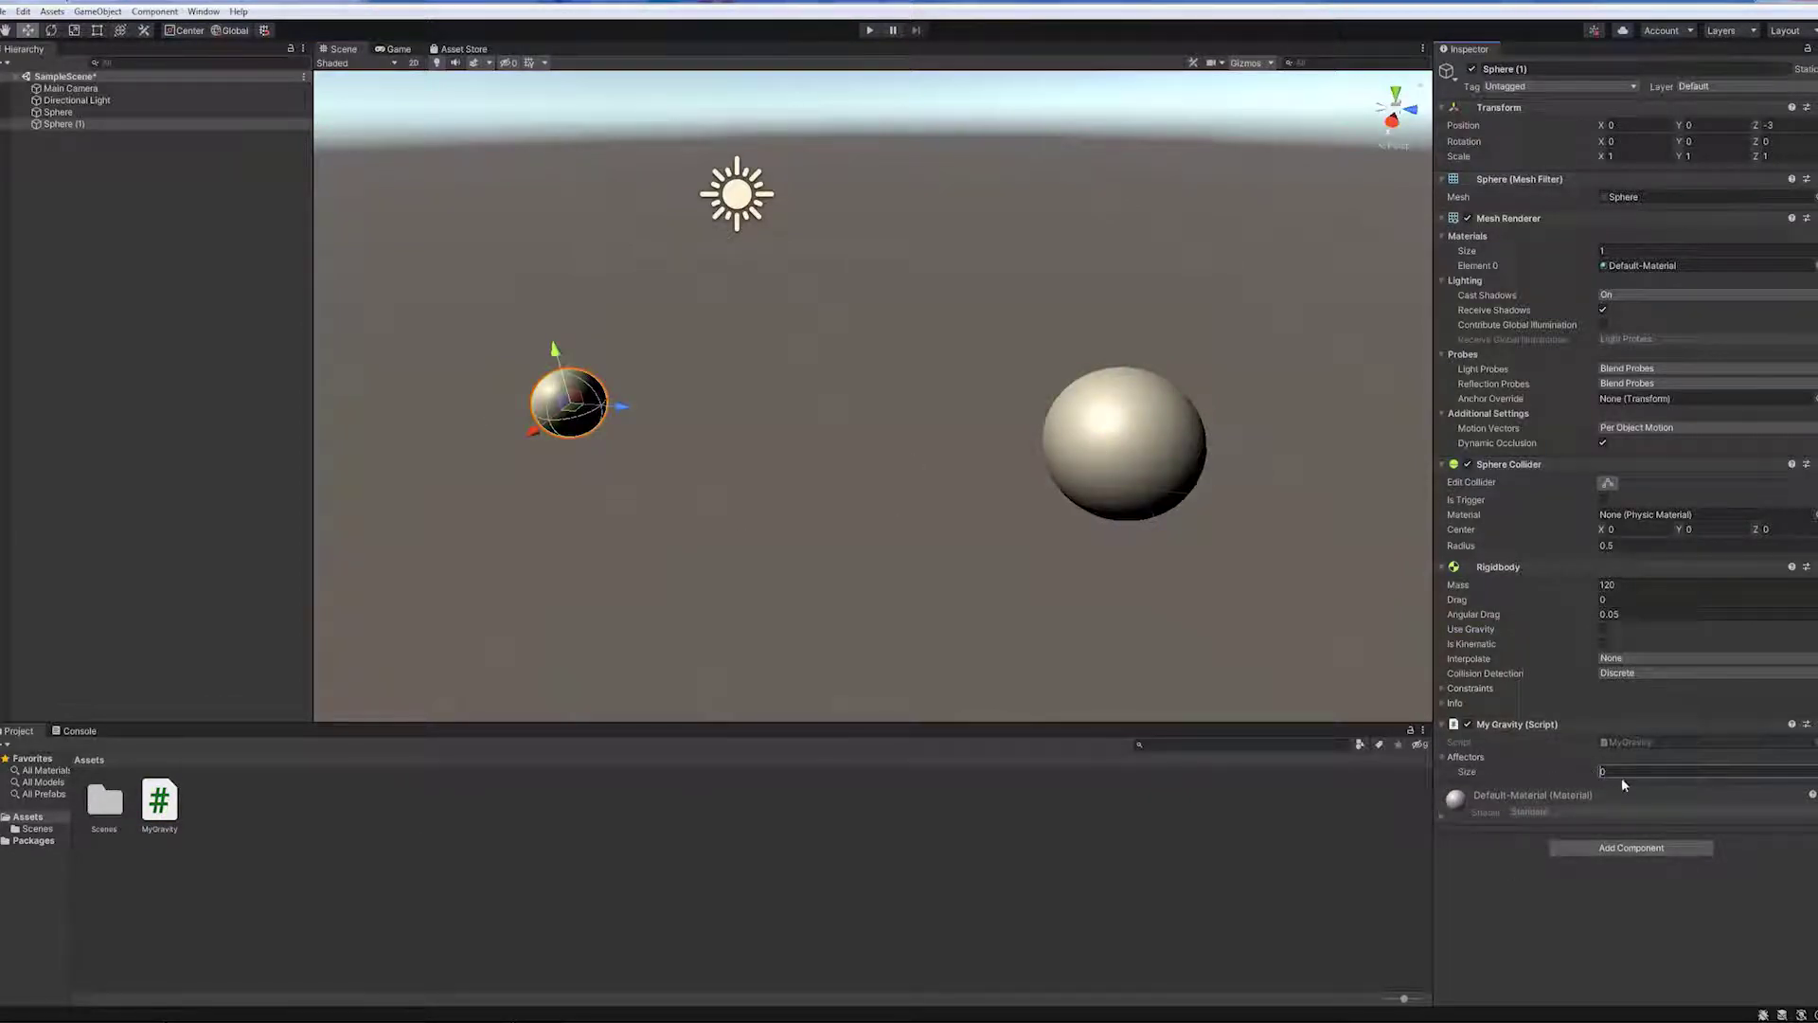
text(1)
key(Return)
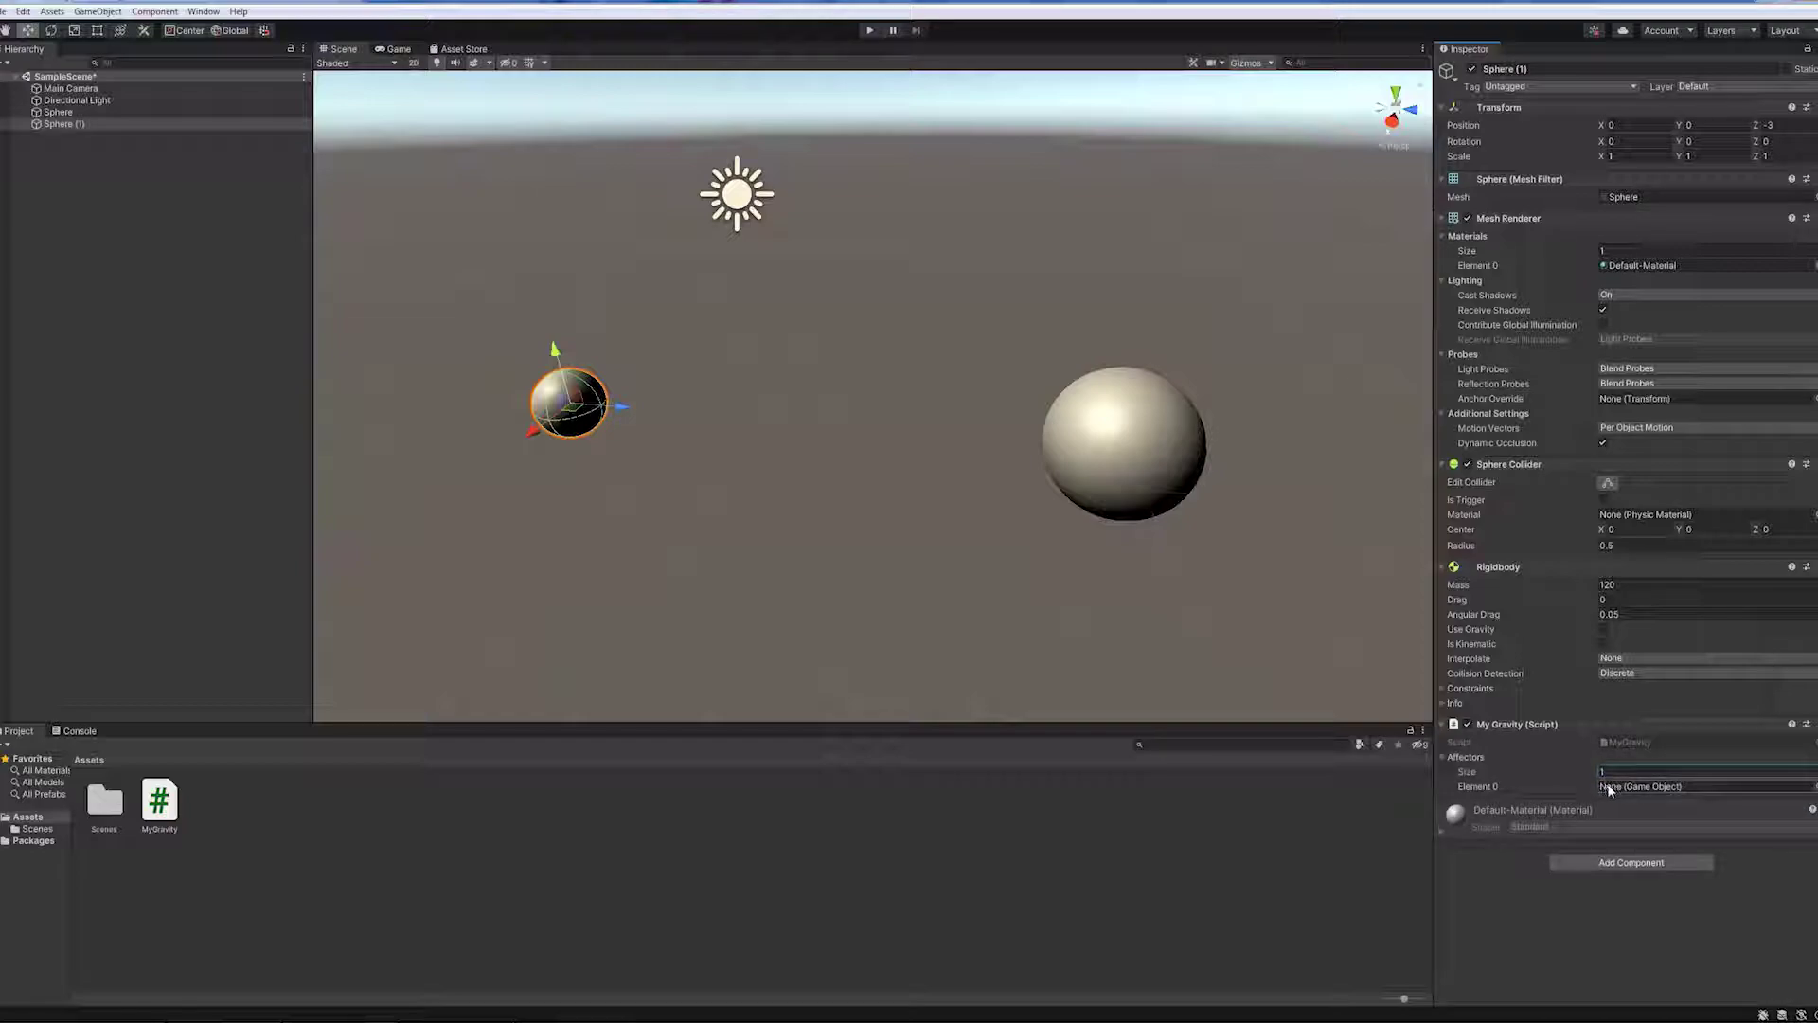
drag(58, 112, 1639, 786)
click(1177, 446)
click(555, 401)
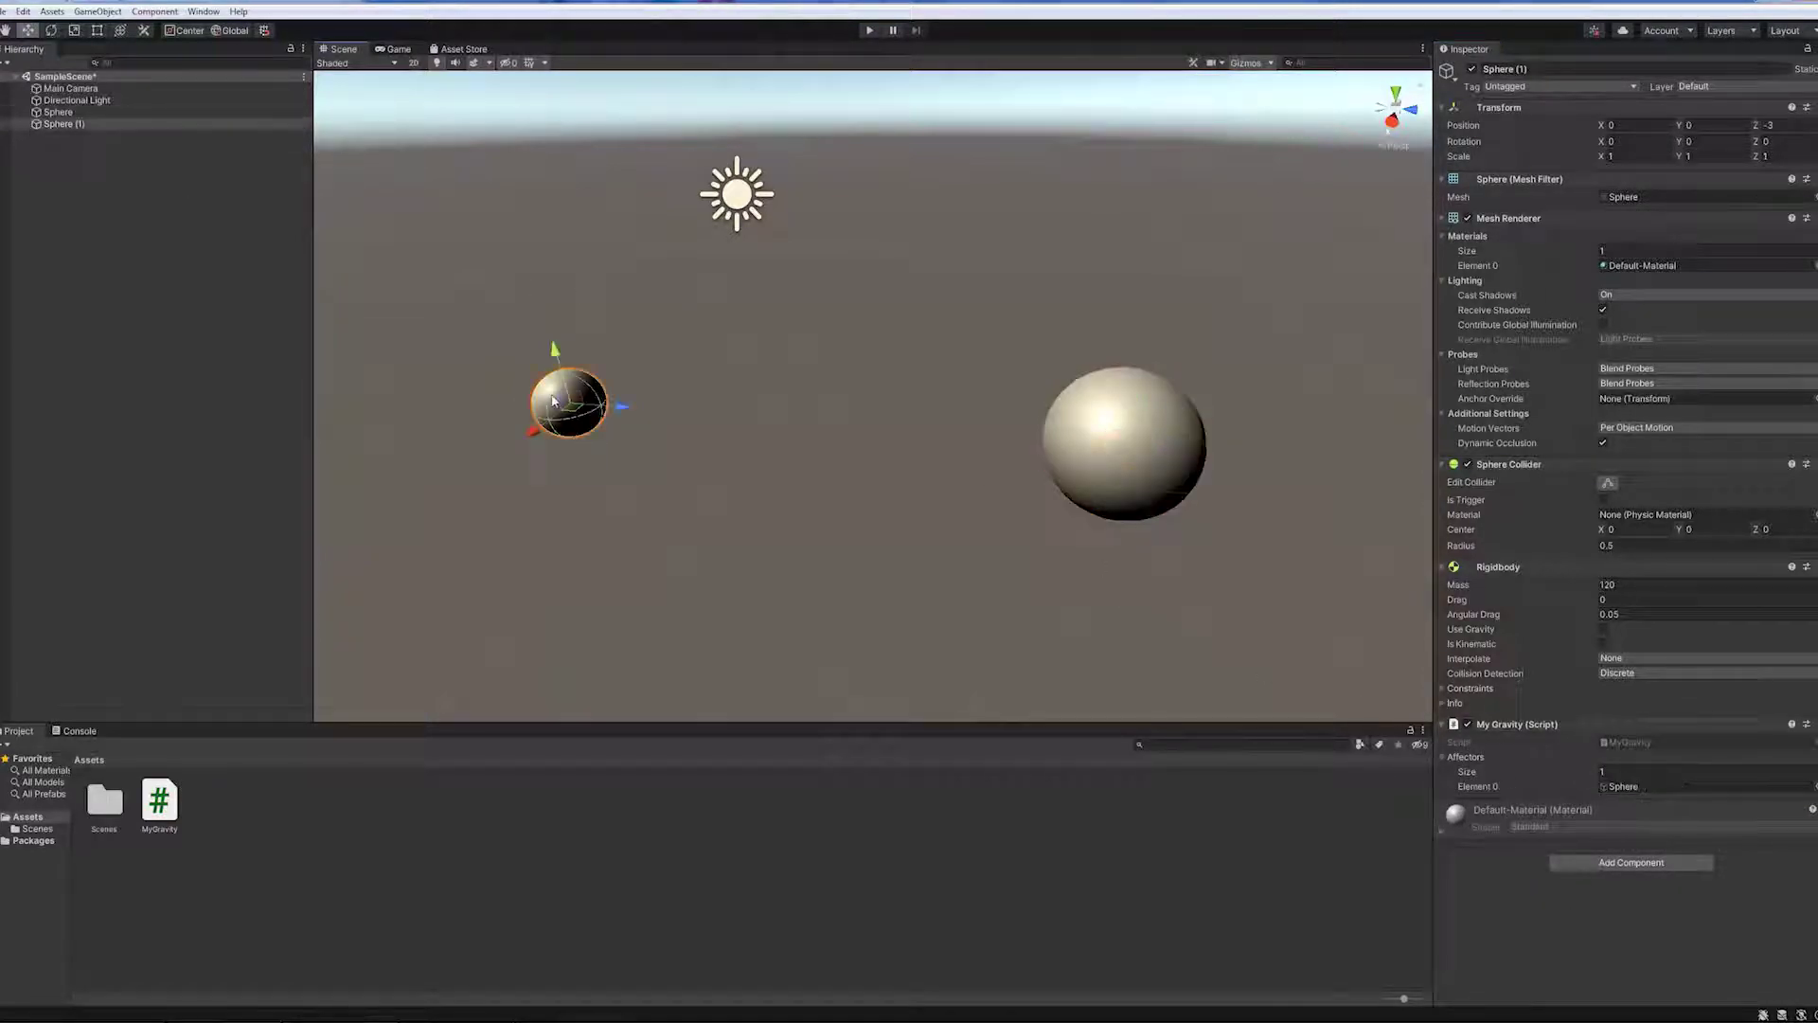
click(1631, 788)
Play the scene and zoom out in the Scene view to watch the spheres attract.
click(870, 30)
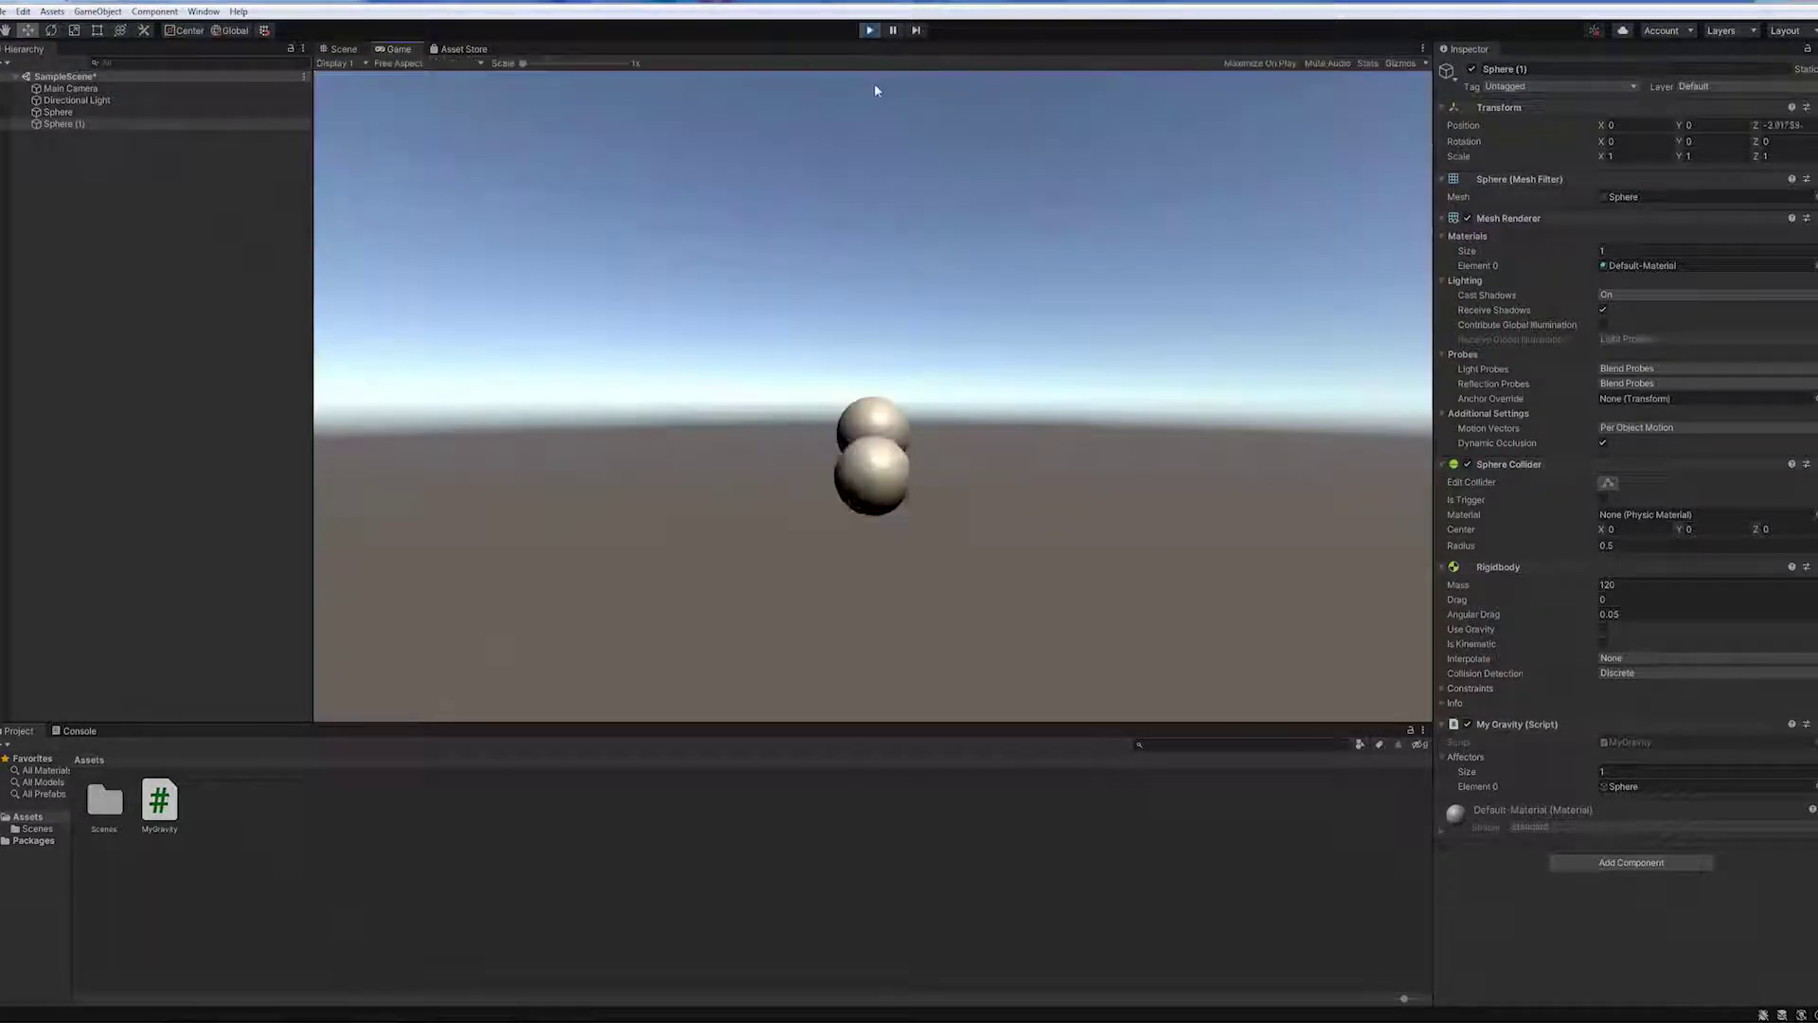
key(ctrl+1)
scroll(761, 294, down, 3)
alt+drag(723, 290, 820, 338)
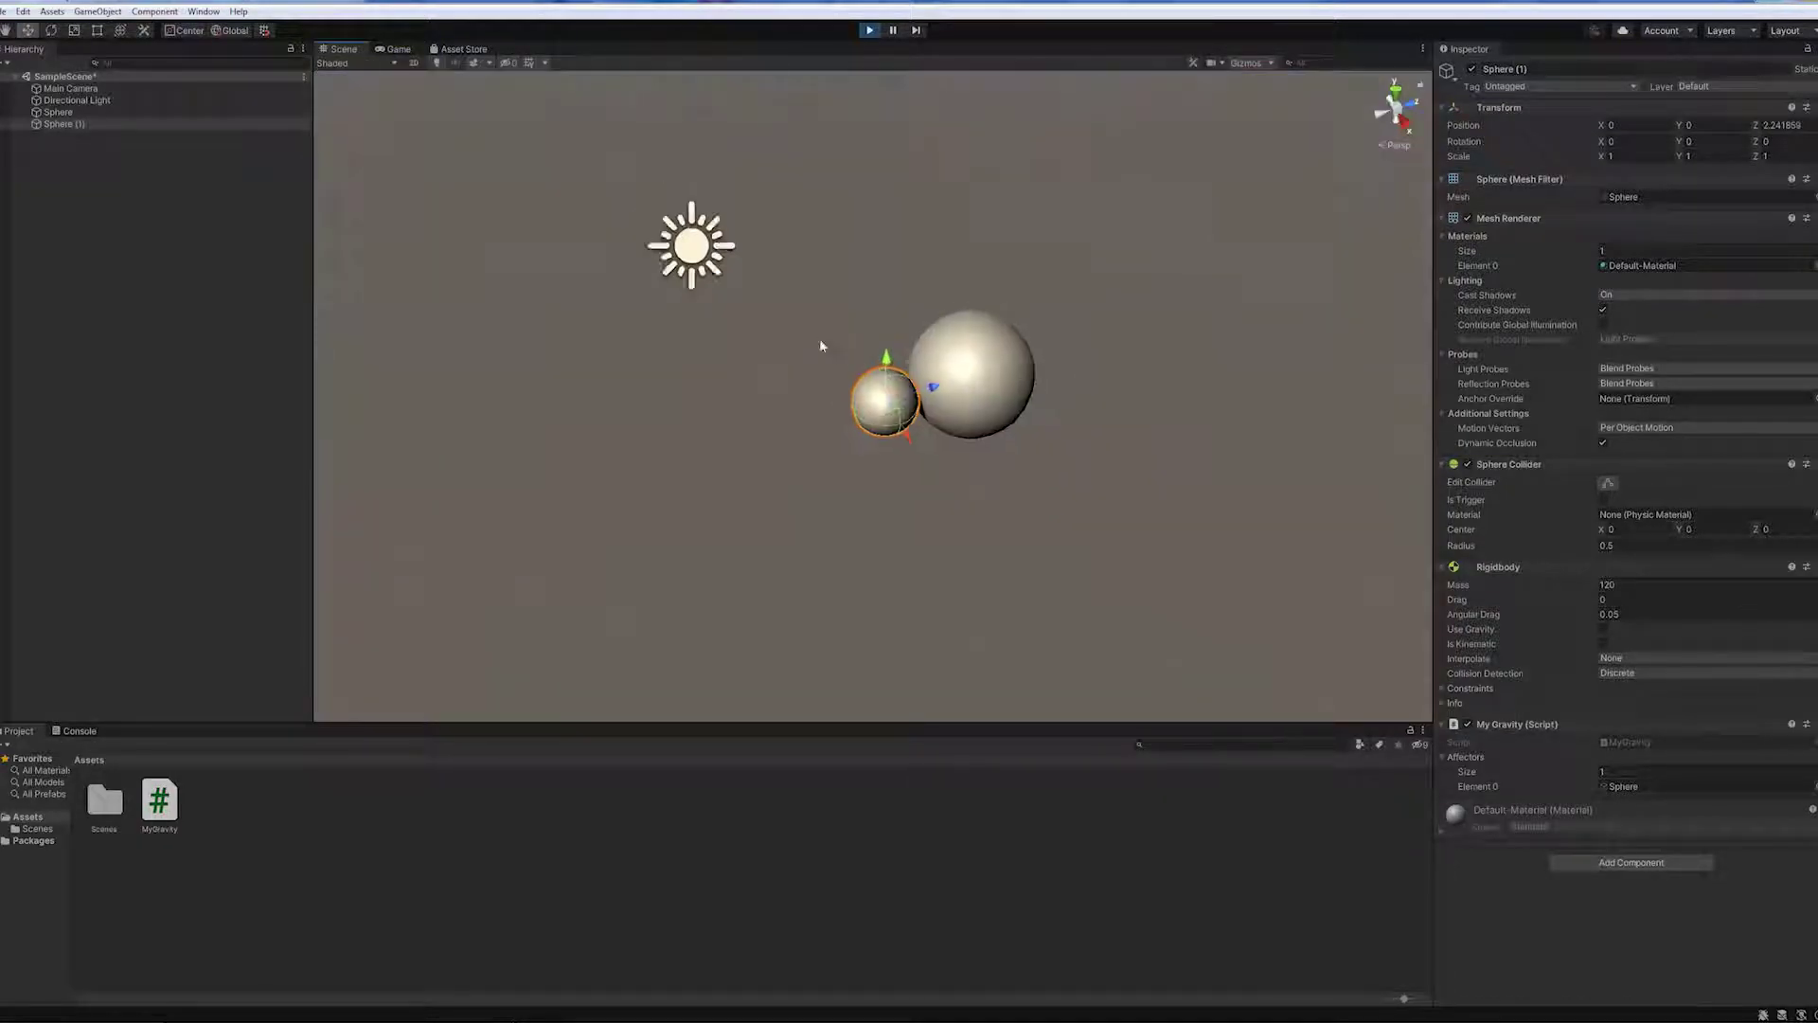
scroll(820, 338, down, 3)
scroll(947, 615, down, 5)
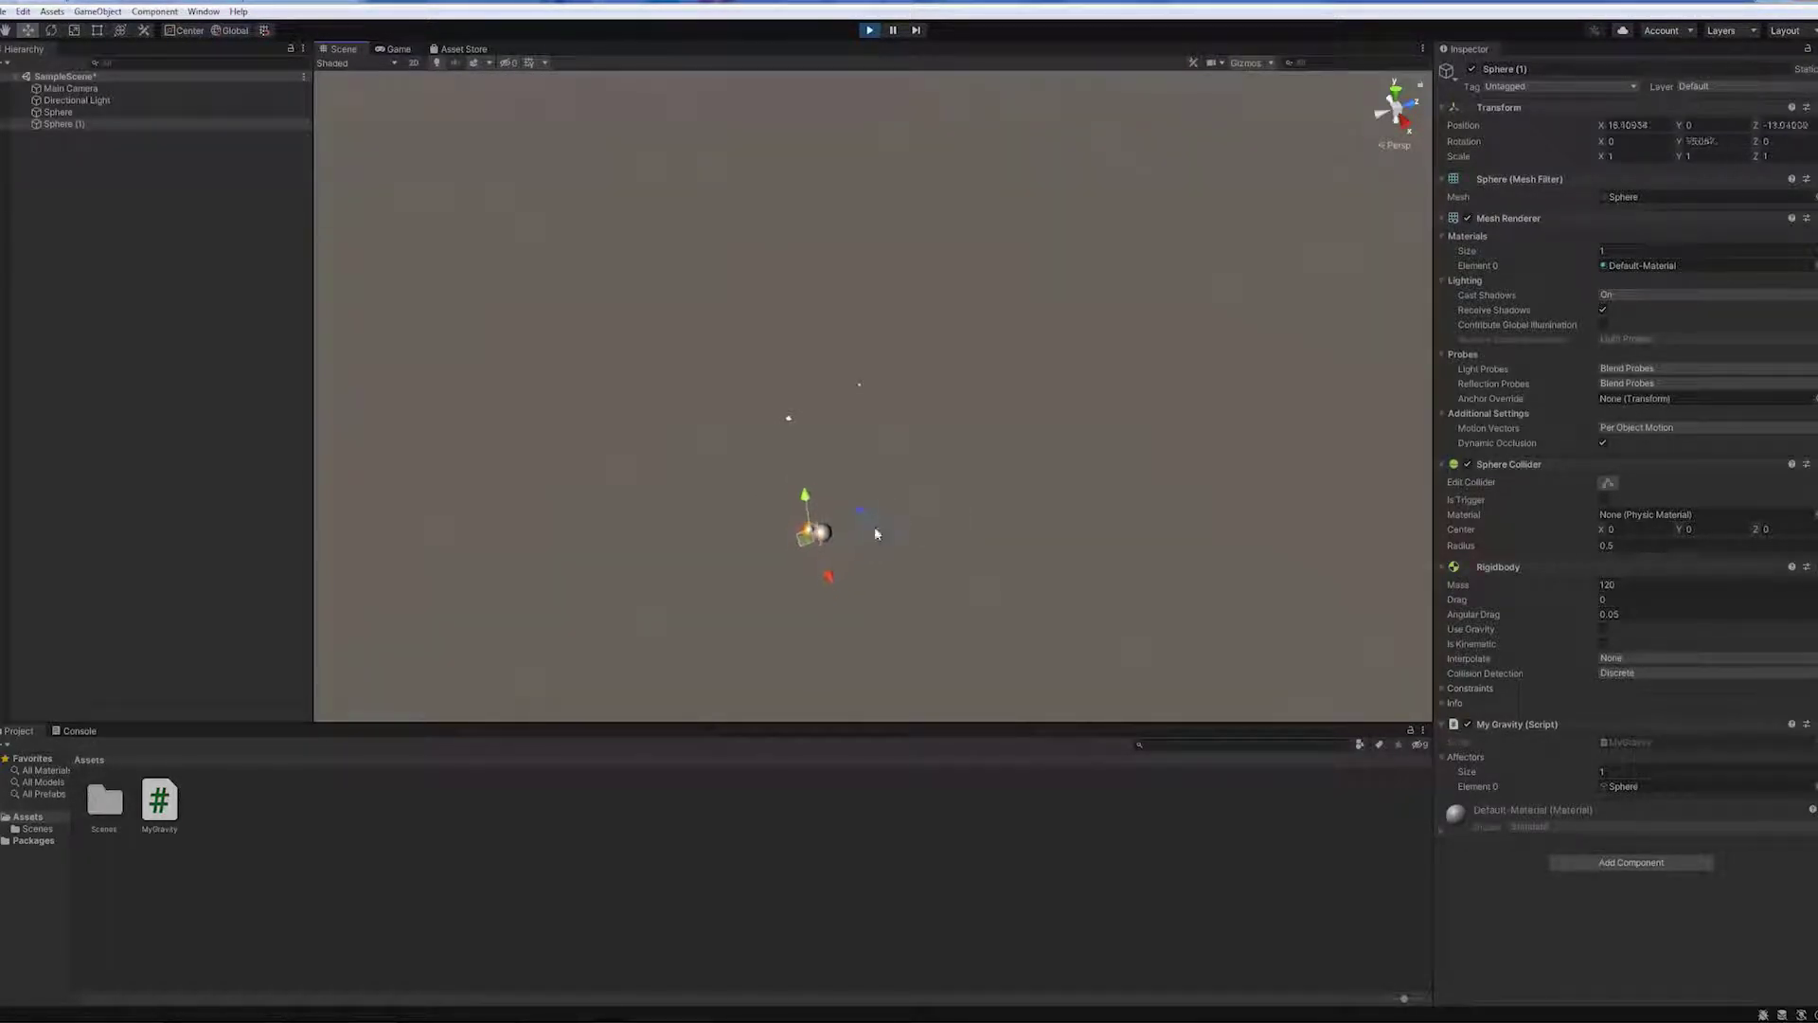
click(822, 536)
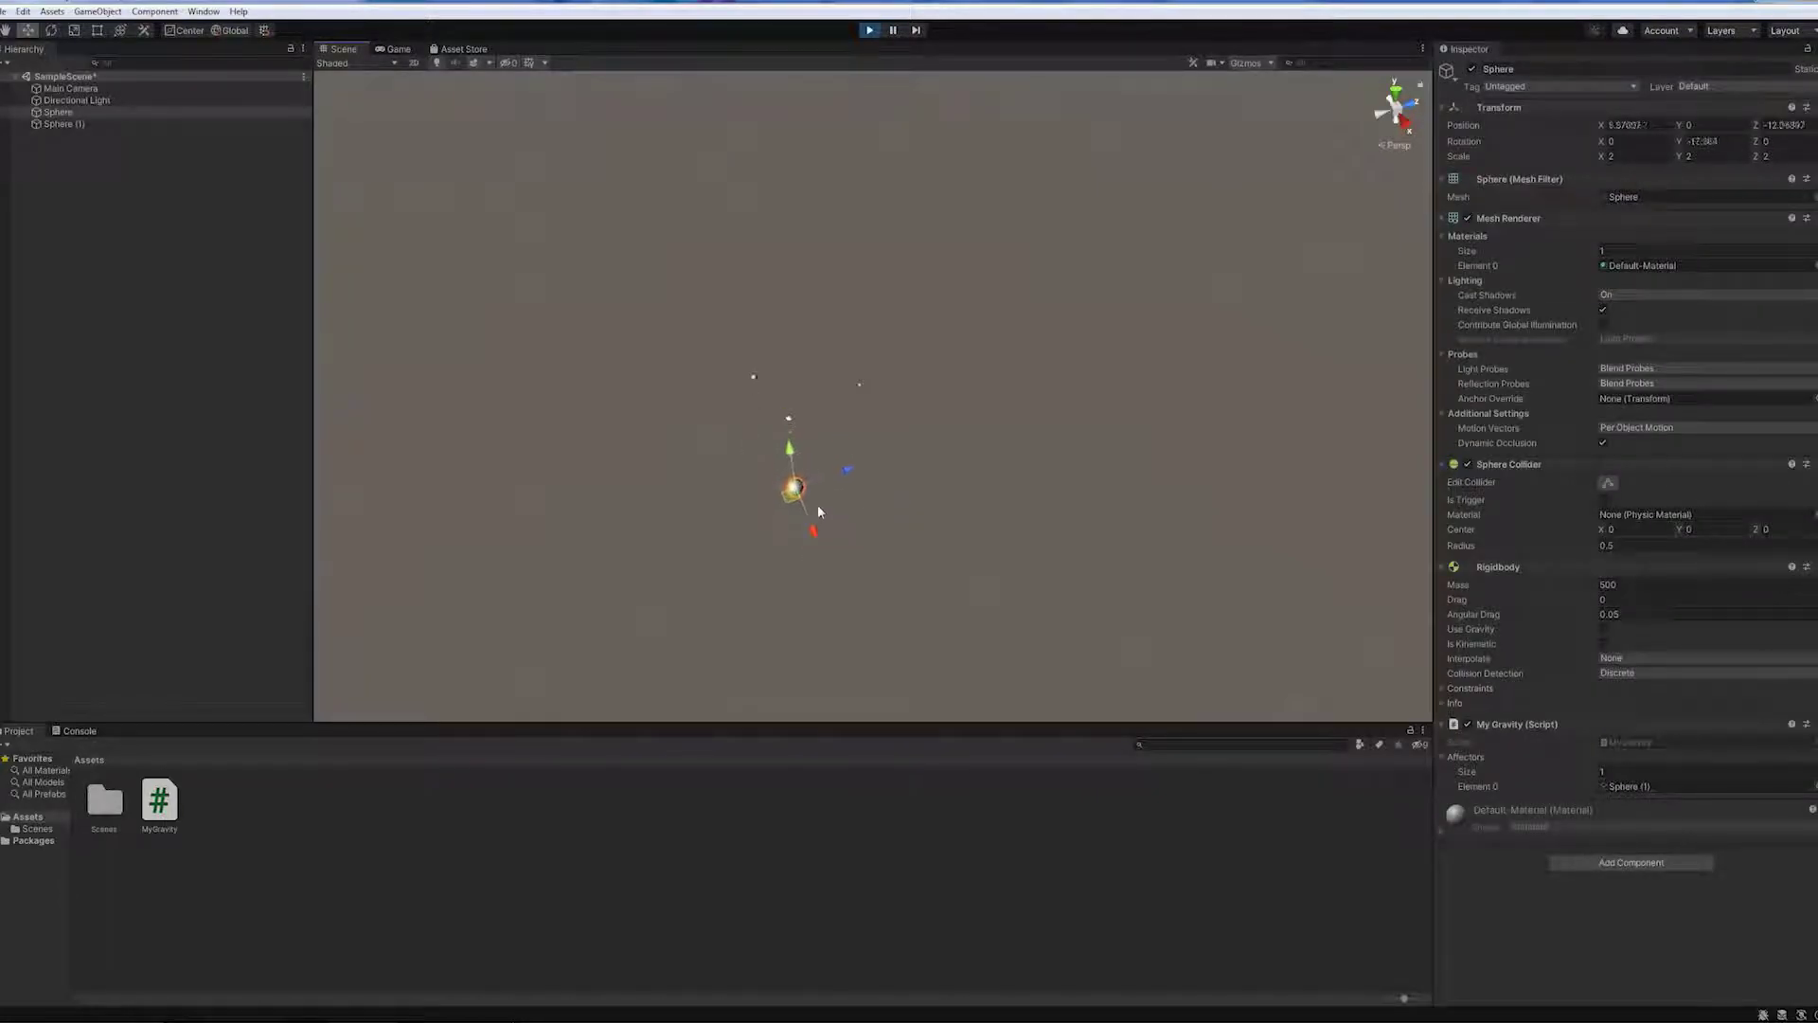
click(867, 98)
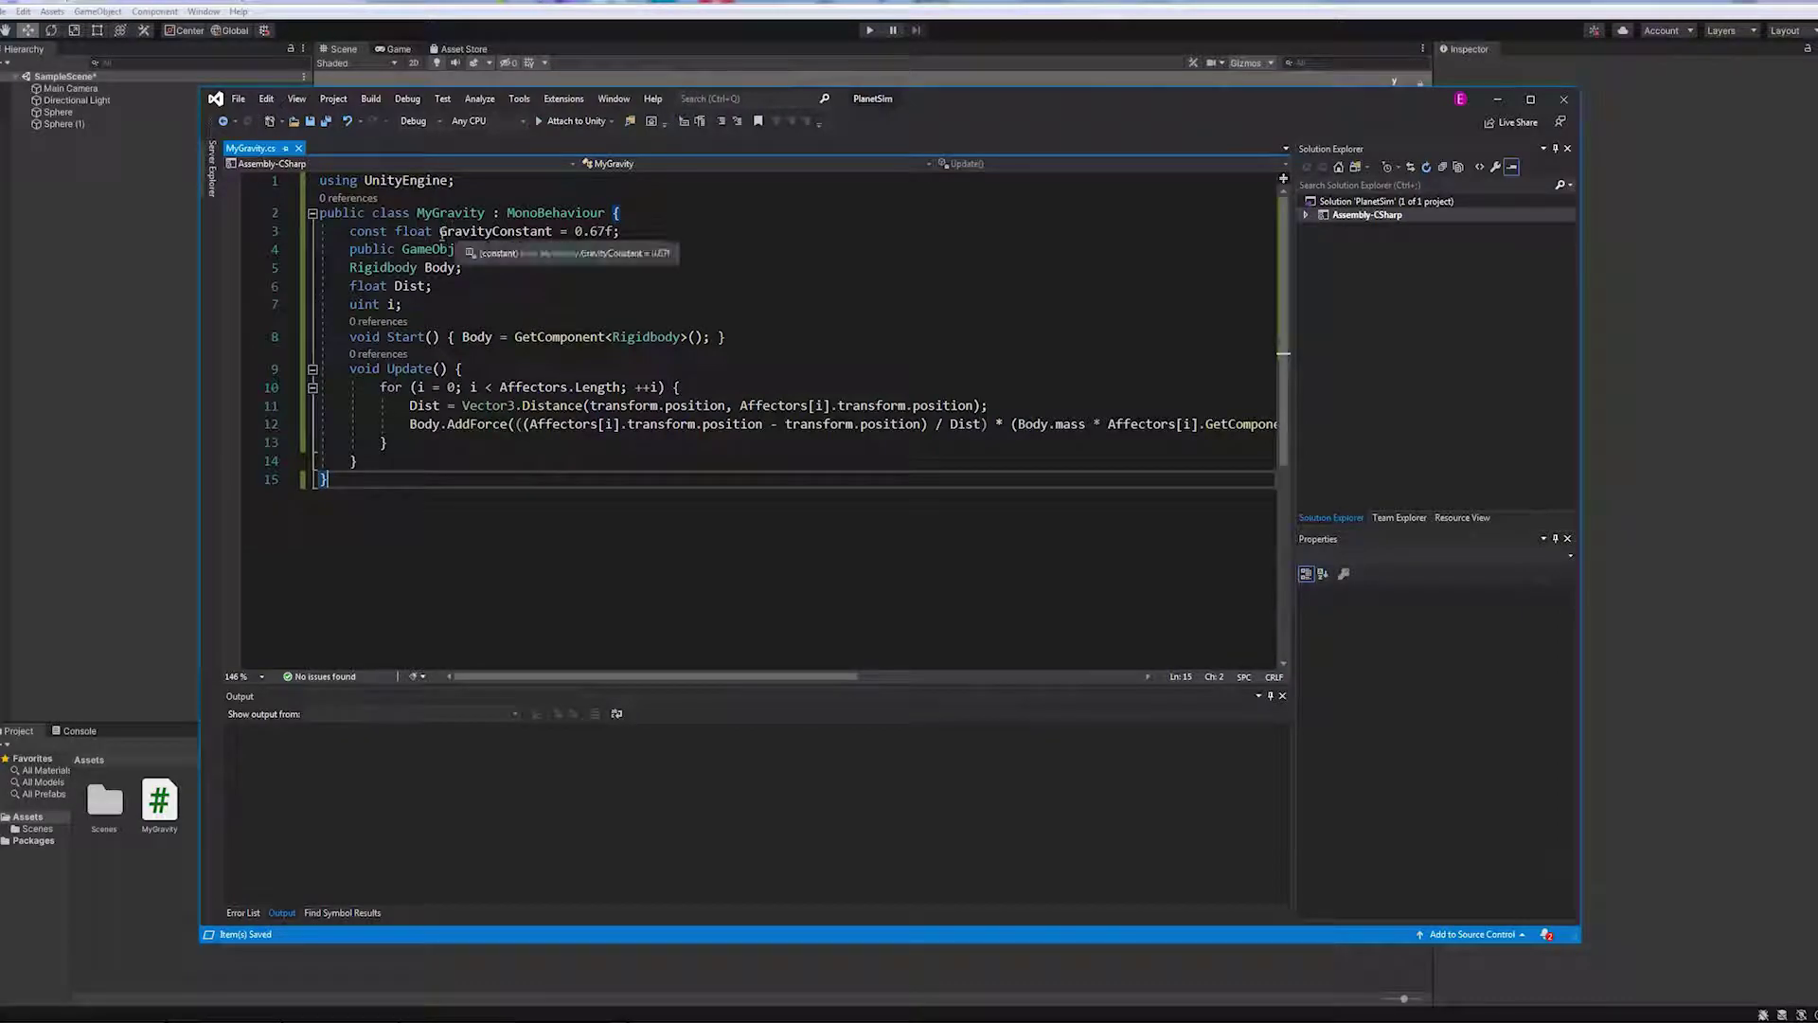
Change GravityConstant from 0.67f to 0.067f, save MyGravity.cs, and return to Unity.
drag(349, 231, 587, 234)
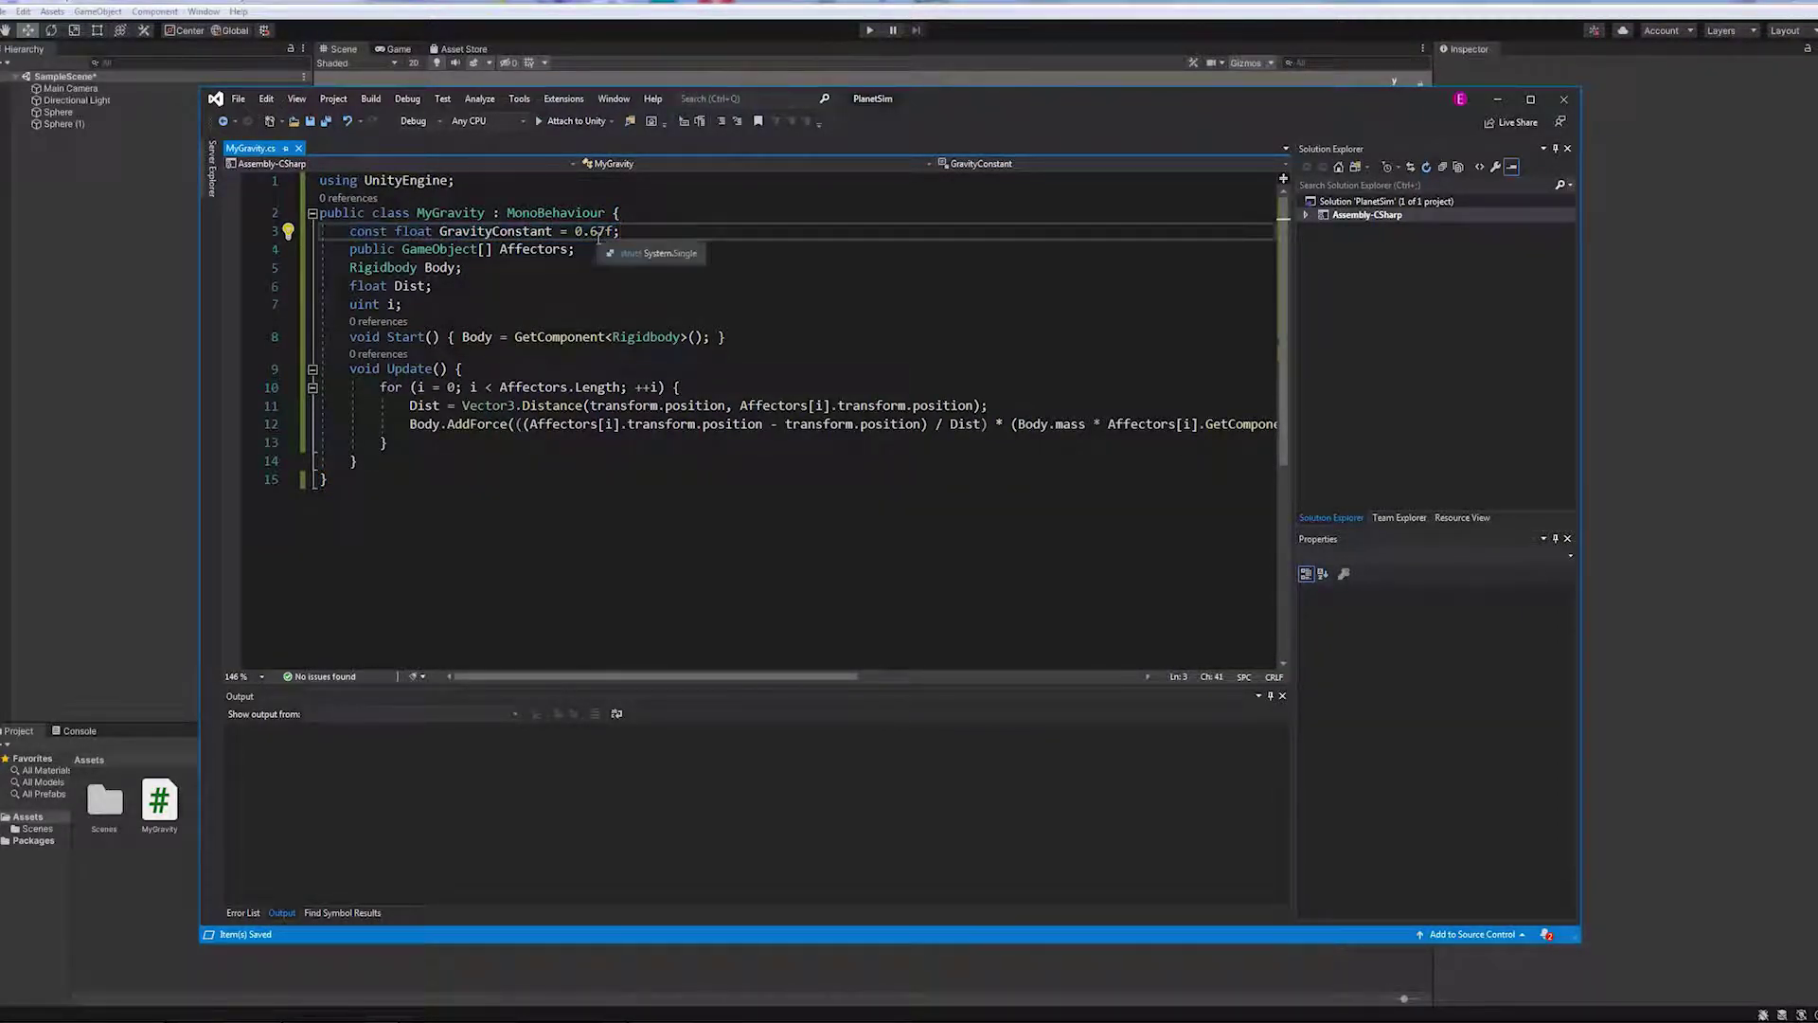
click(598, 233)
text(0)
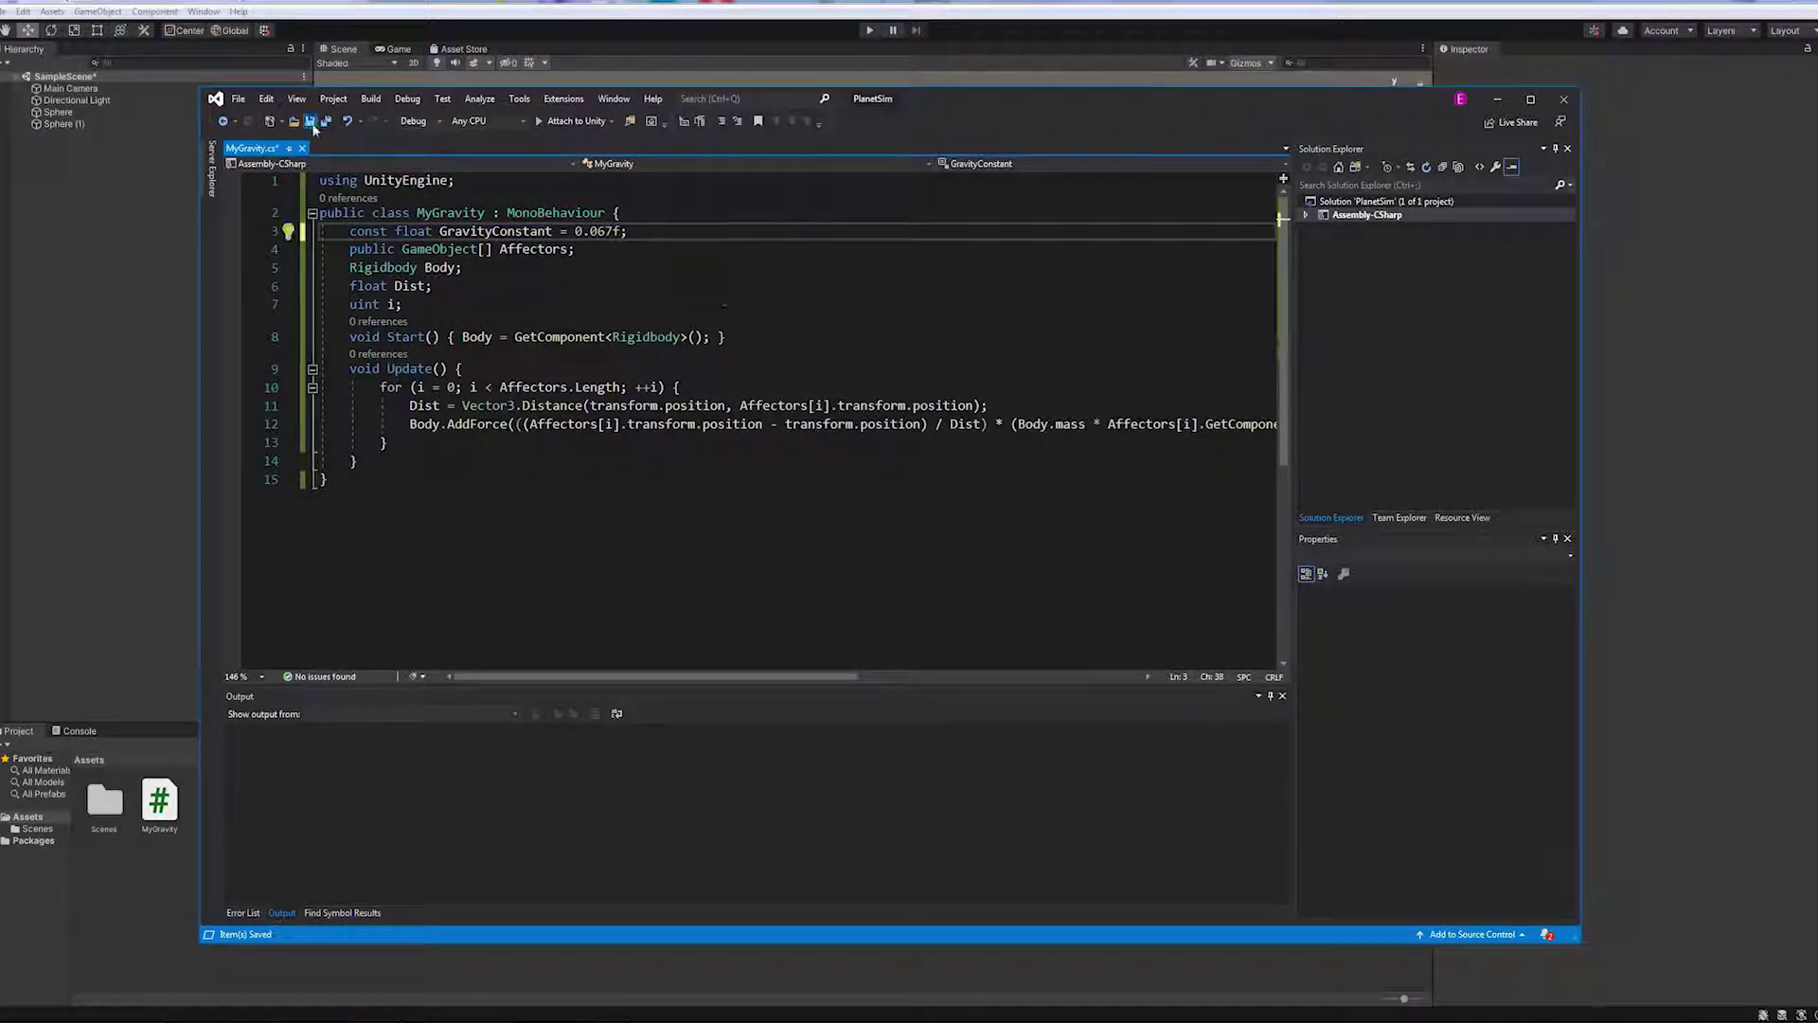
click(372, 82)
key(ctrl+p)
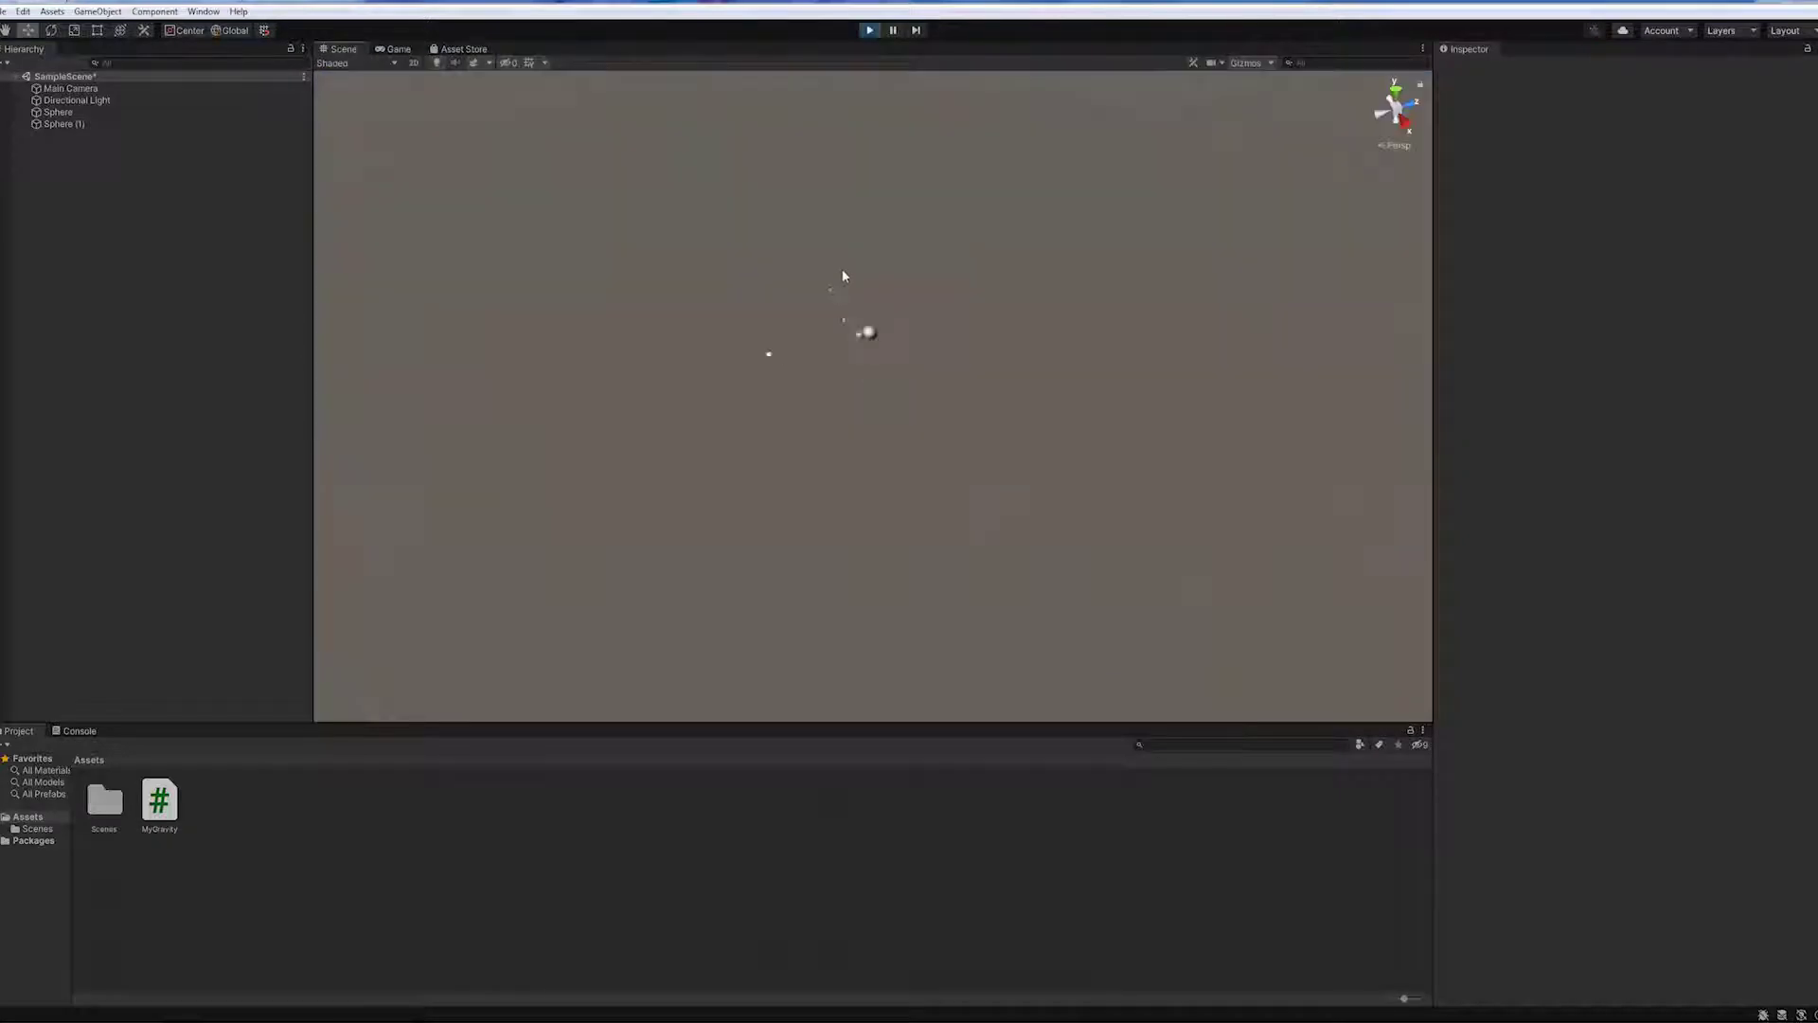
Select Sphere (1) and the large sphere in turn while they move in play mode.
click(881, 347)
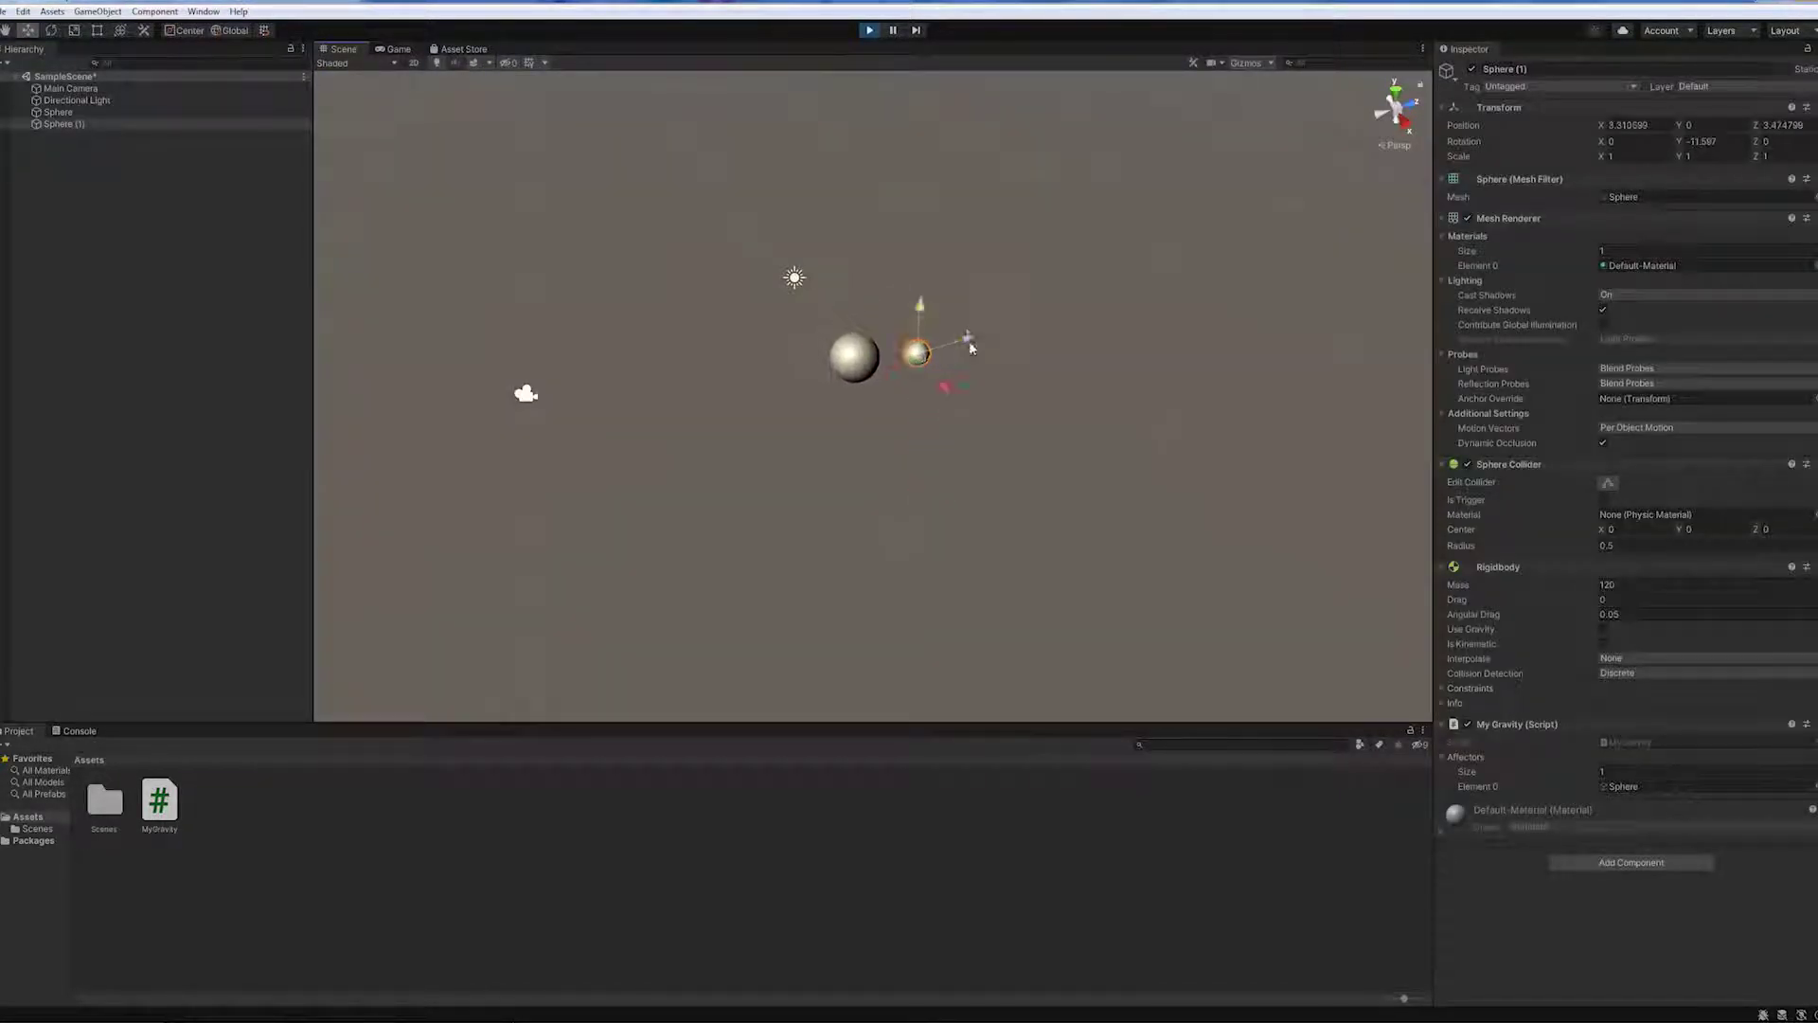
click(548, 519)
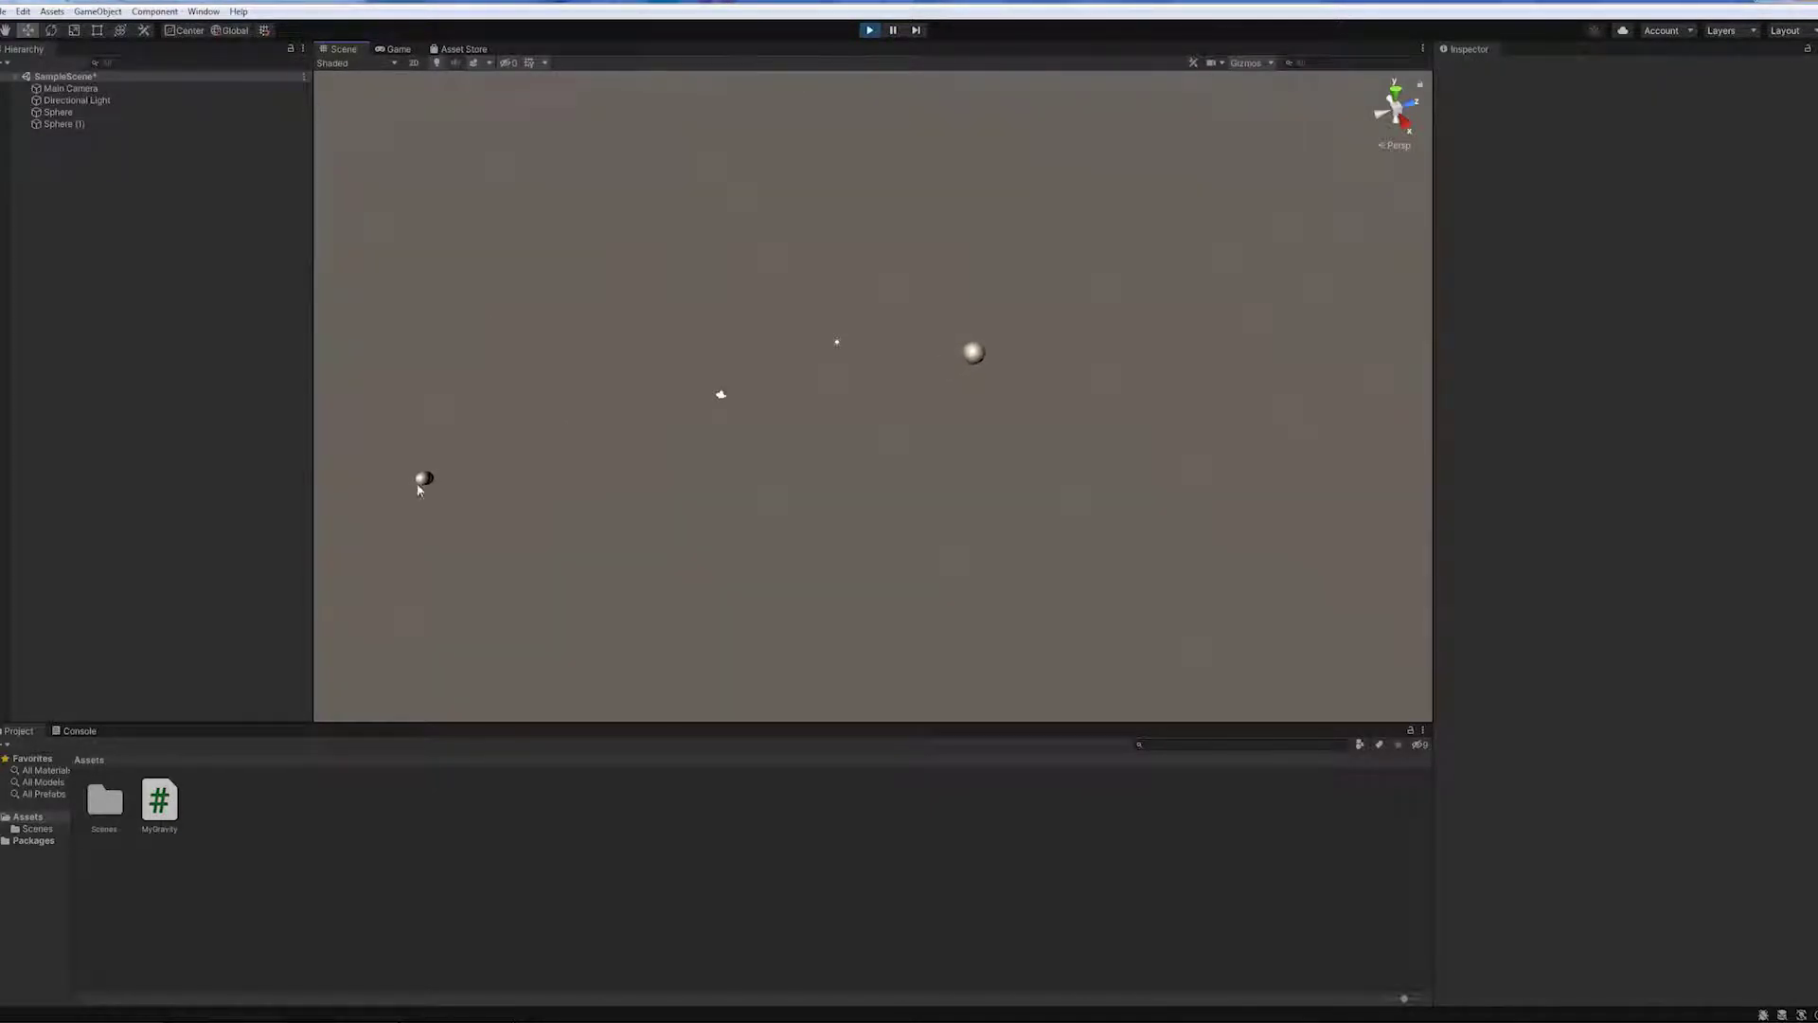
click(423, 480)
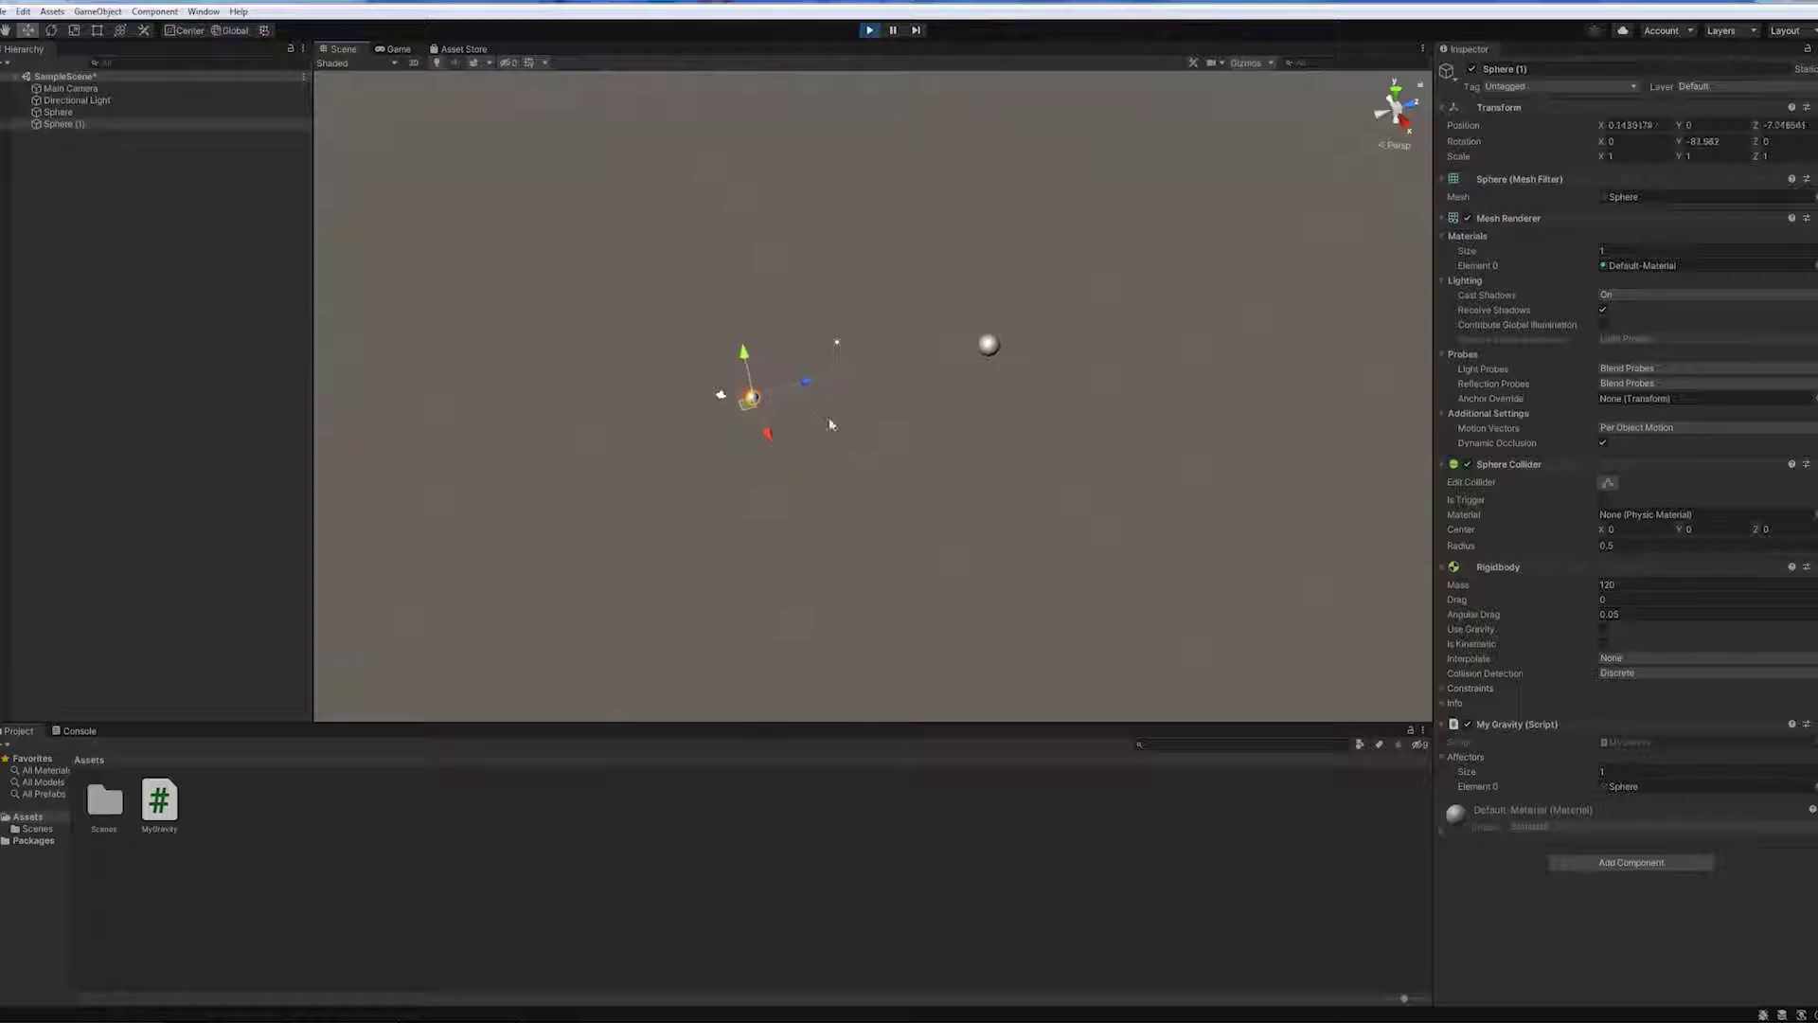
click(990, 348)
Maximize the Scene view, frame the orbiting sphere, nudge it left, then stop play mode.
key(shift+space)
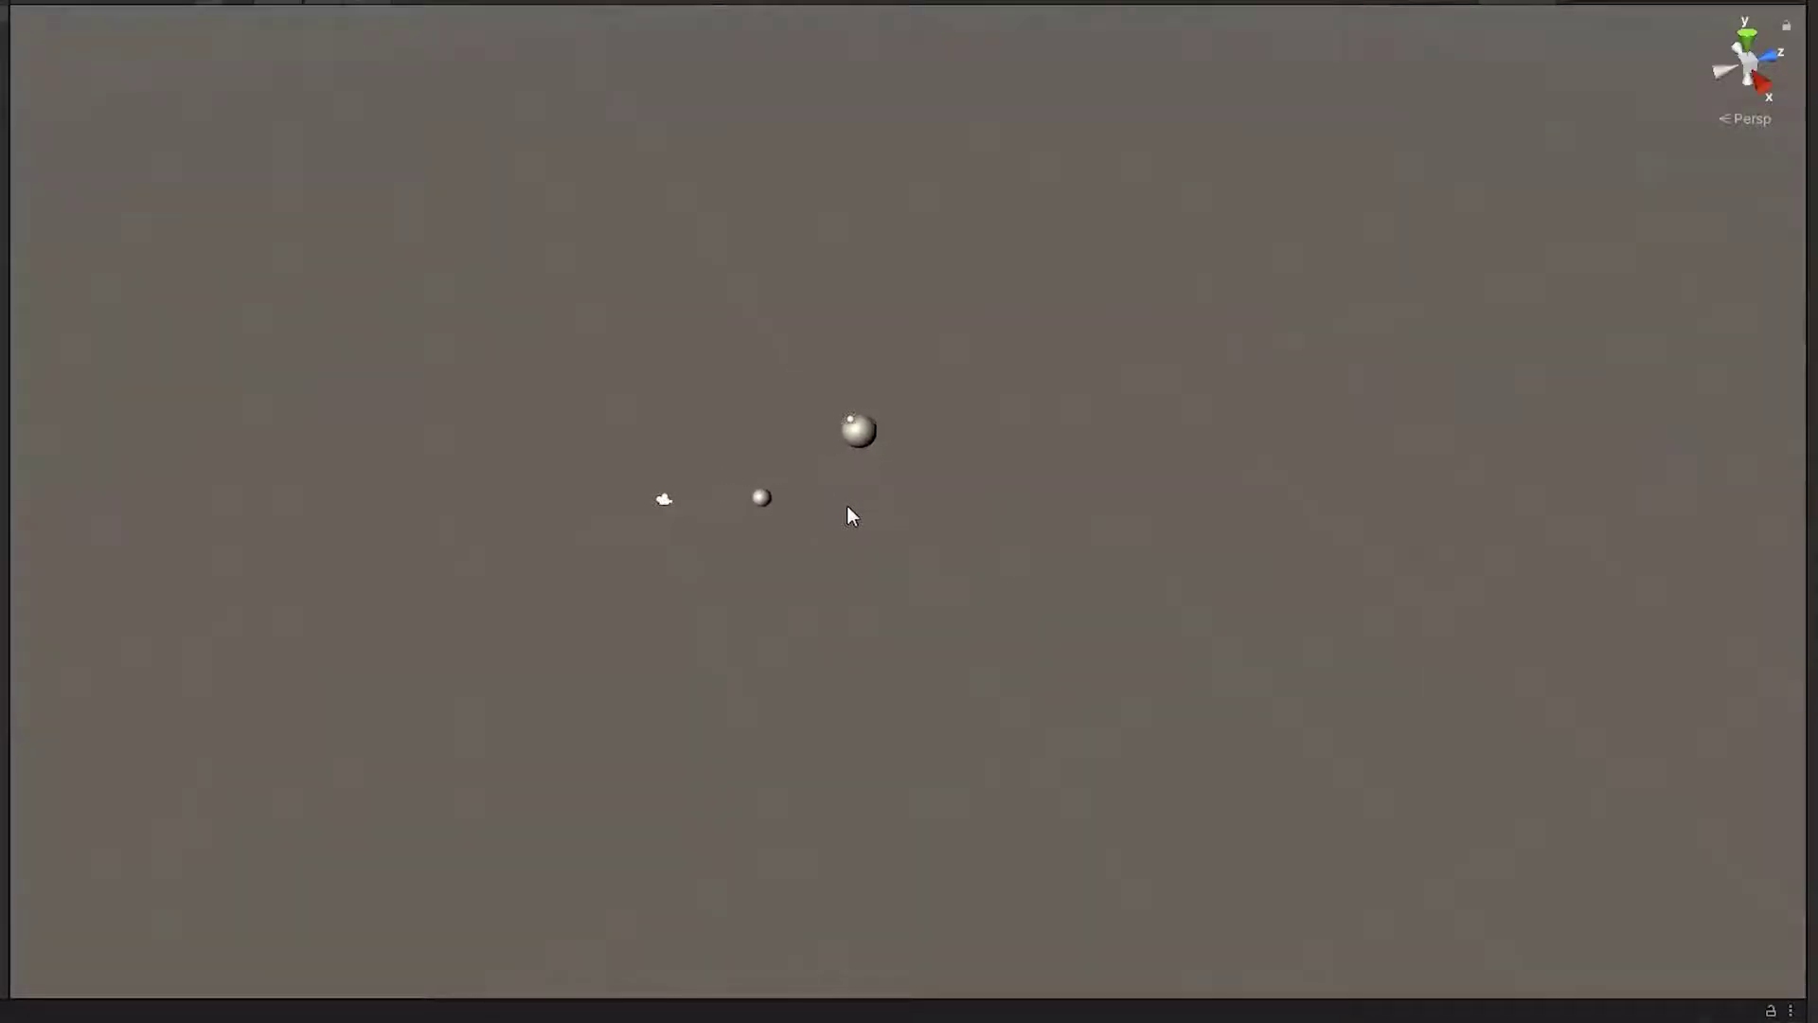
scroll(847, 504, up, 4)
middle_drag(883, 447, 1046, 656)
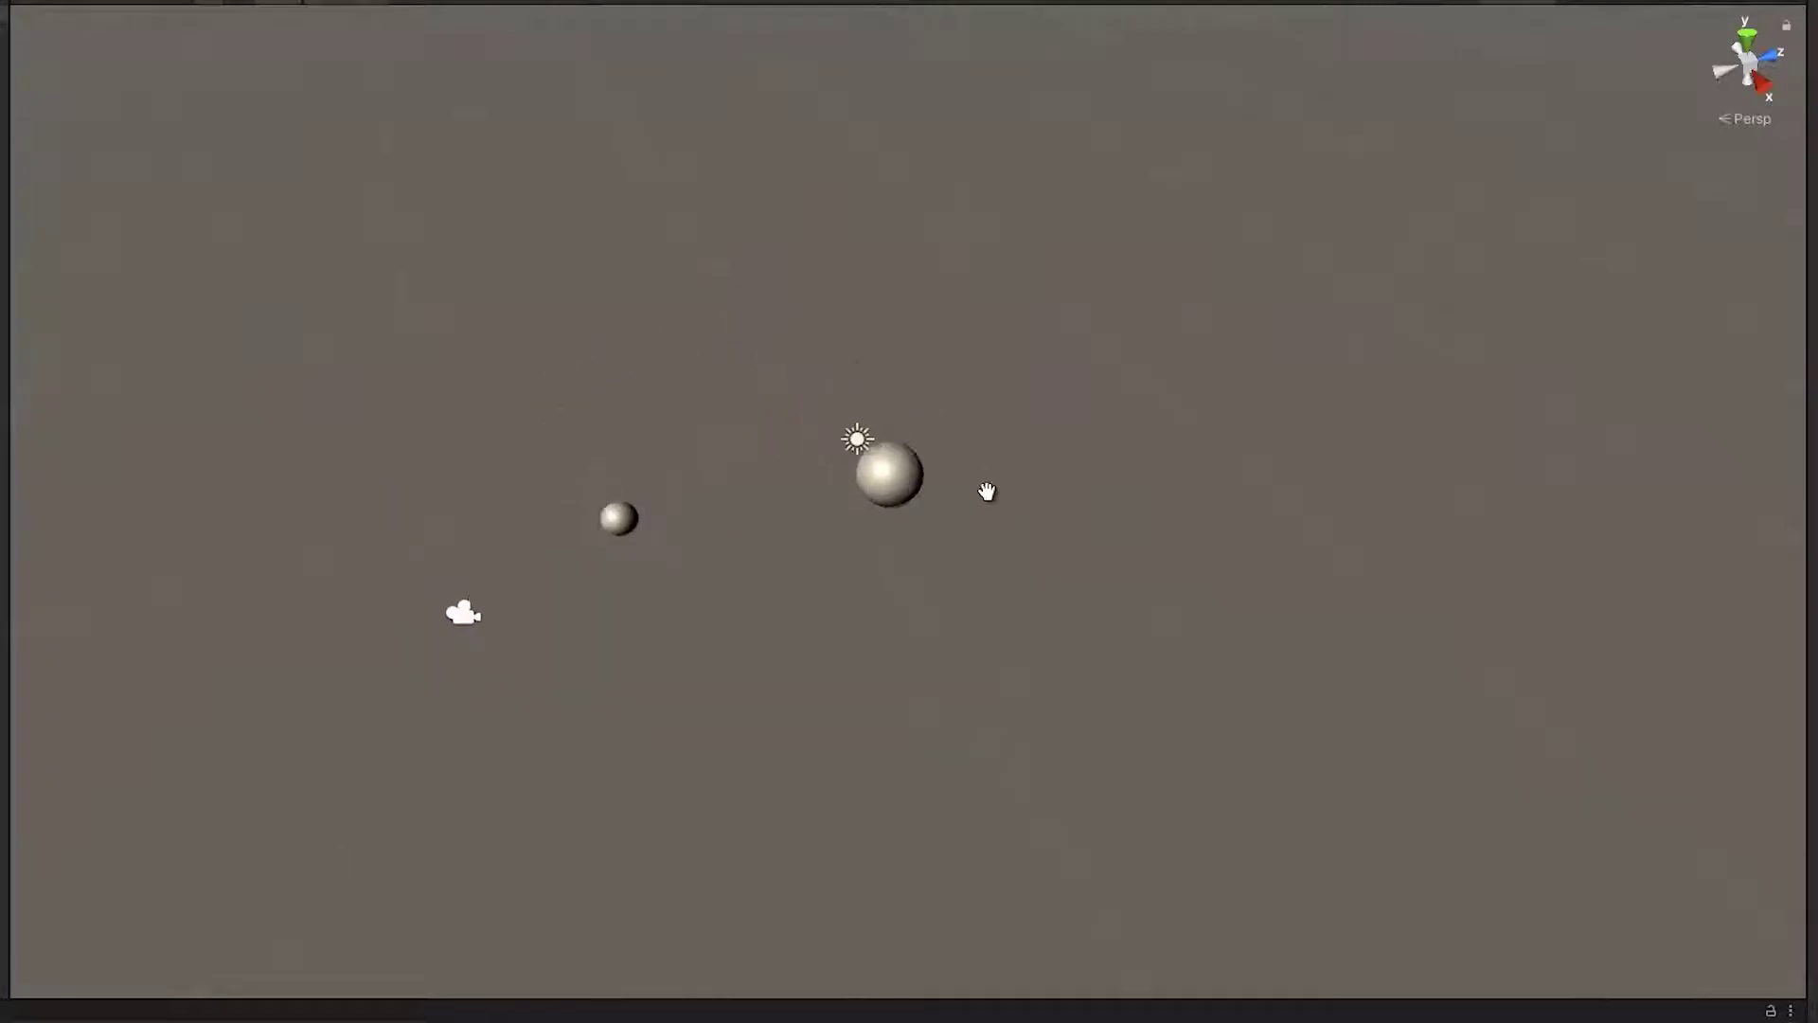
scroll(1052, 651, down, 2)
click(1042, 644)
key(shift+f)
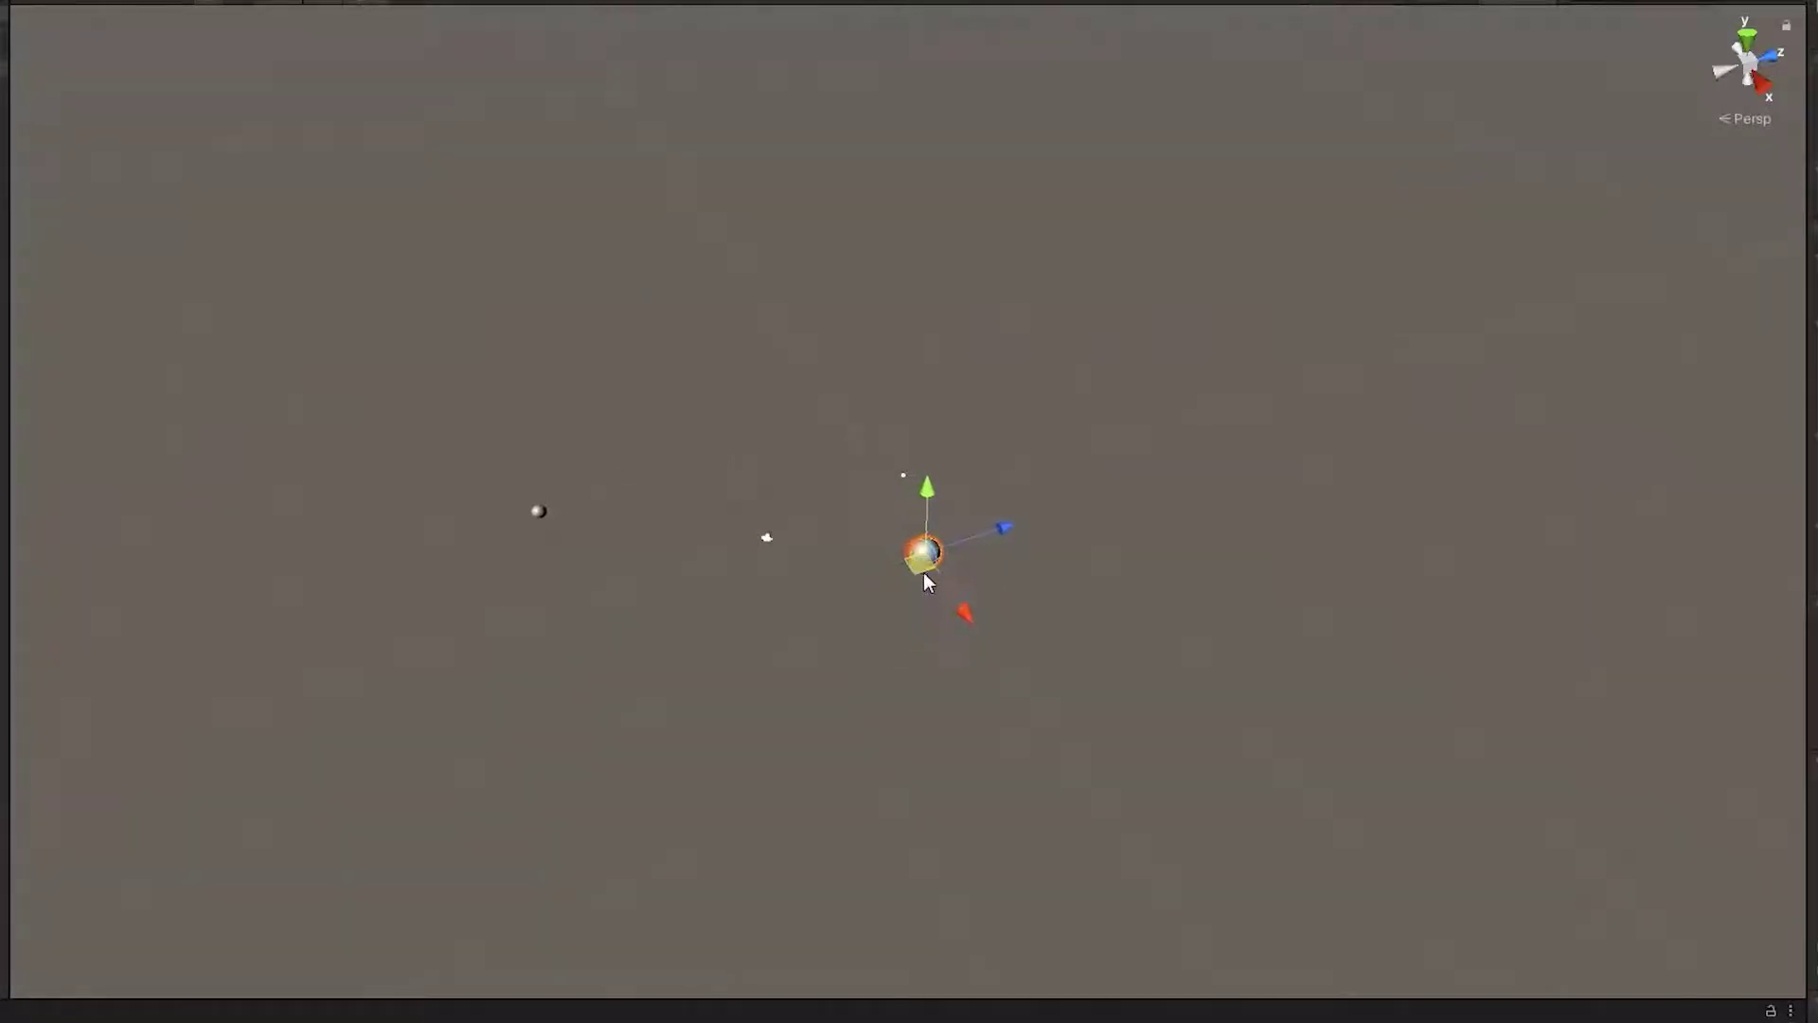
mouse_move(911, 568)
mouse_down()
mouse_move(556, 584)
mouse_move(852, 596)
mouse_up()
click(873, 631)
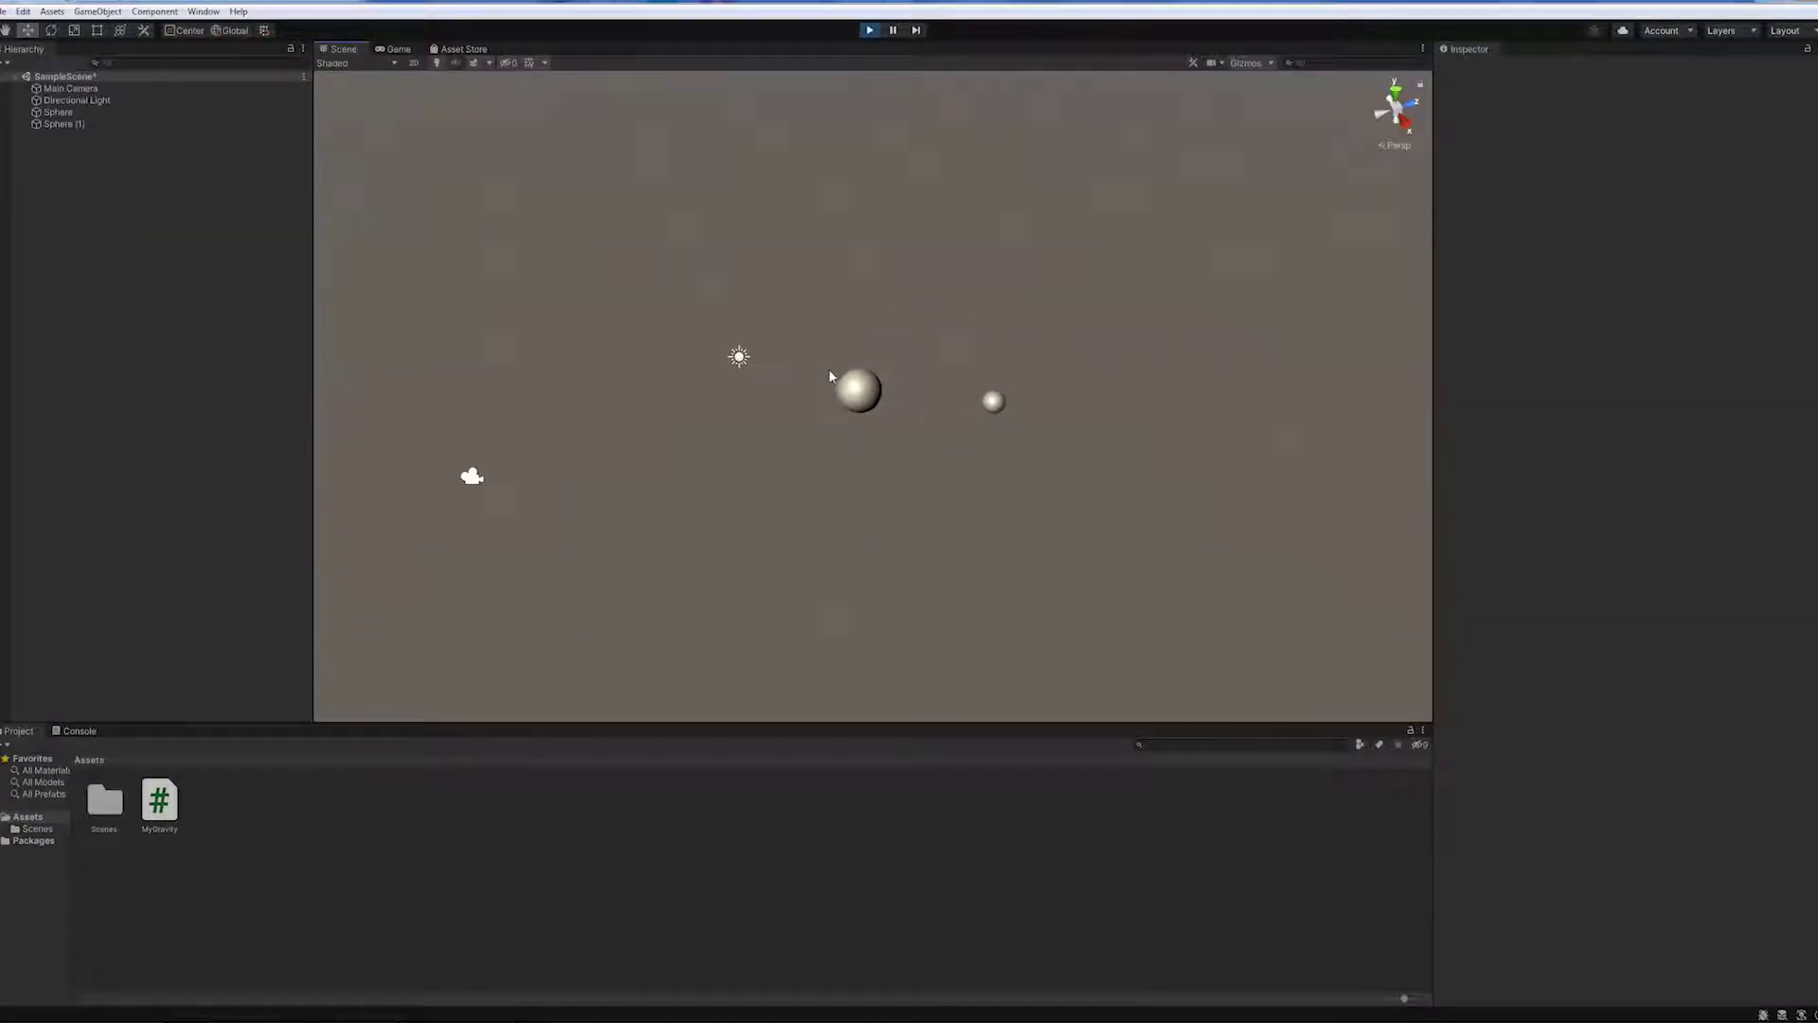
click(869, 29)
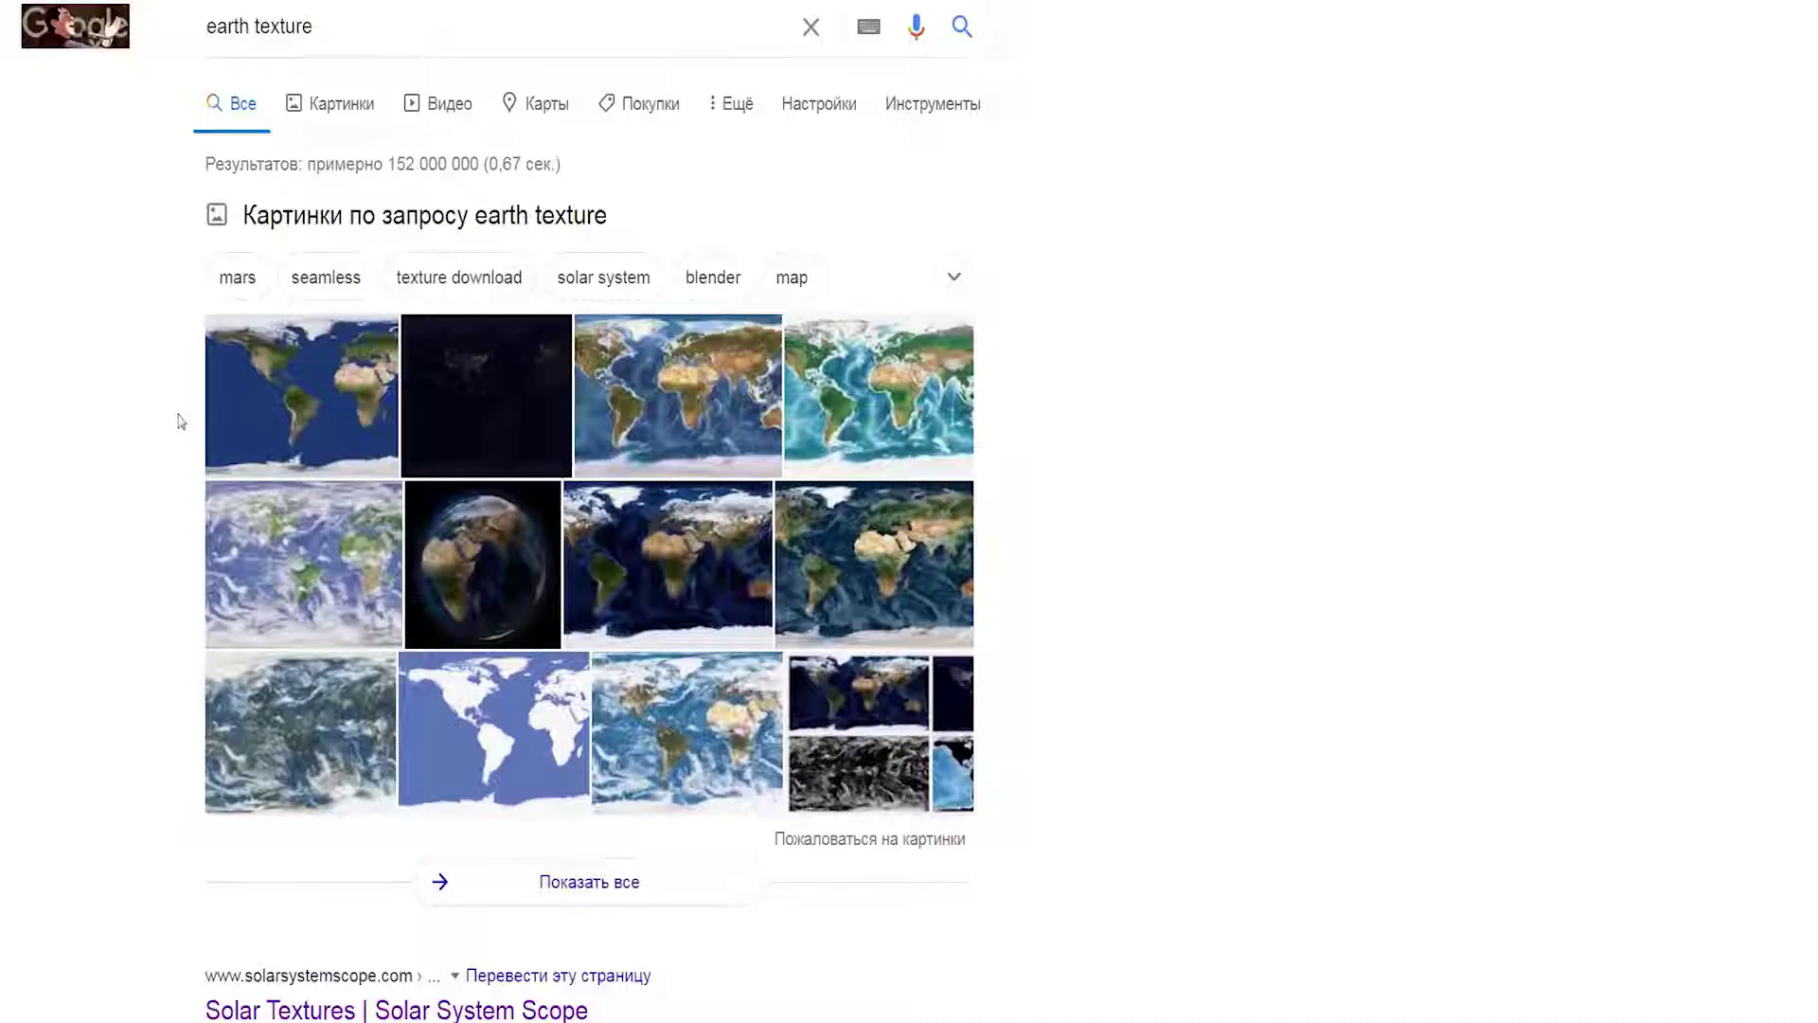
Find the Solar Textures | Solar System Scope result among the 'earth texture' results and open it.
scroll(218, 412, down, 7)
scroll(210, 423, up, 3)
scroll(209, 423, down, 1)
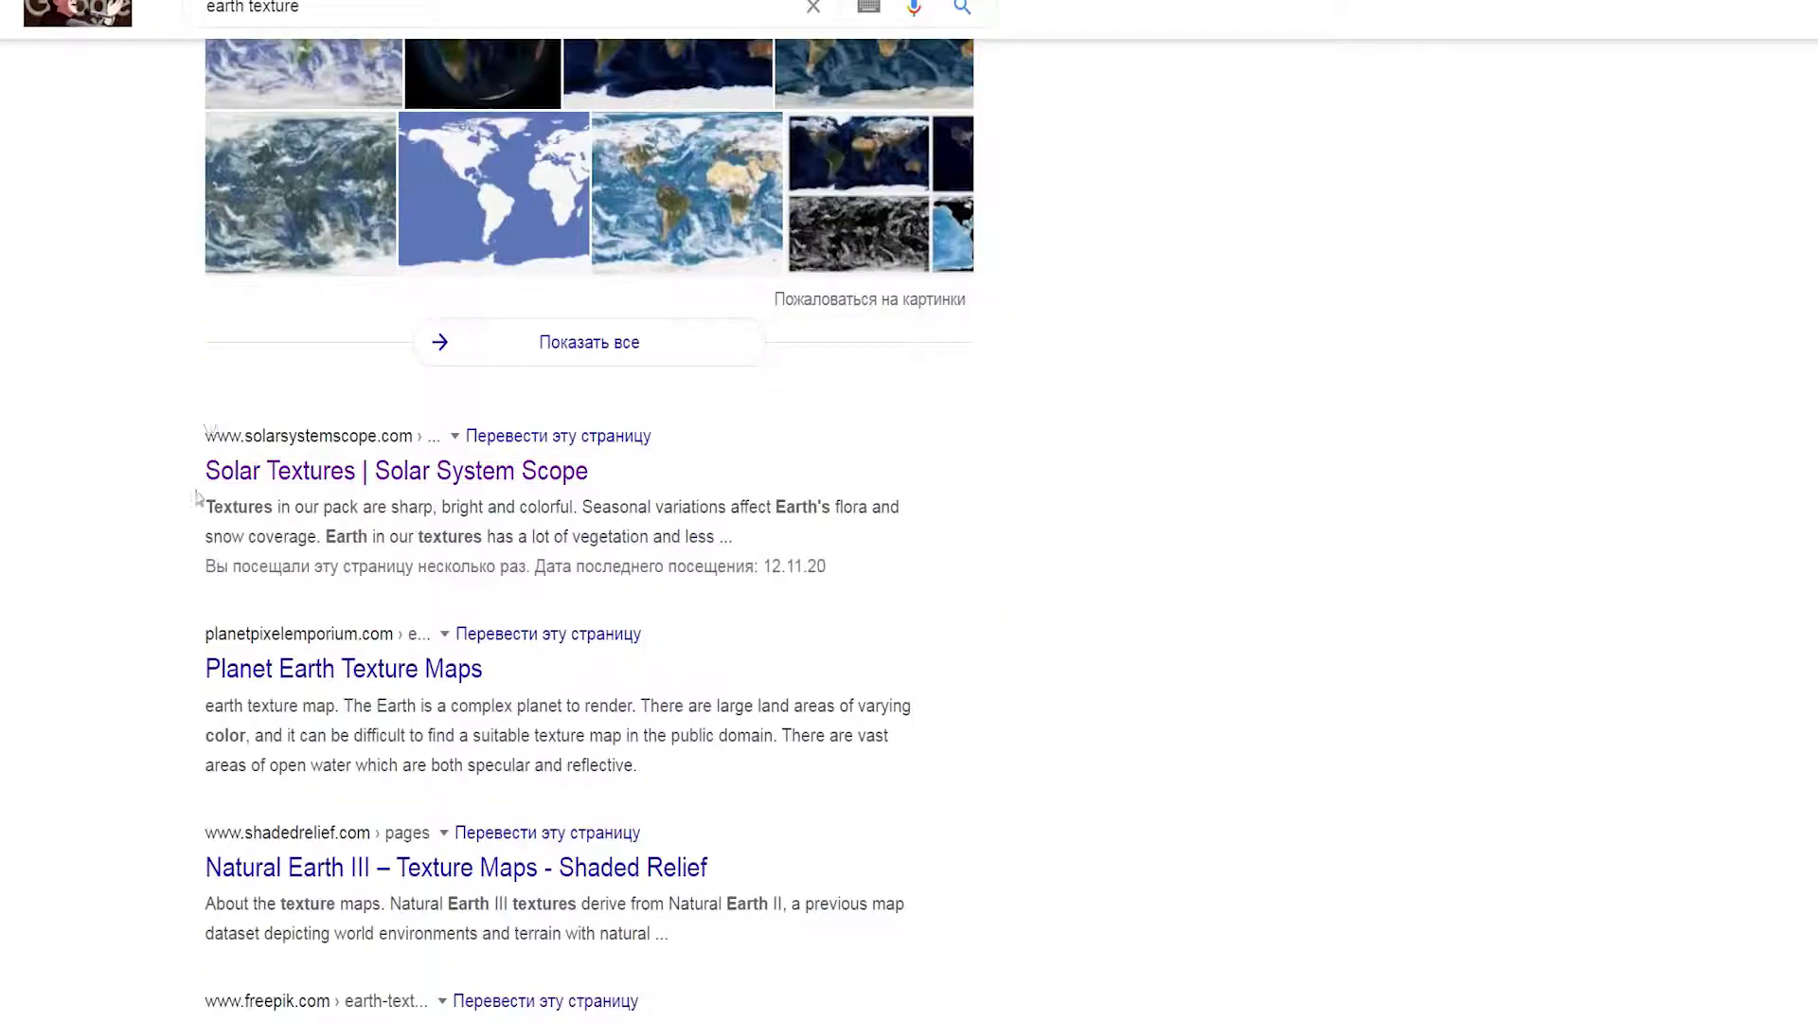
drag(189, 447, 387, 443)
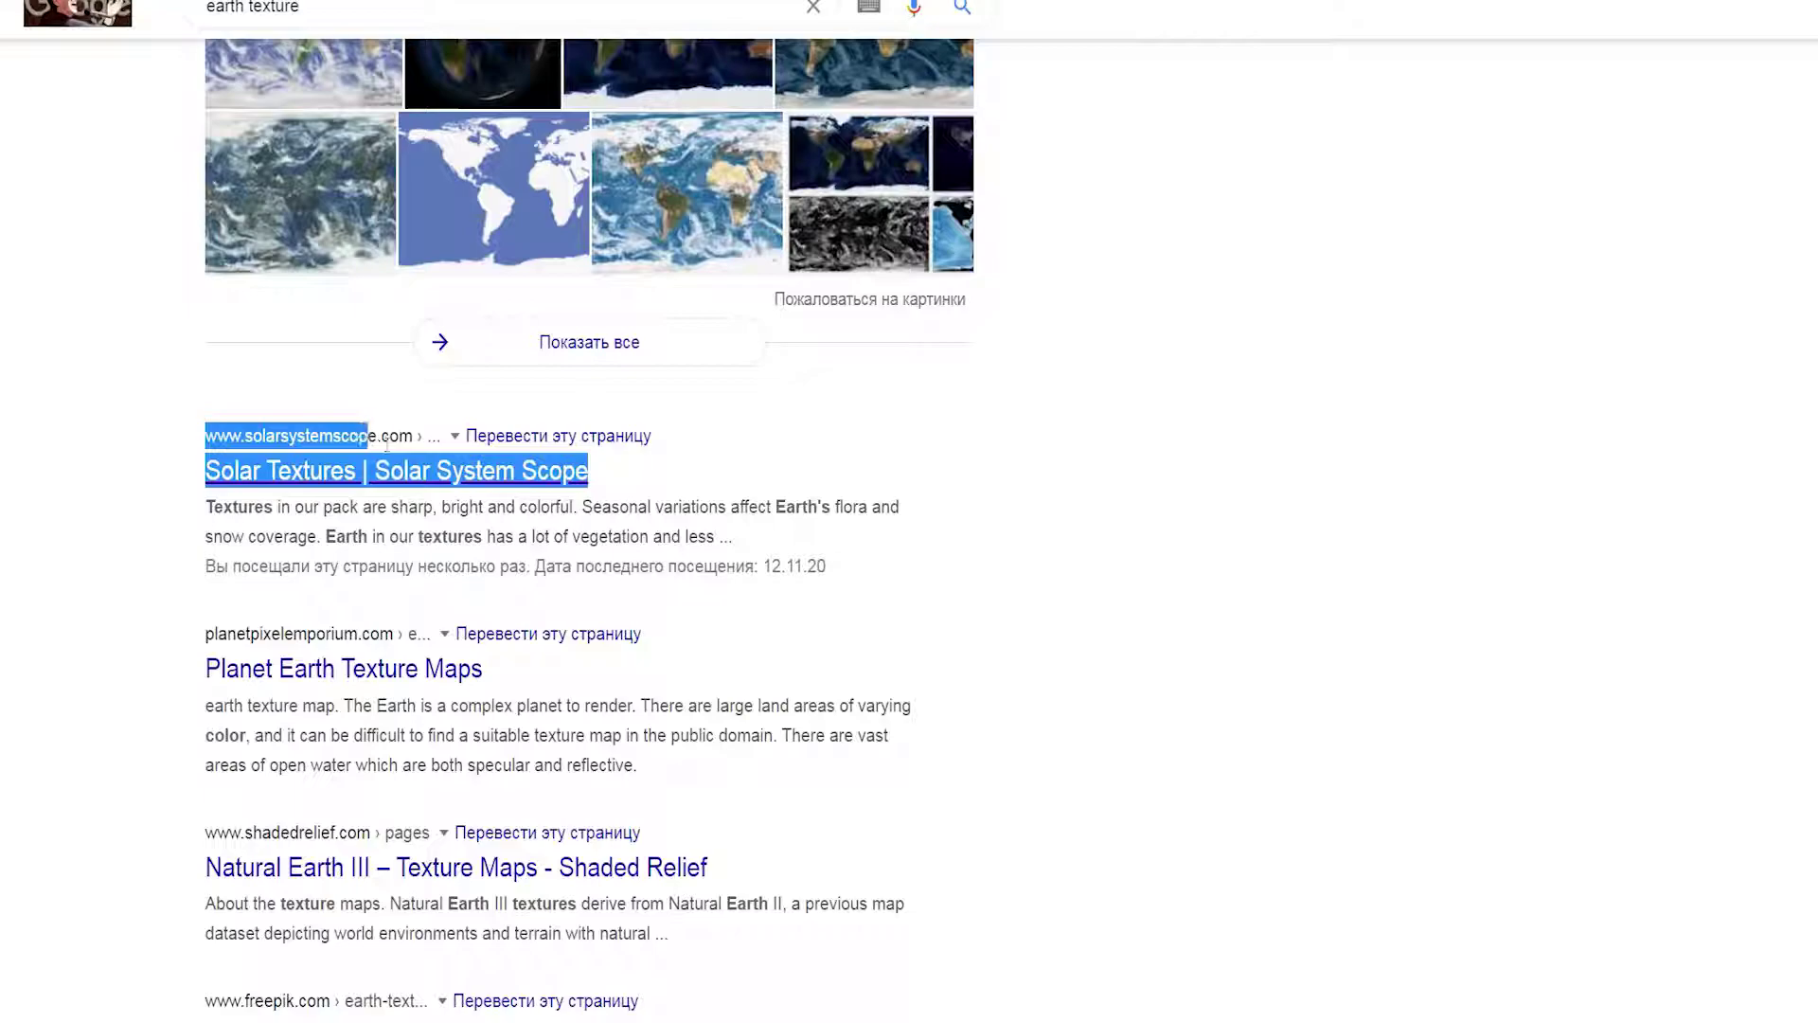
click(97, 455)
scroll(99, 455, up, 6)
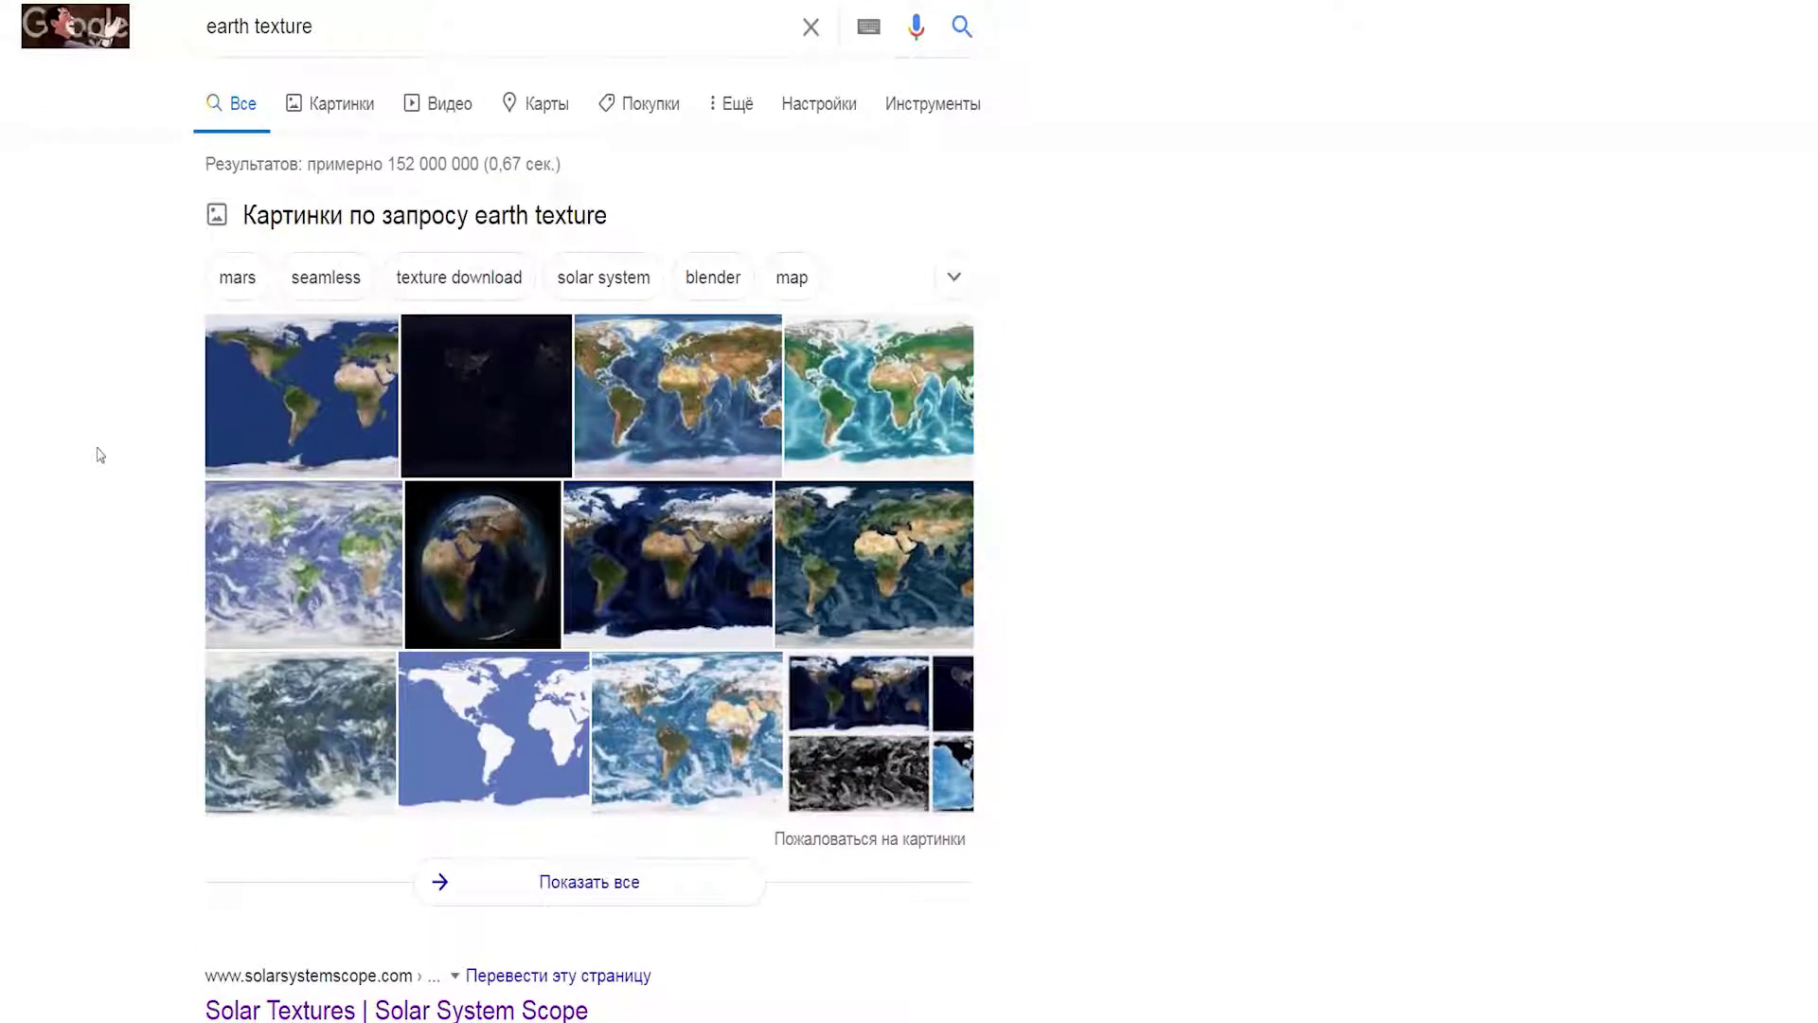
scroll(98, 456, down, 1)
scroll(97, 456, down, 6)
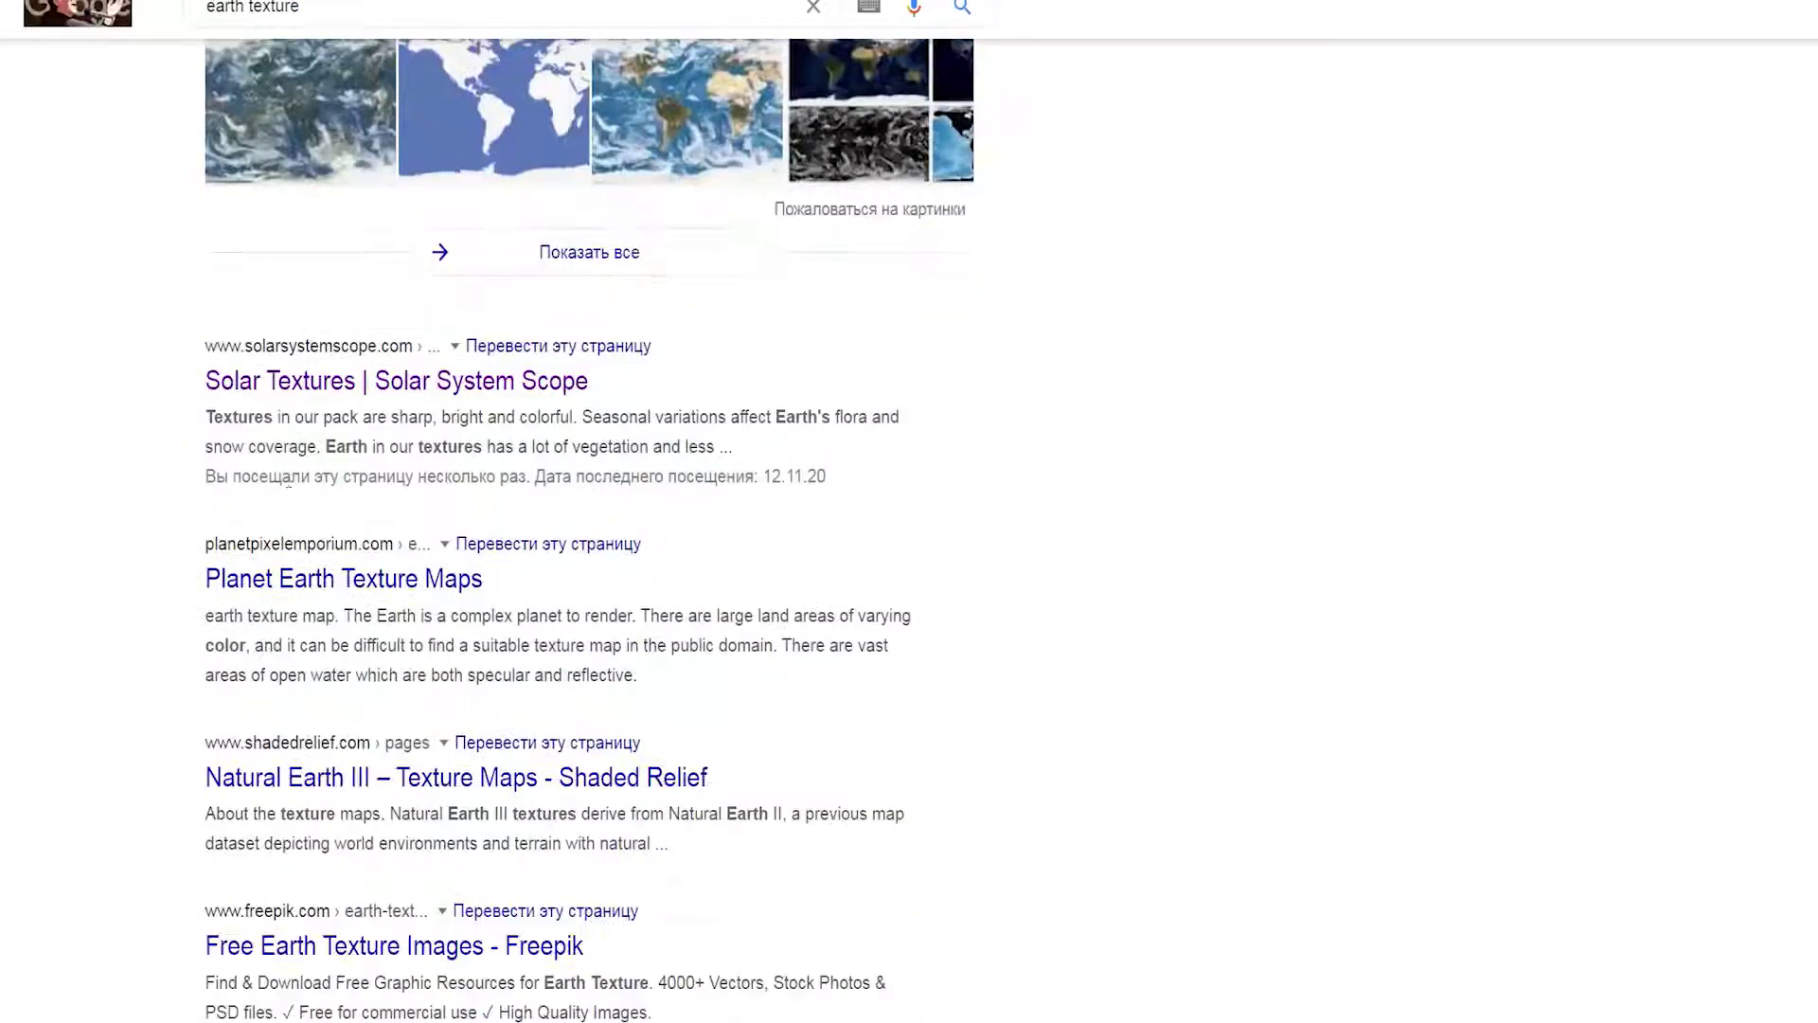
click(212, 396)
Scroll through the Solar System Scope page to the texture download sections.
scroll(768, 574, down, 4)
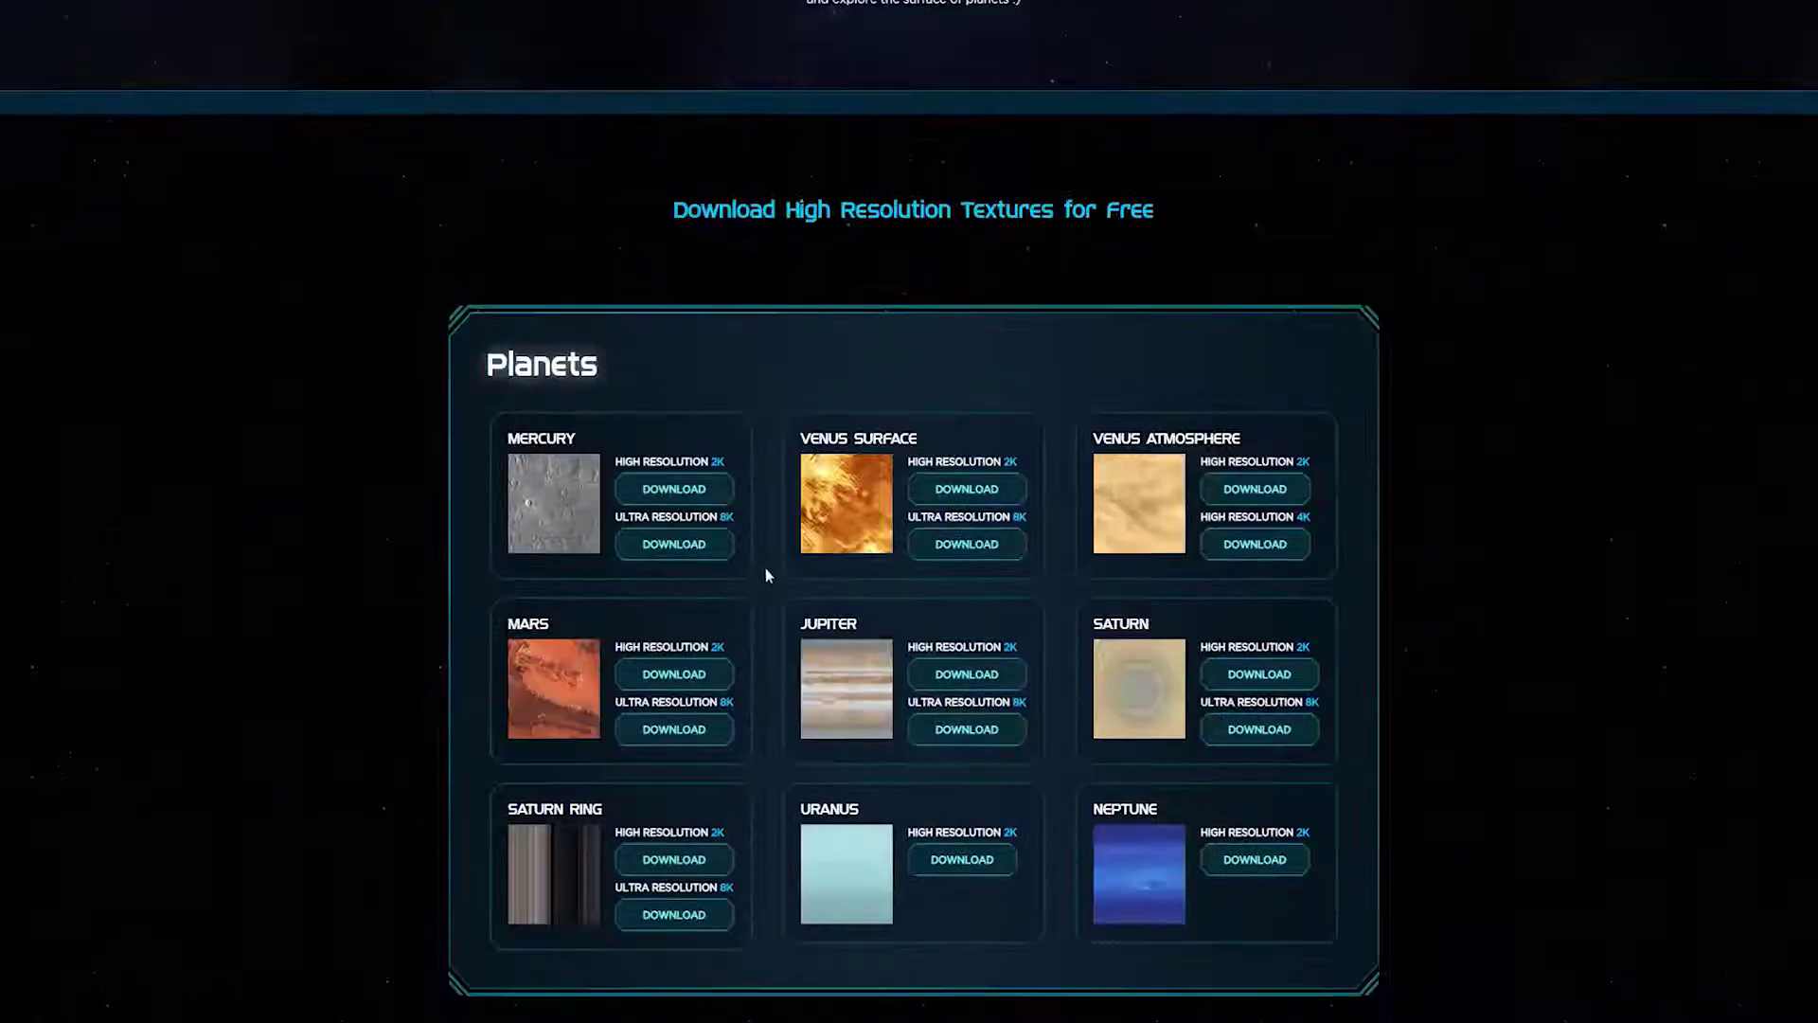
scroll(796, 592, down, 8)
scroll(810, 602, down, 8)
scroll(813, 602, up, 15)
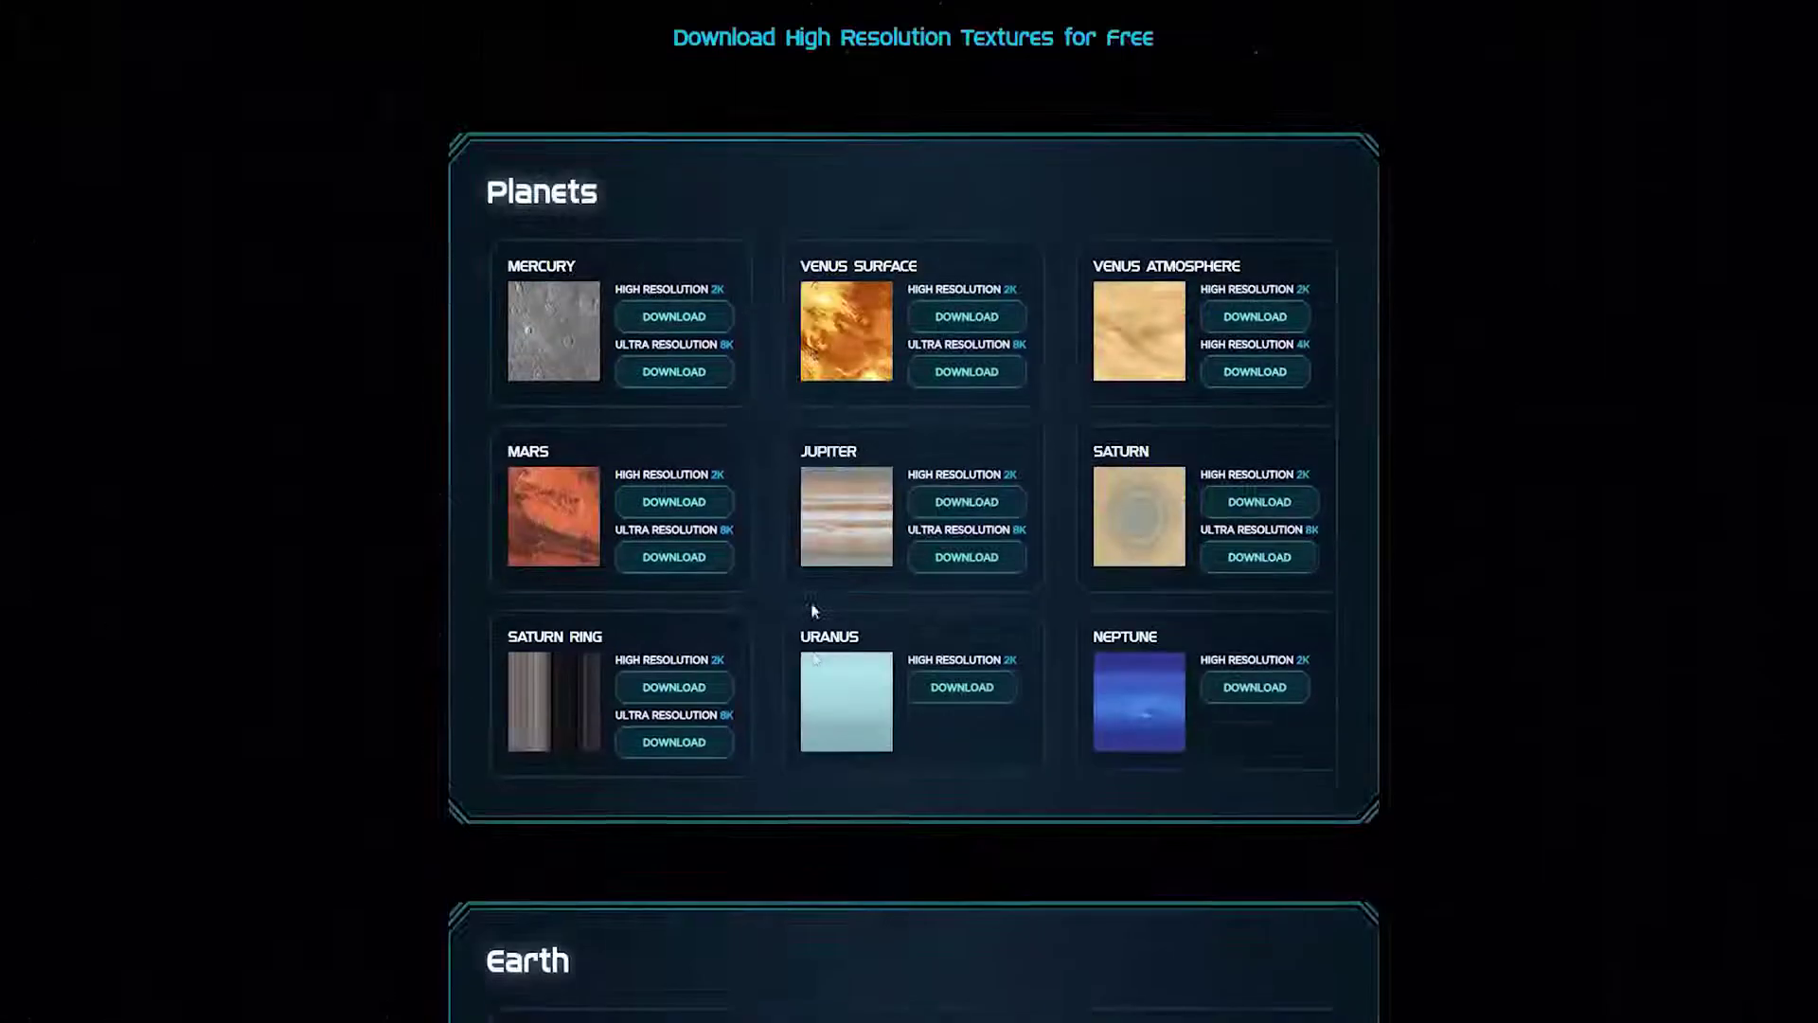
scroll(771, 345, up, 6)
scroll(1128, 609, down, 10)
scroll(1096, 347, up, 4)
scroll(1077, 337, down, 4)
scroll(1077, 337, down, 6)
scroll(1077, 338, down, 2)
scroll(852, 379, up, 3)
Highlight the Earth and the Sun, Moon and Stars section headings.
double_click(527, 185)
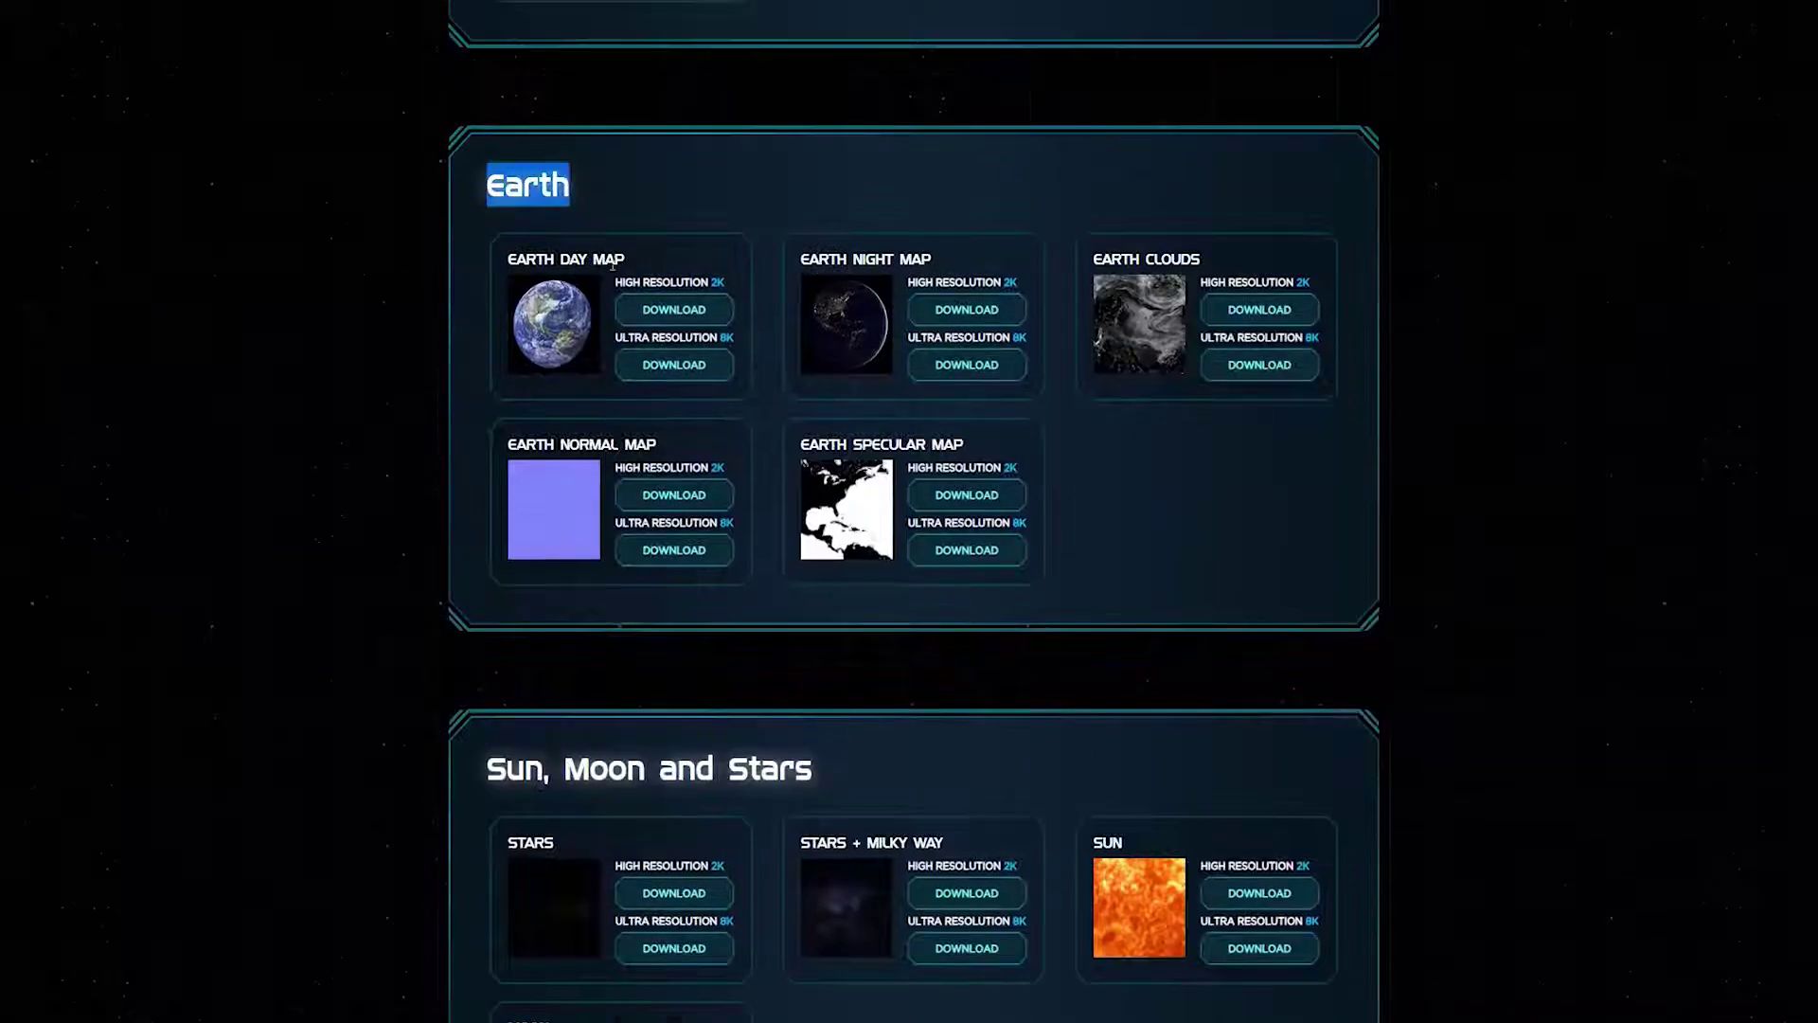
triple_click(860, 757)
scroll(843, 663, down, 3)
click(828, 558)
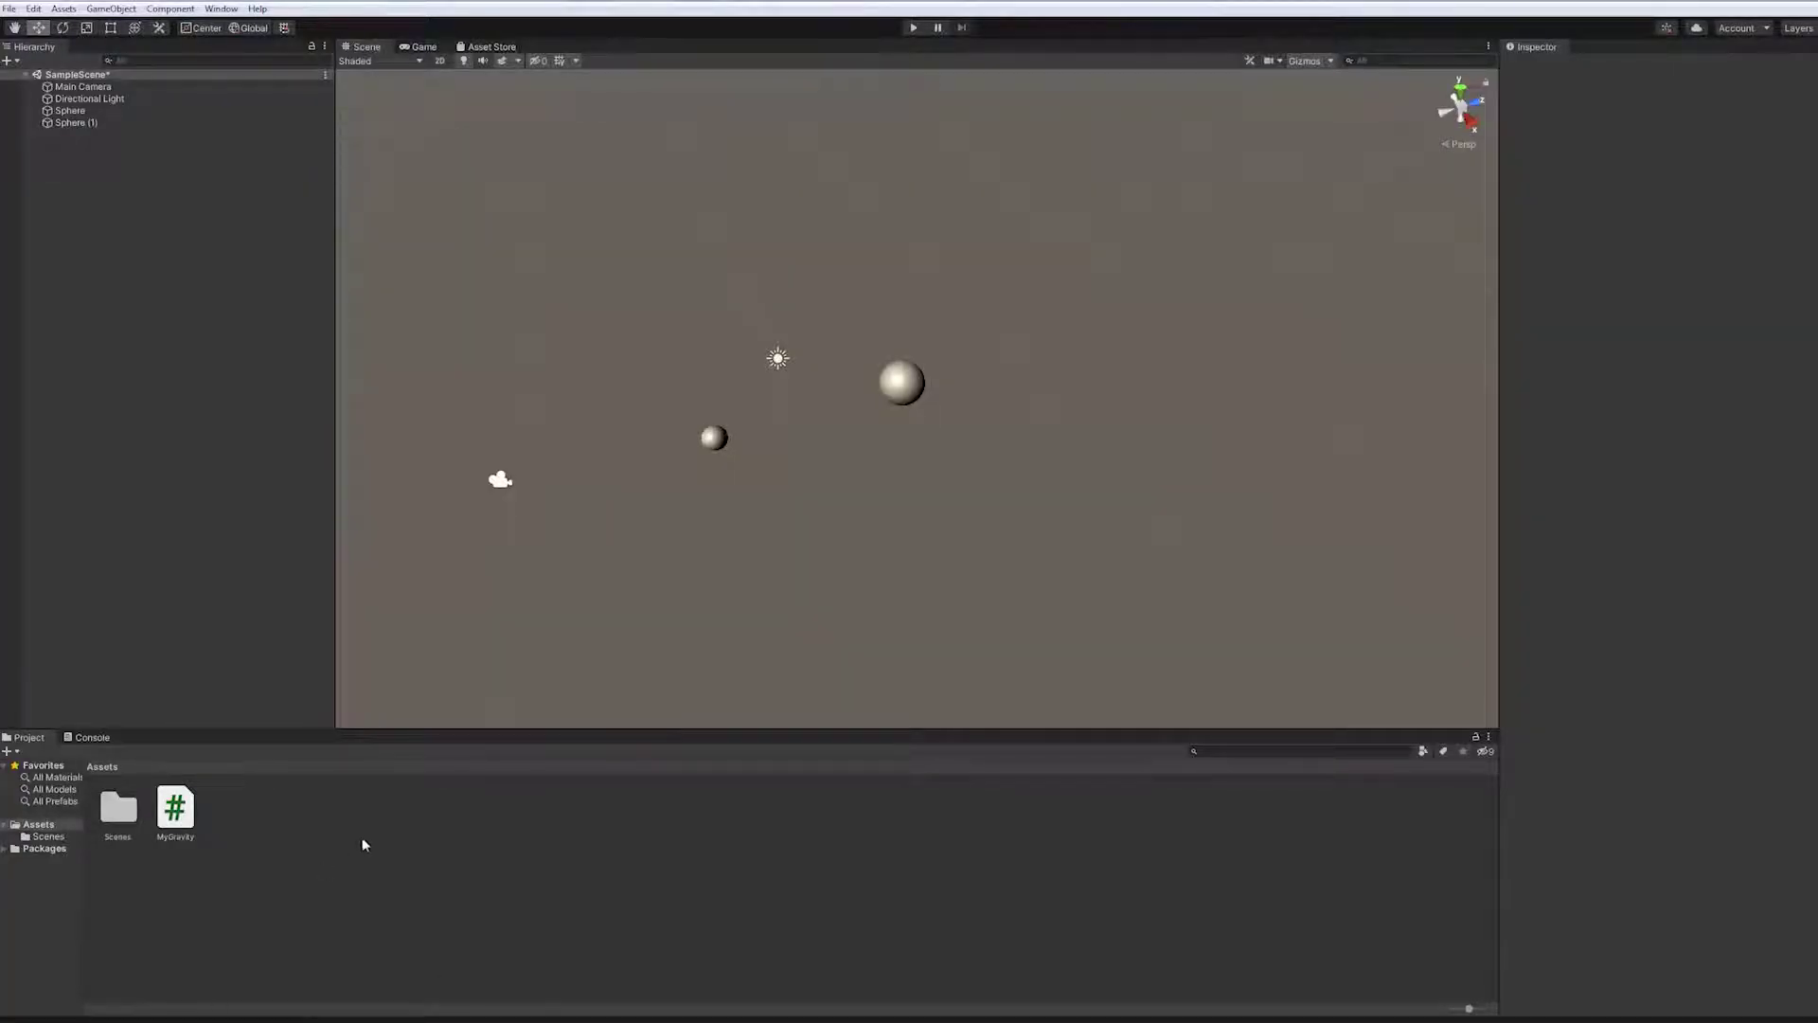
Create Materials and Textures folders under Assets.
right_click(363, 844)
mouse_move(465, 430)
click(615, 433)
text(Material)
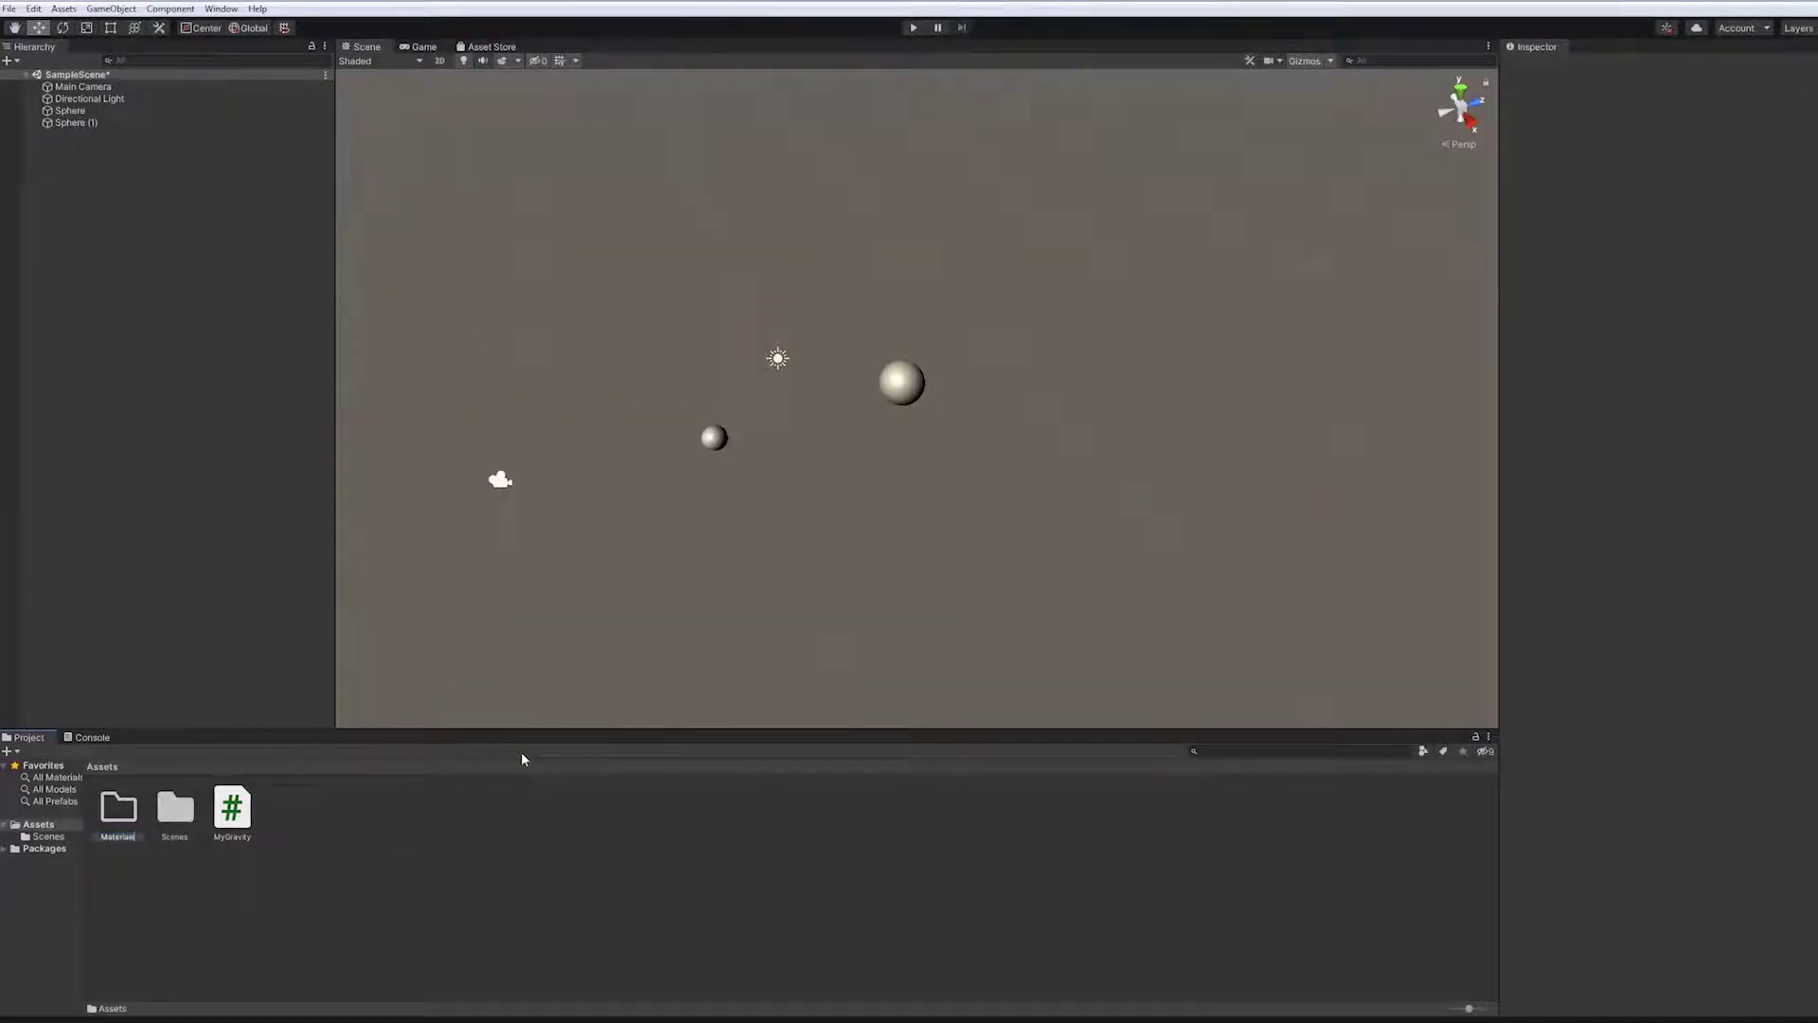
text(s)
right_click(331, 839)
click(616, 421)
text(Textures)
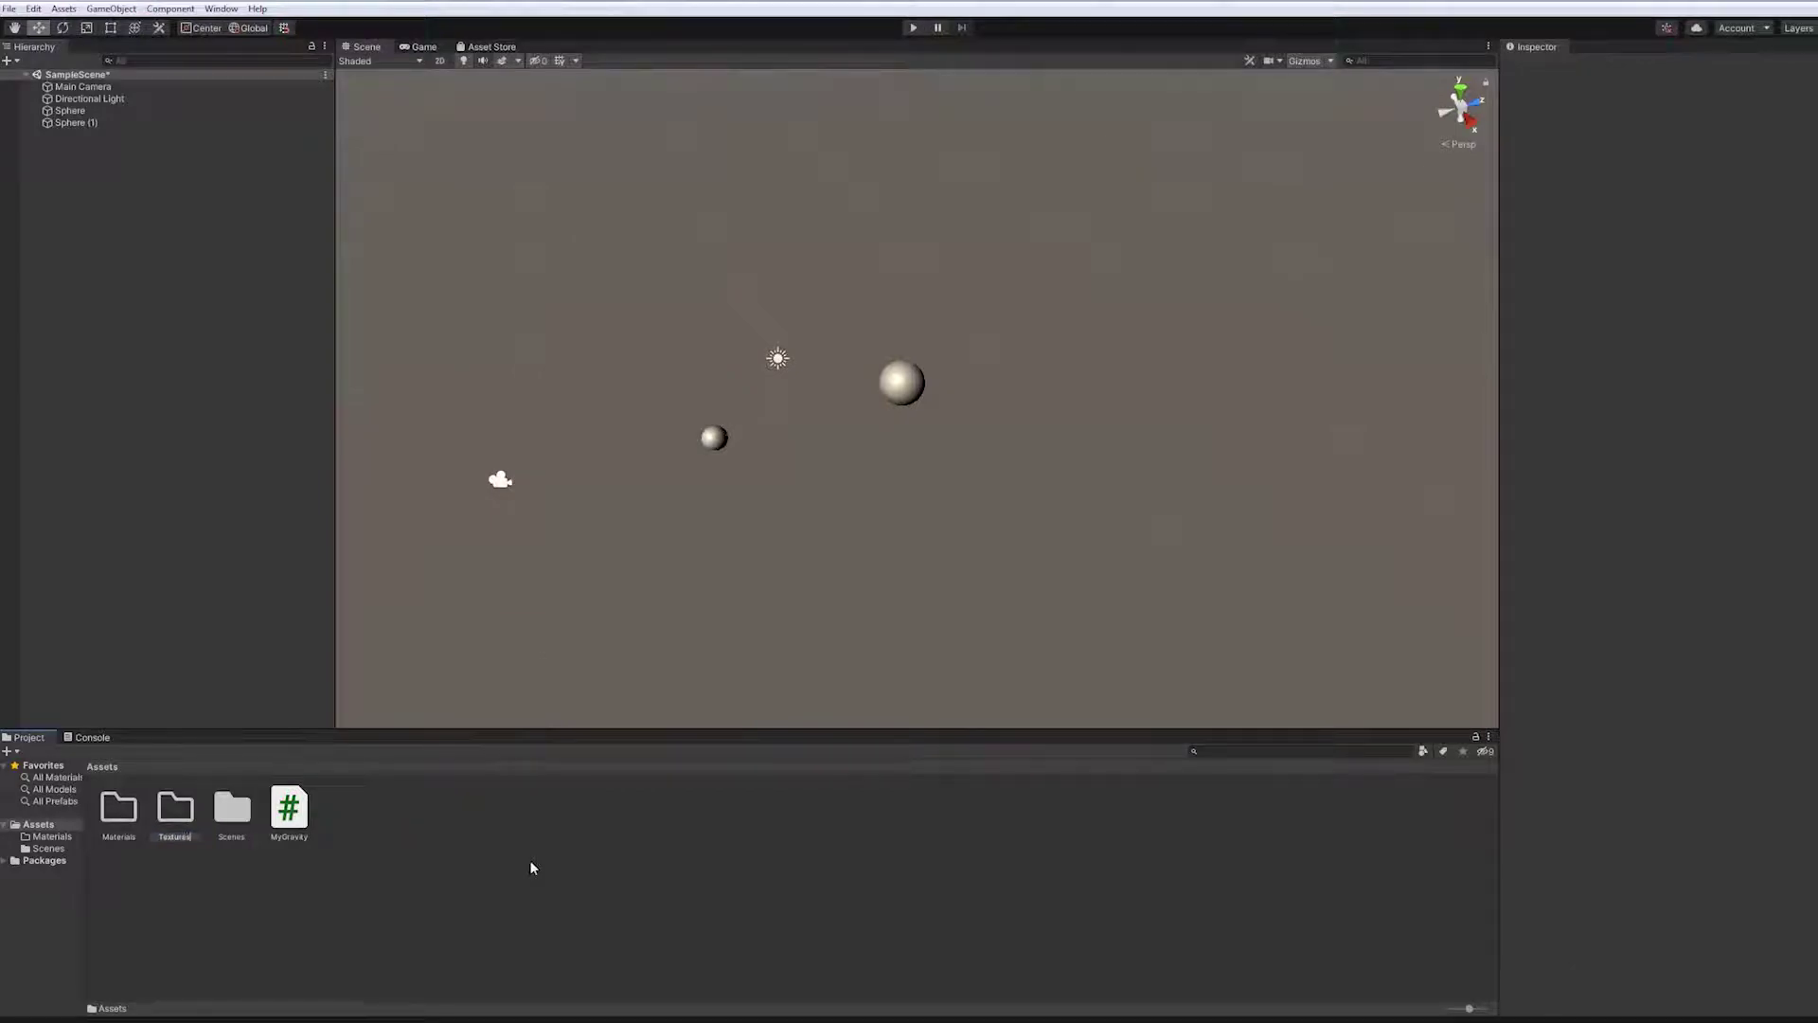
key(Return)
Import the sun and earth images into Textures and start play mode with Ctrl+P.
key(alt+Tab)
drag(1411, 244, 175, 807)
key(alt+Tab)
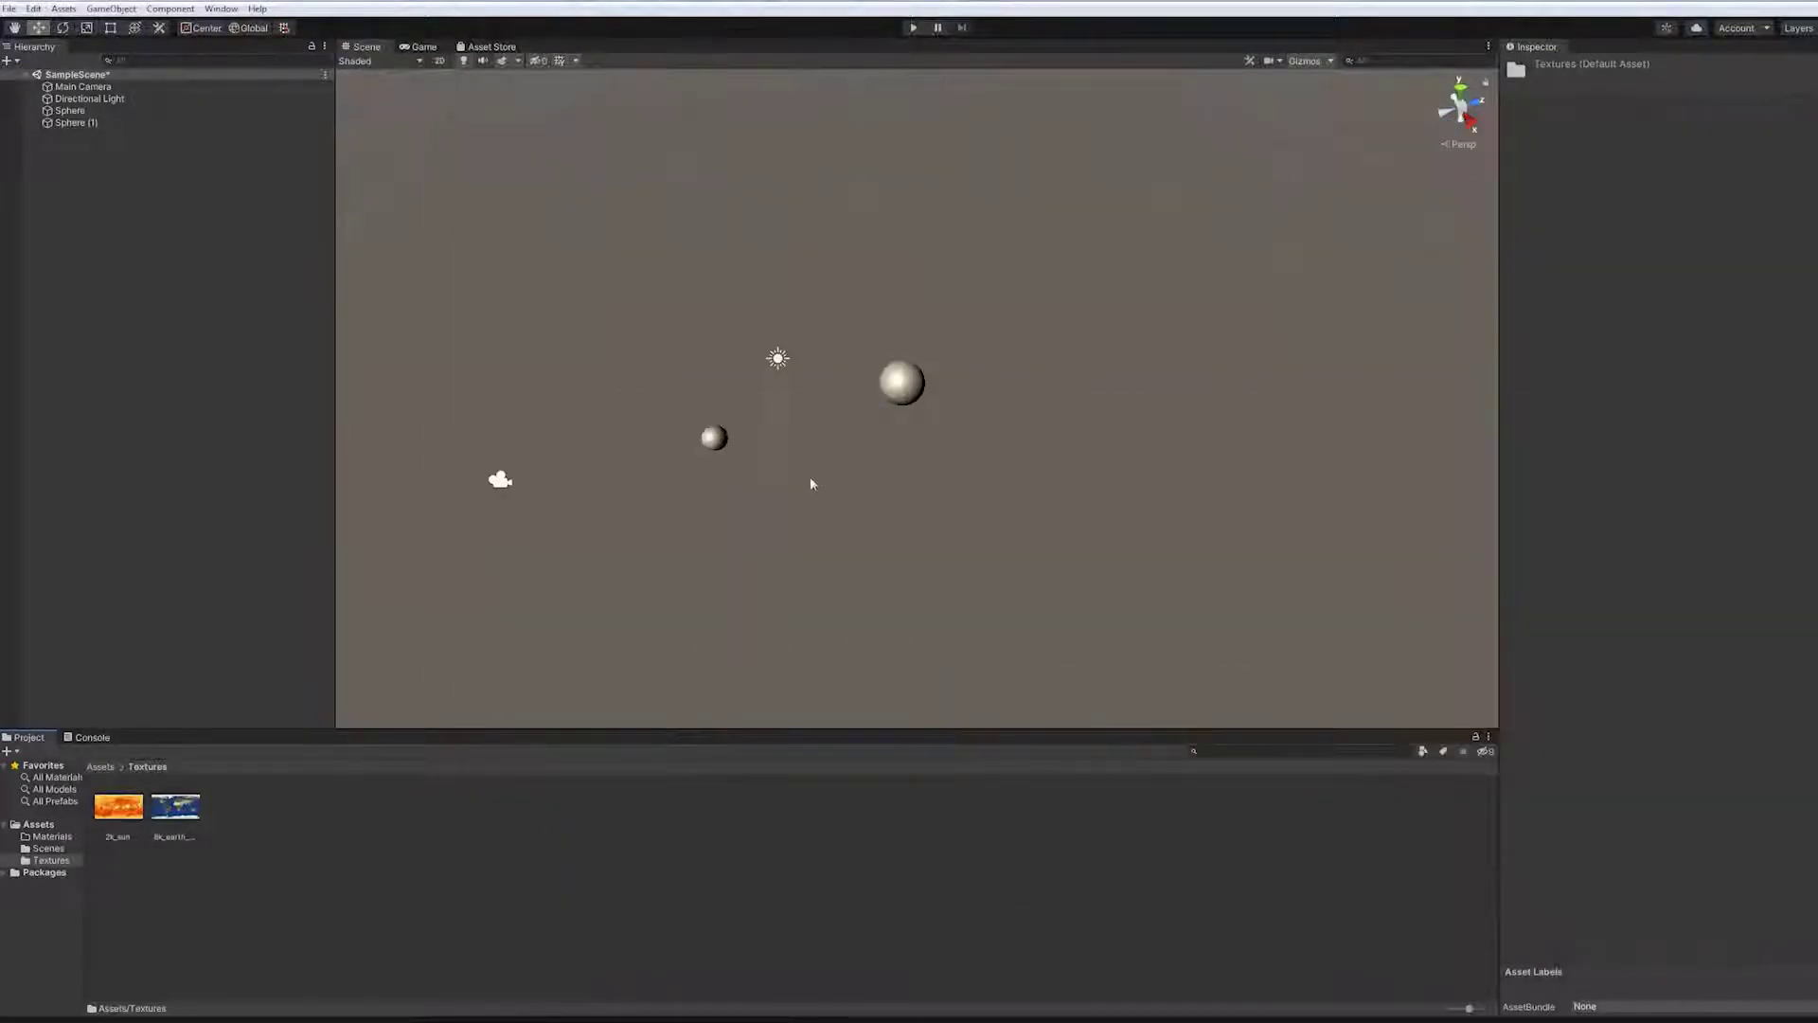
scroll(810, 484, up, 3)
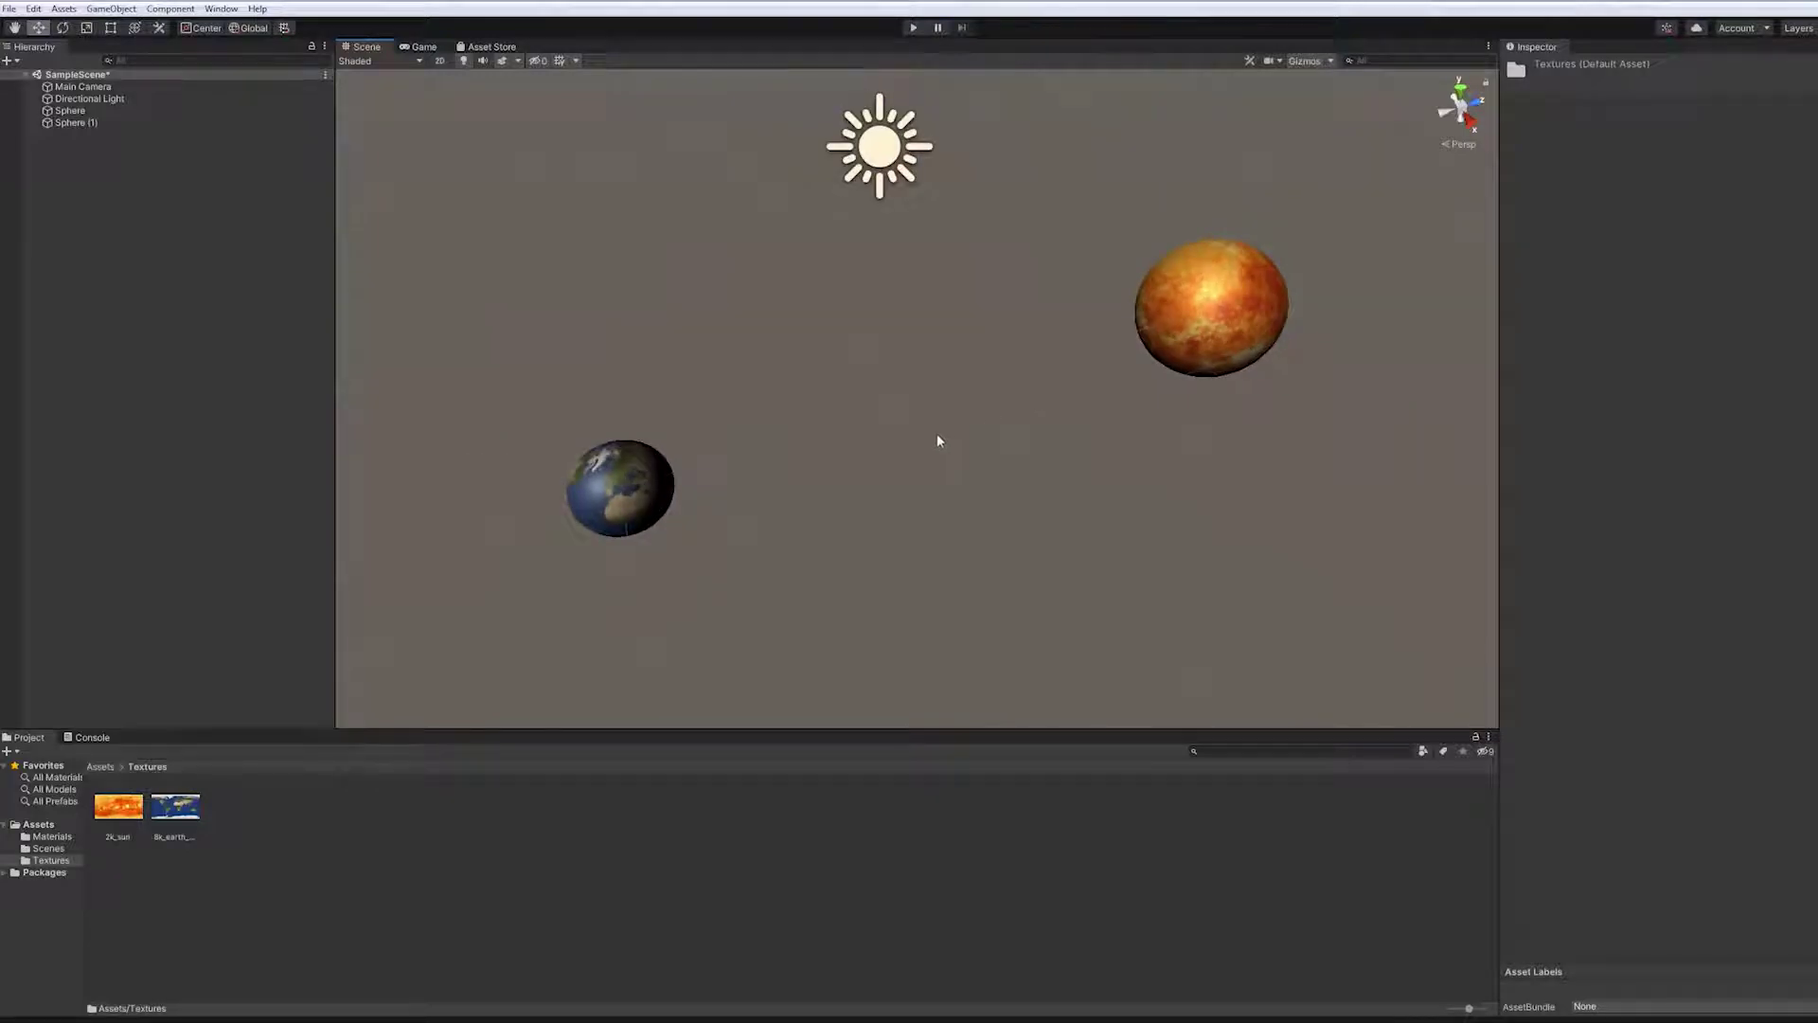
scroll(939, 440, down, 3)
key(ctrl+p)
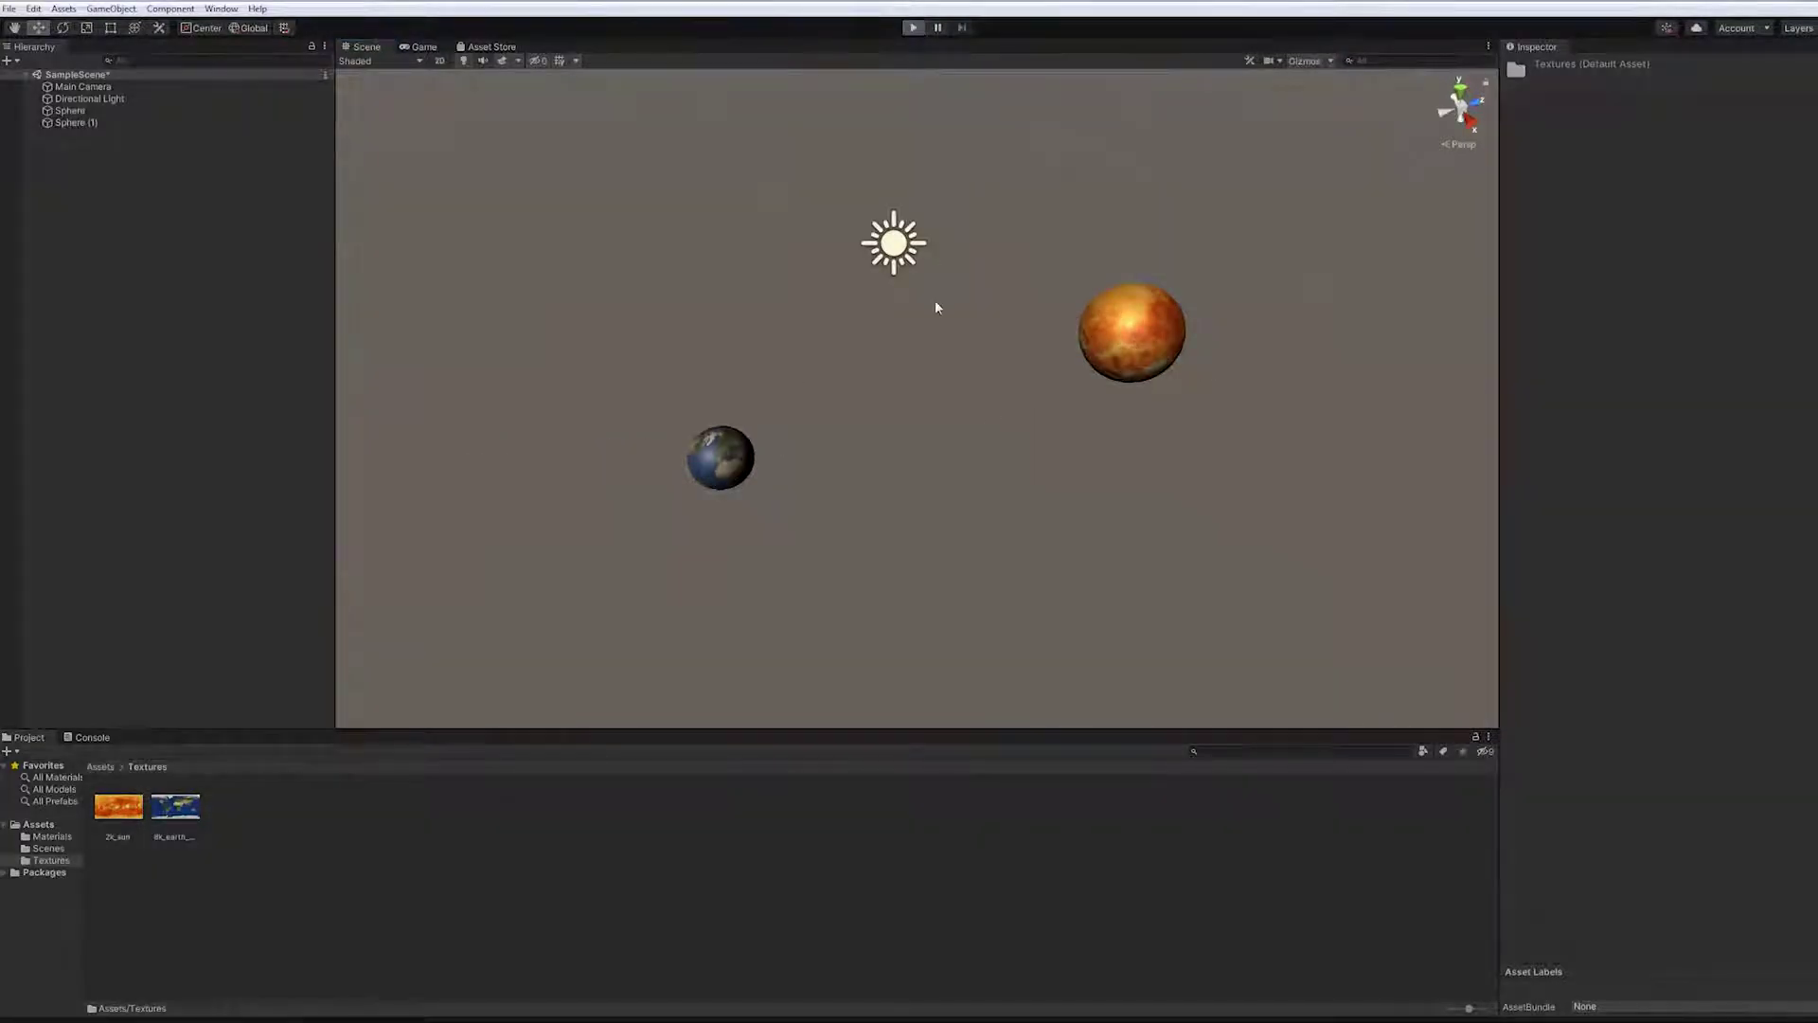
During play, drag the earth sphere Sphere (1) to the left in the Scene view.
click(364, 46)
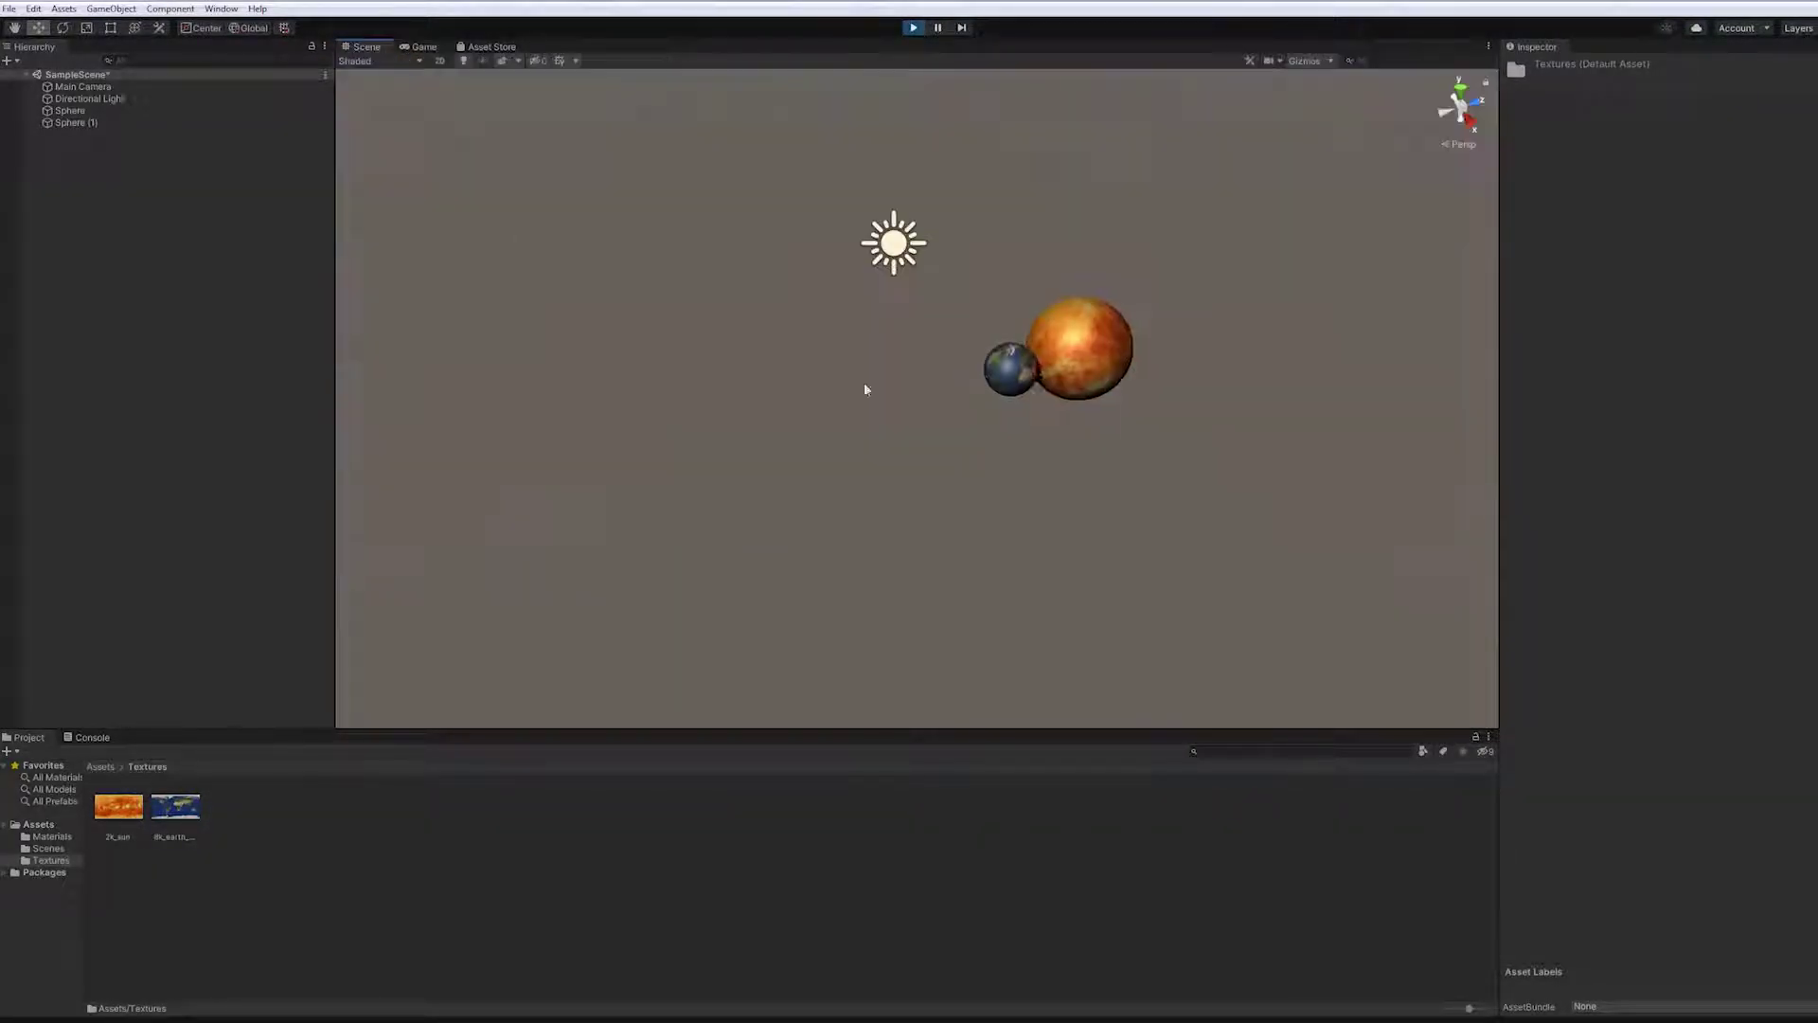
scroll(863, 383, down, 2)
click(964, 418)
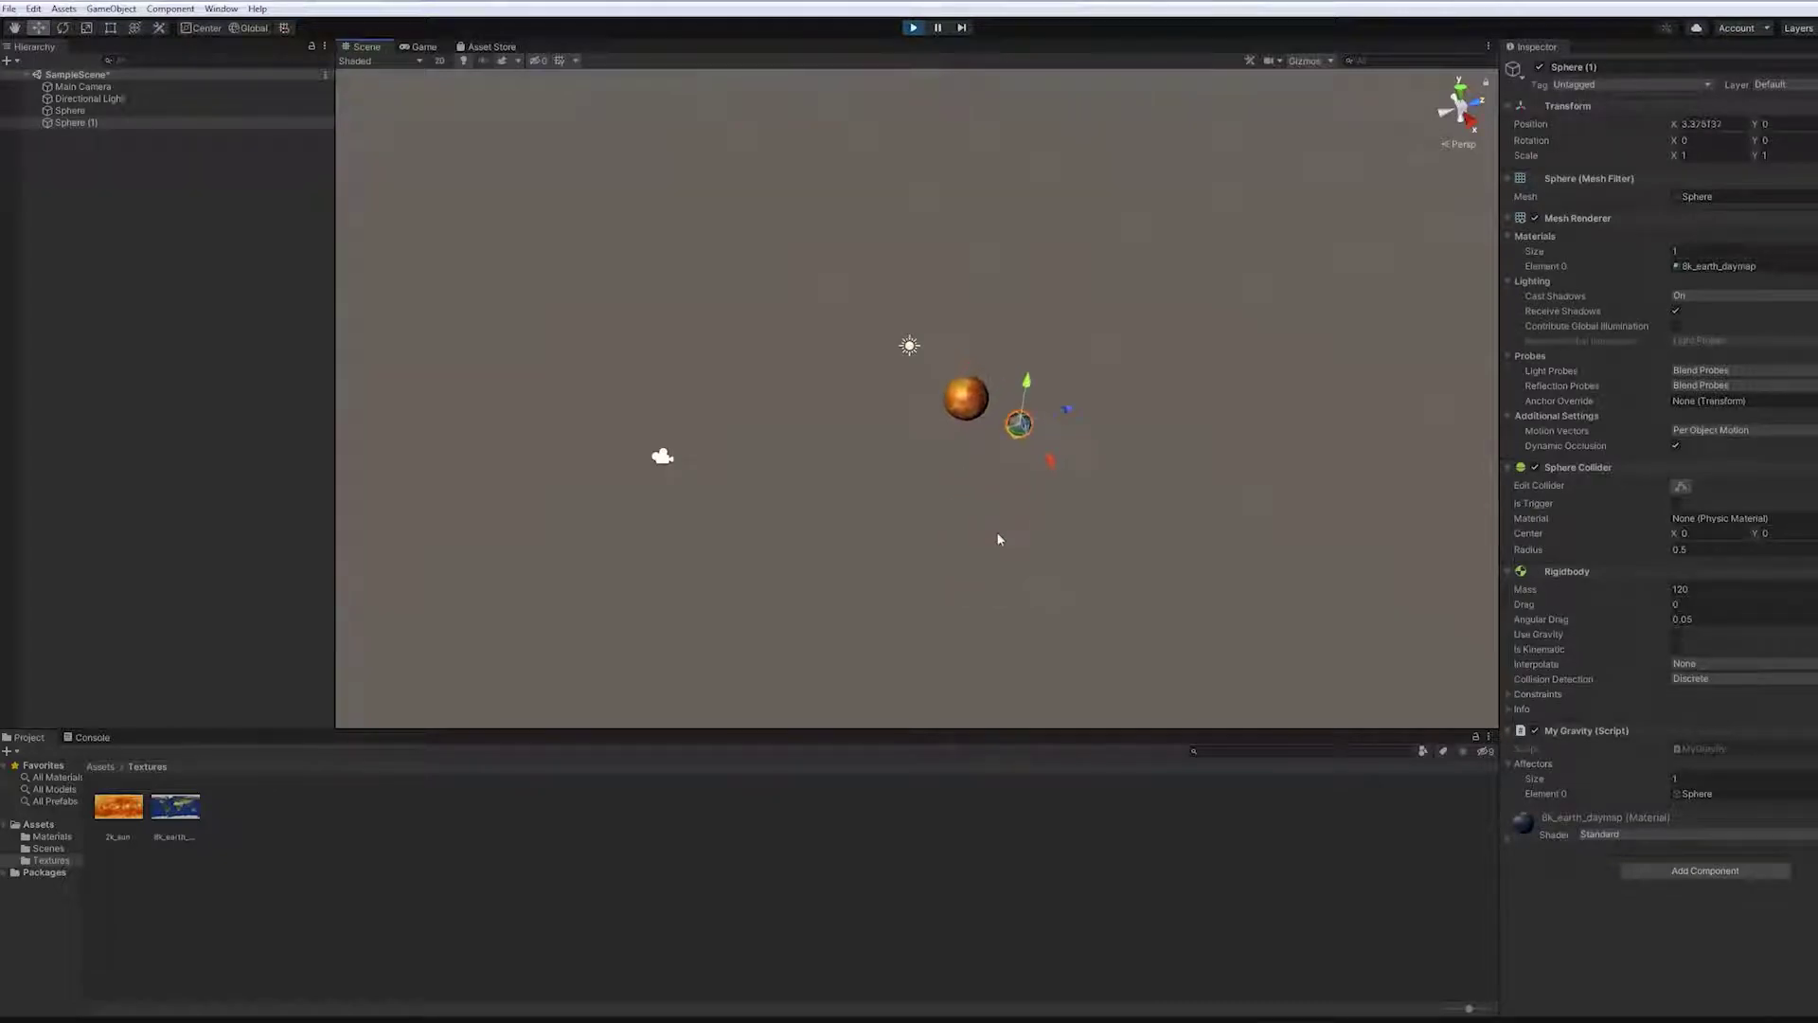
drag(978, 311, 848, 338)
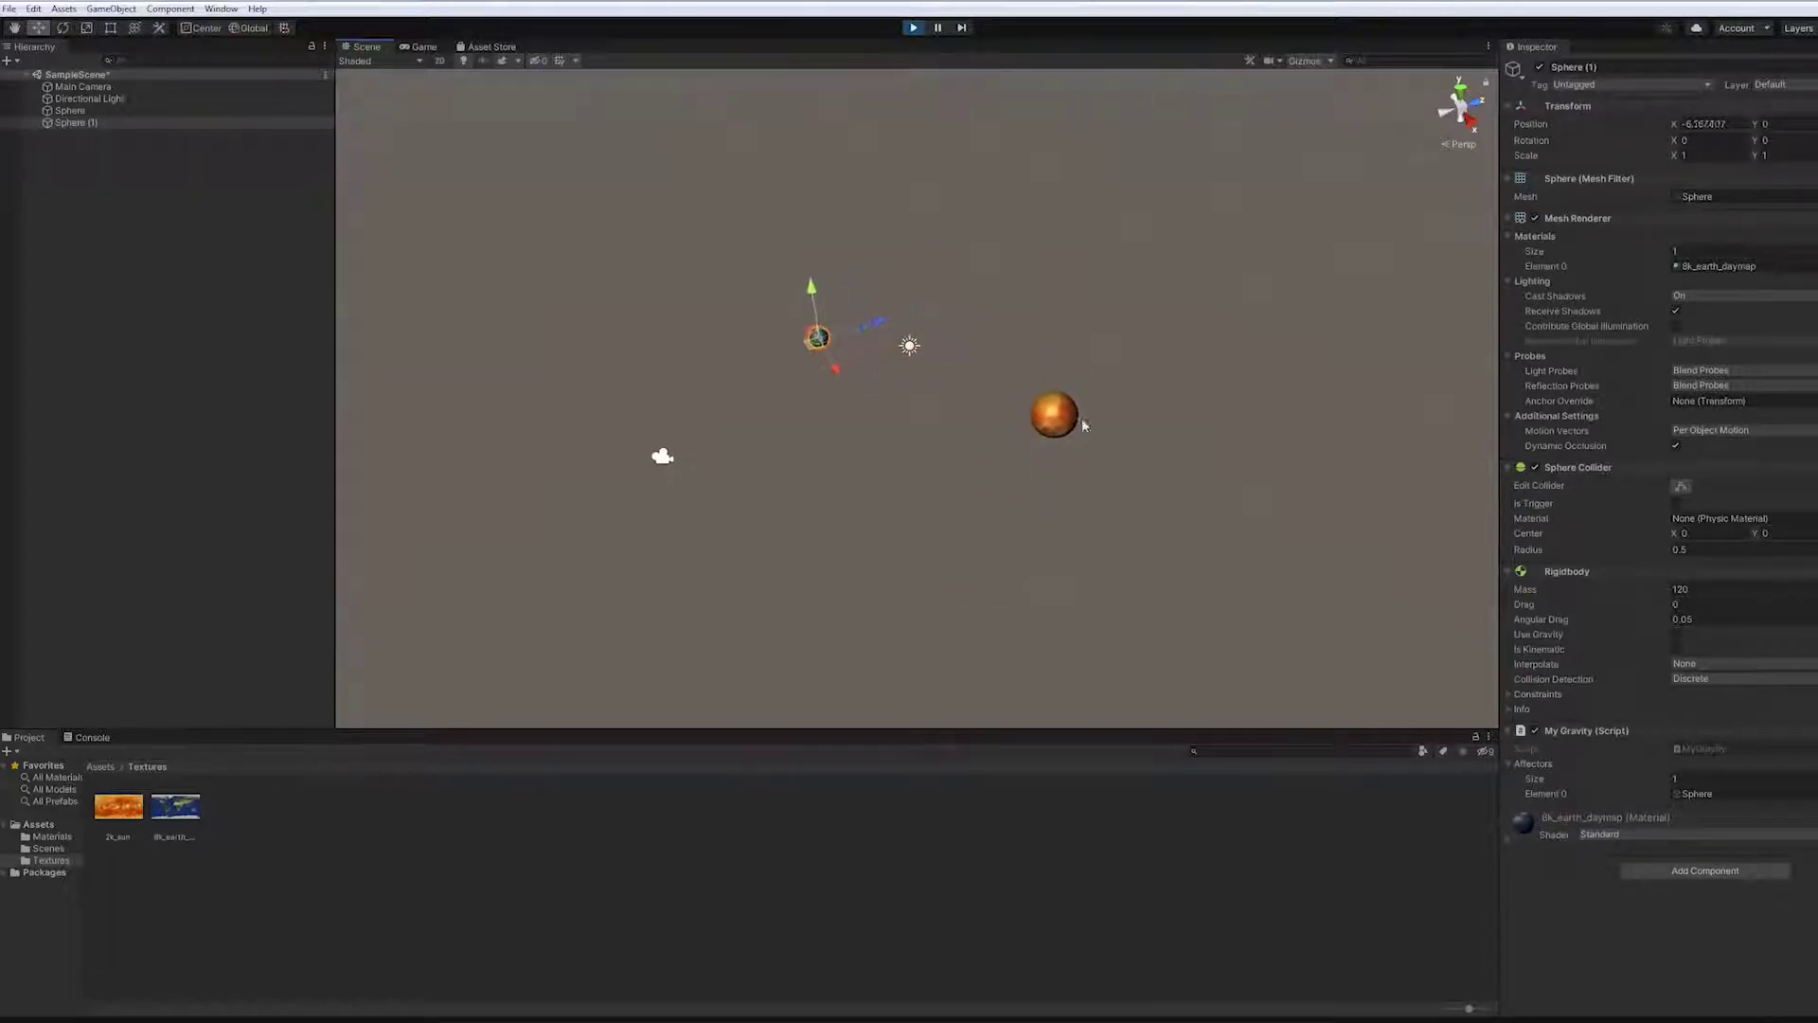
click(1129, 508)
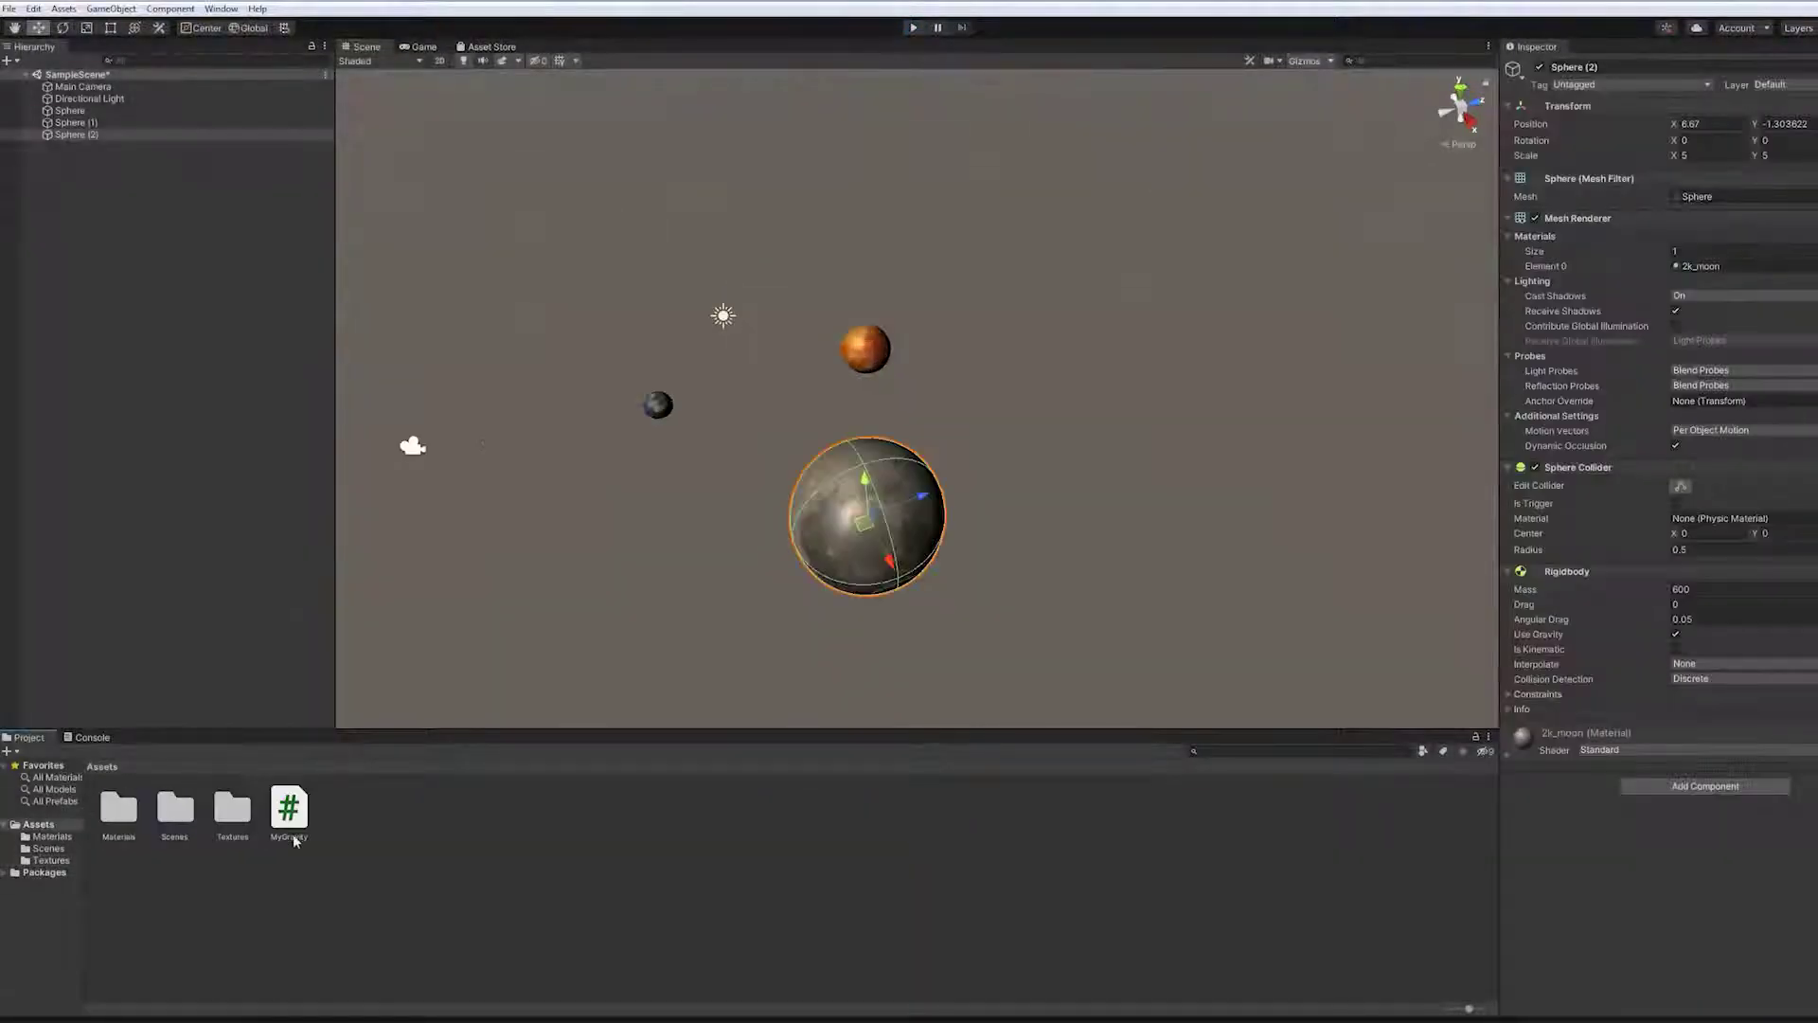
Attach the MyGravity script to Sphere (2), then select the earth and sun spheres.
drag(1726, 846, 1717, 849)
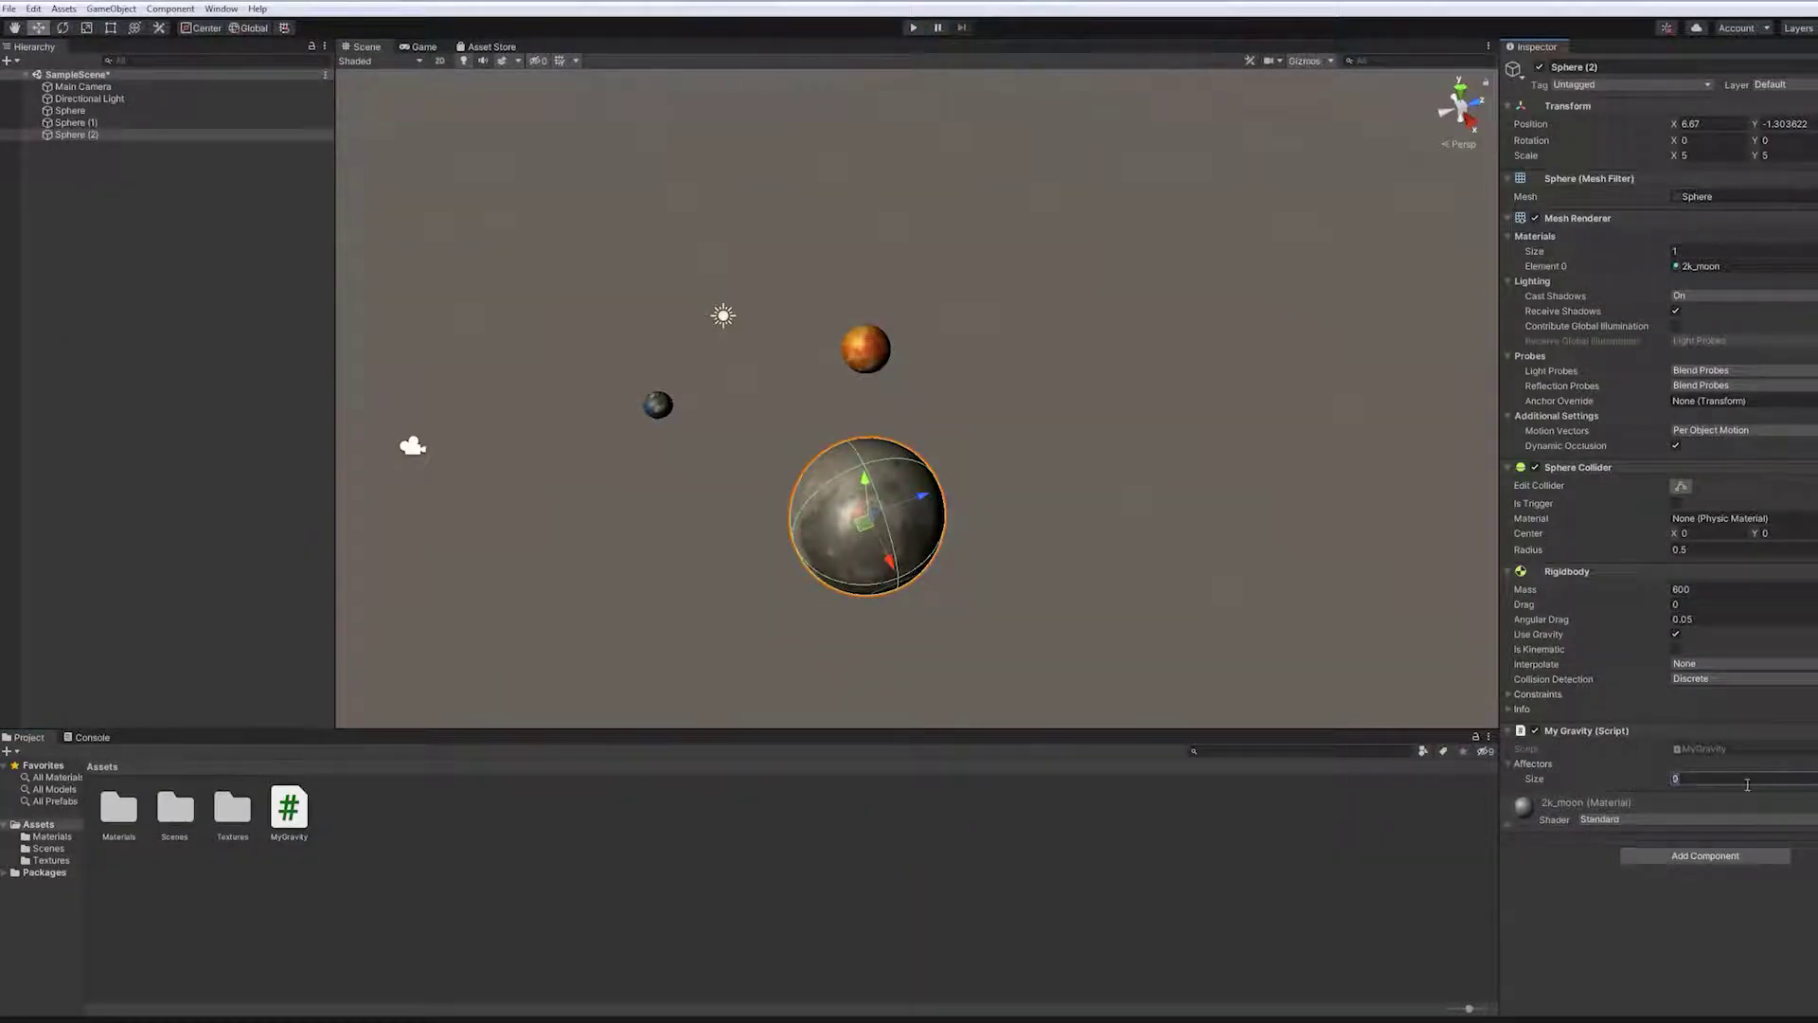
click(659, 405)
click(866, 348)
click(658, 405)
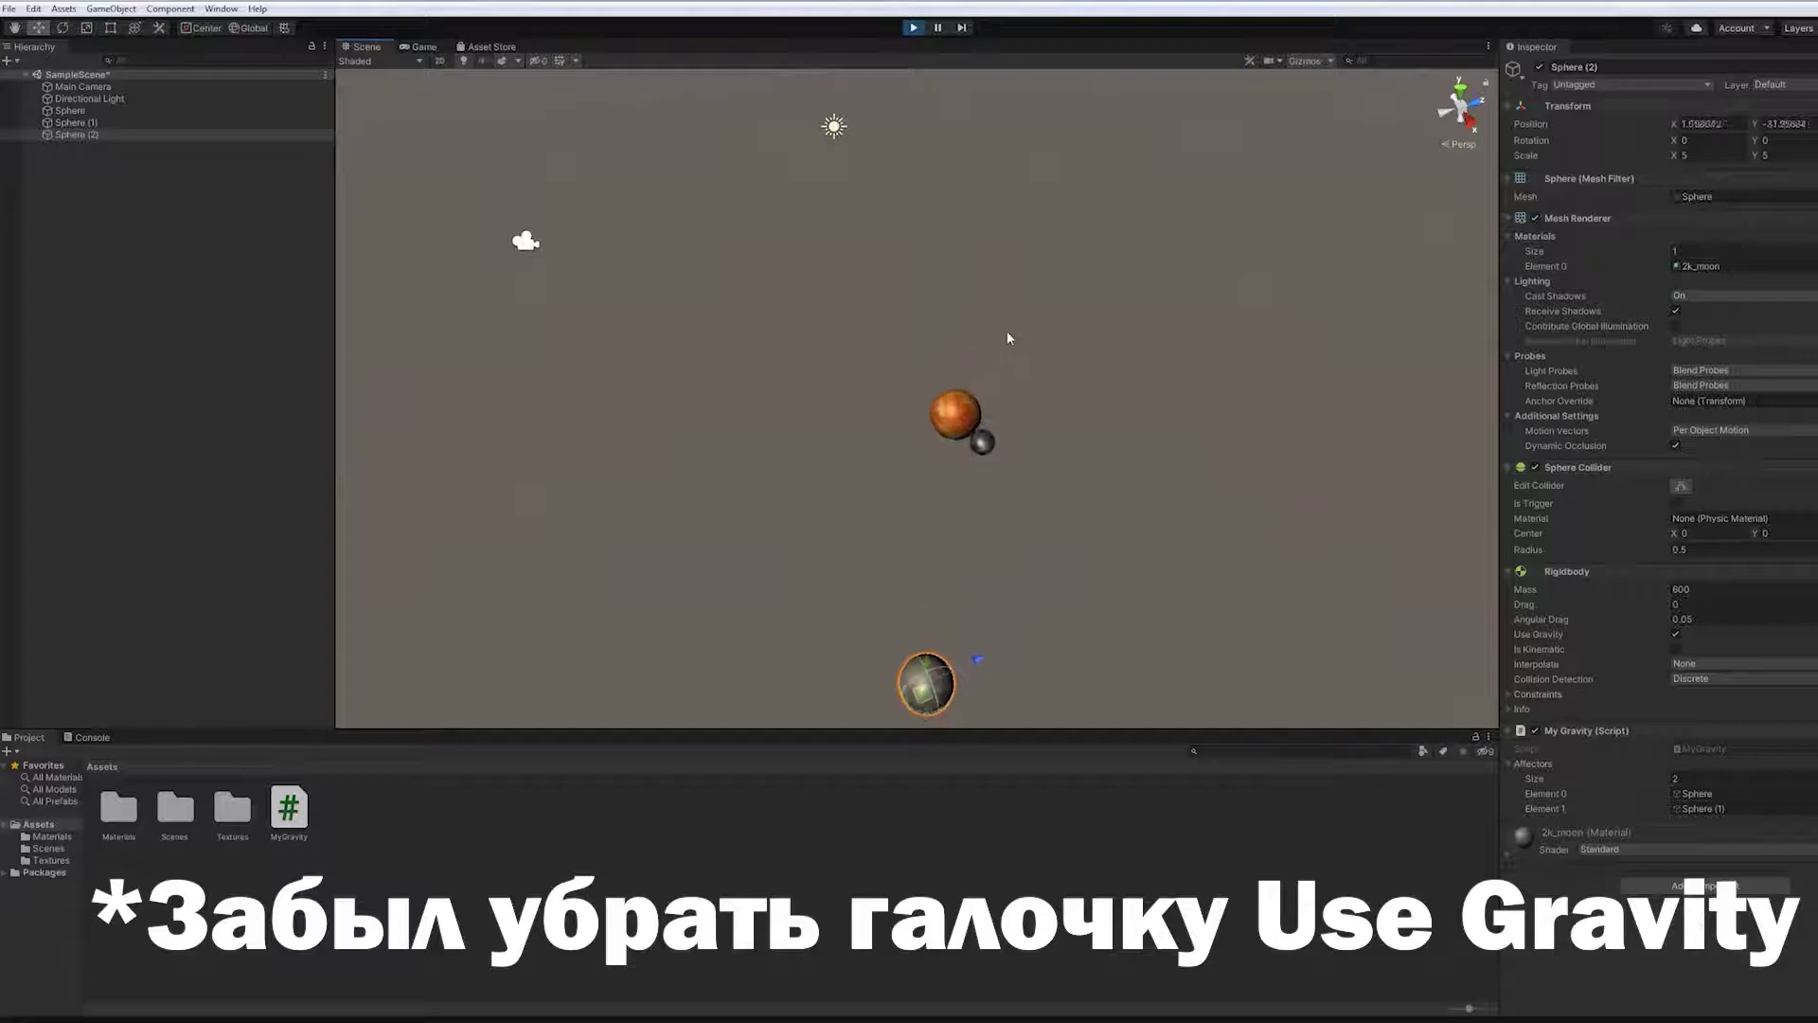
scroll(1003, 369, down, 5)
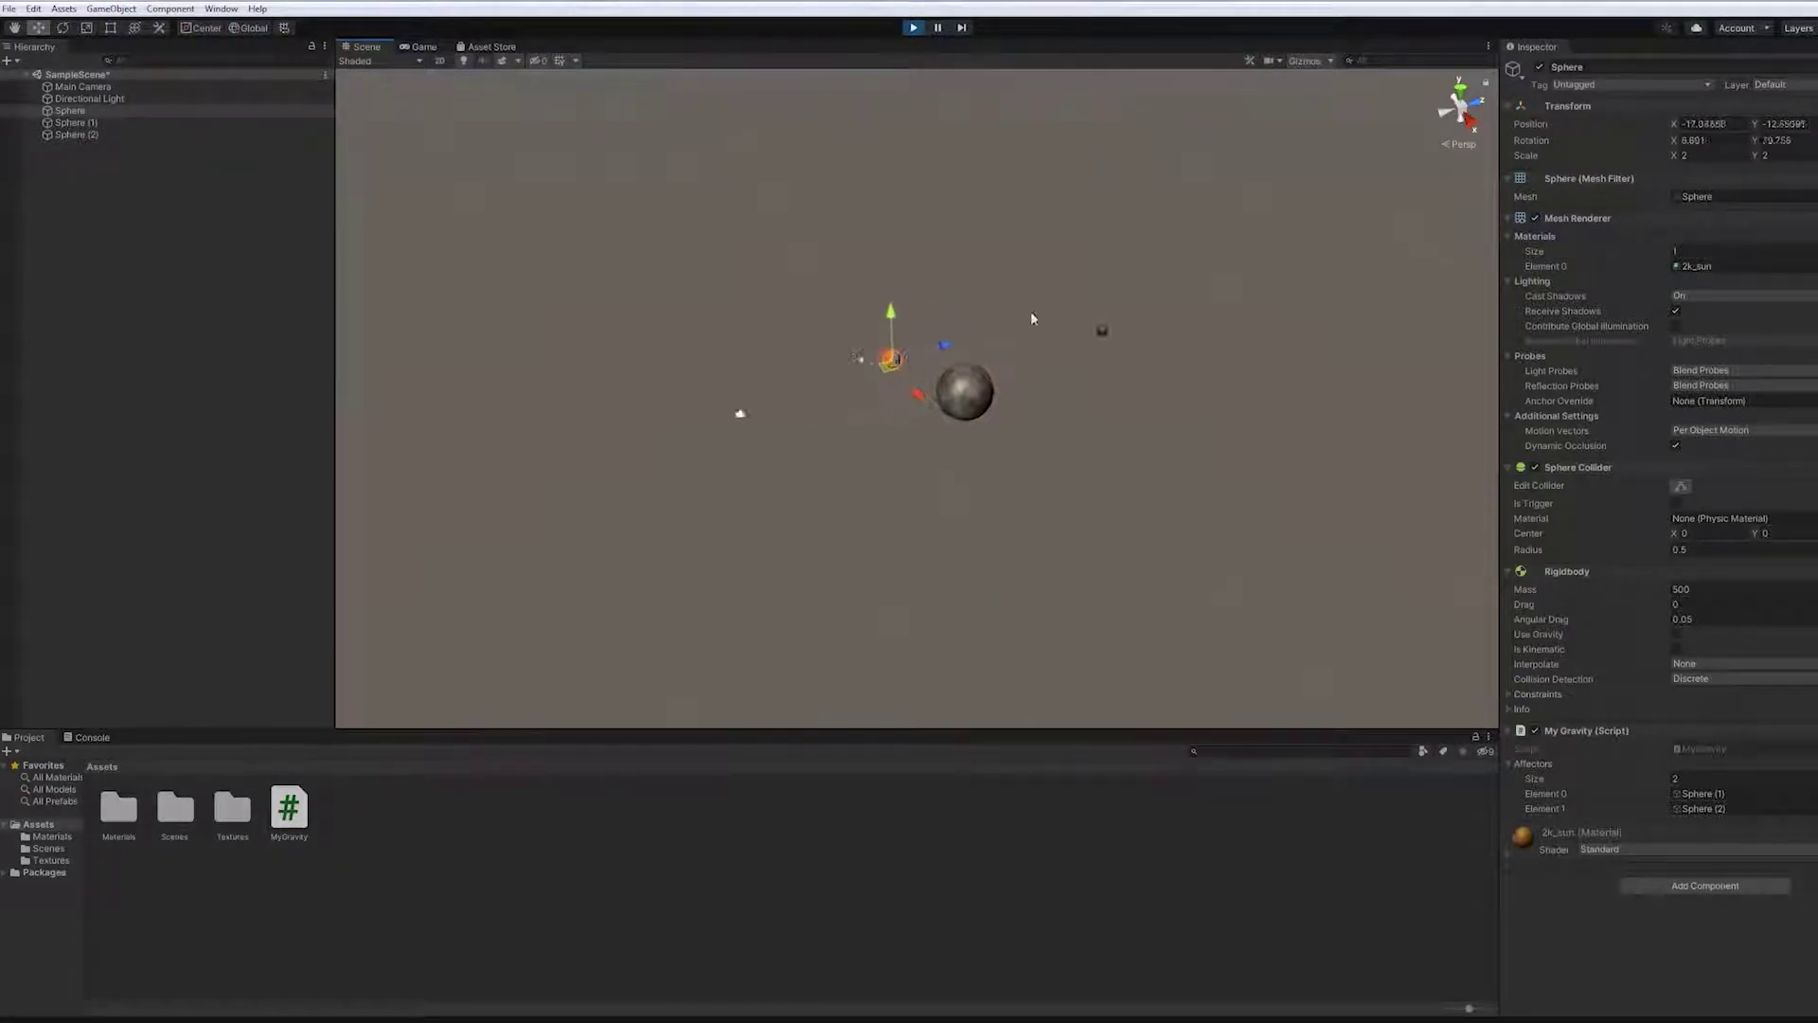
click(1108, 317)
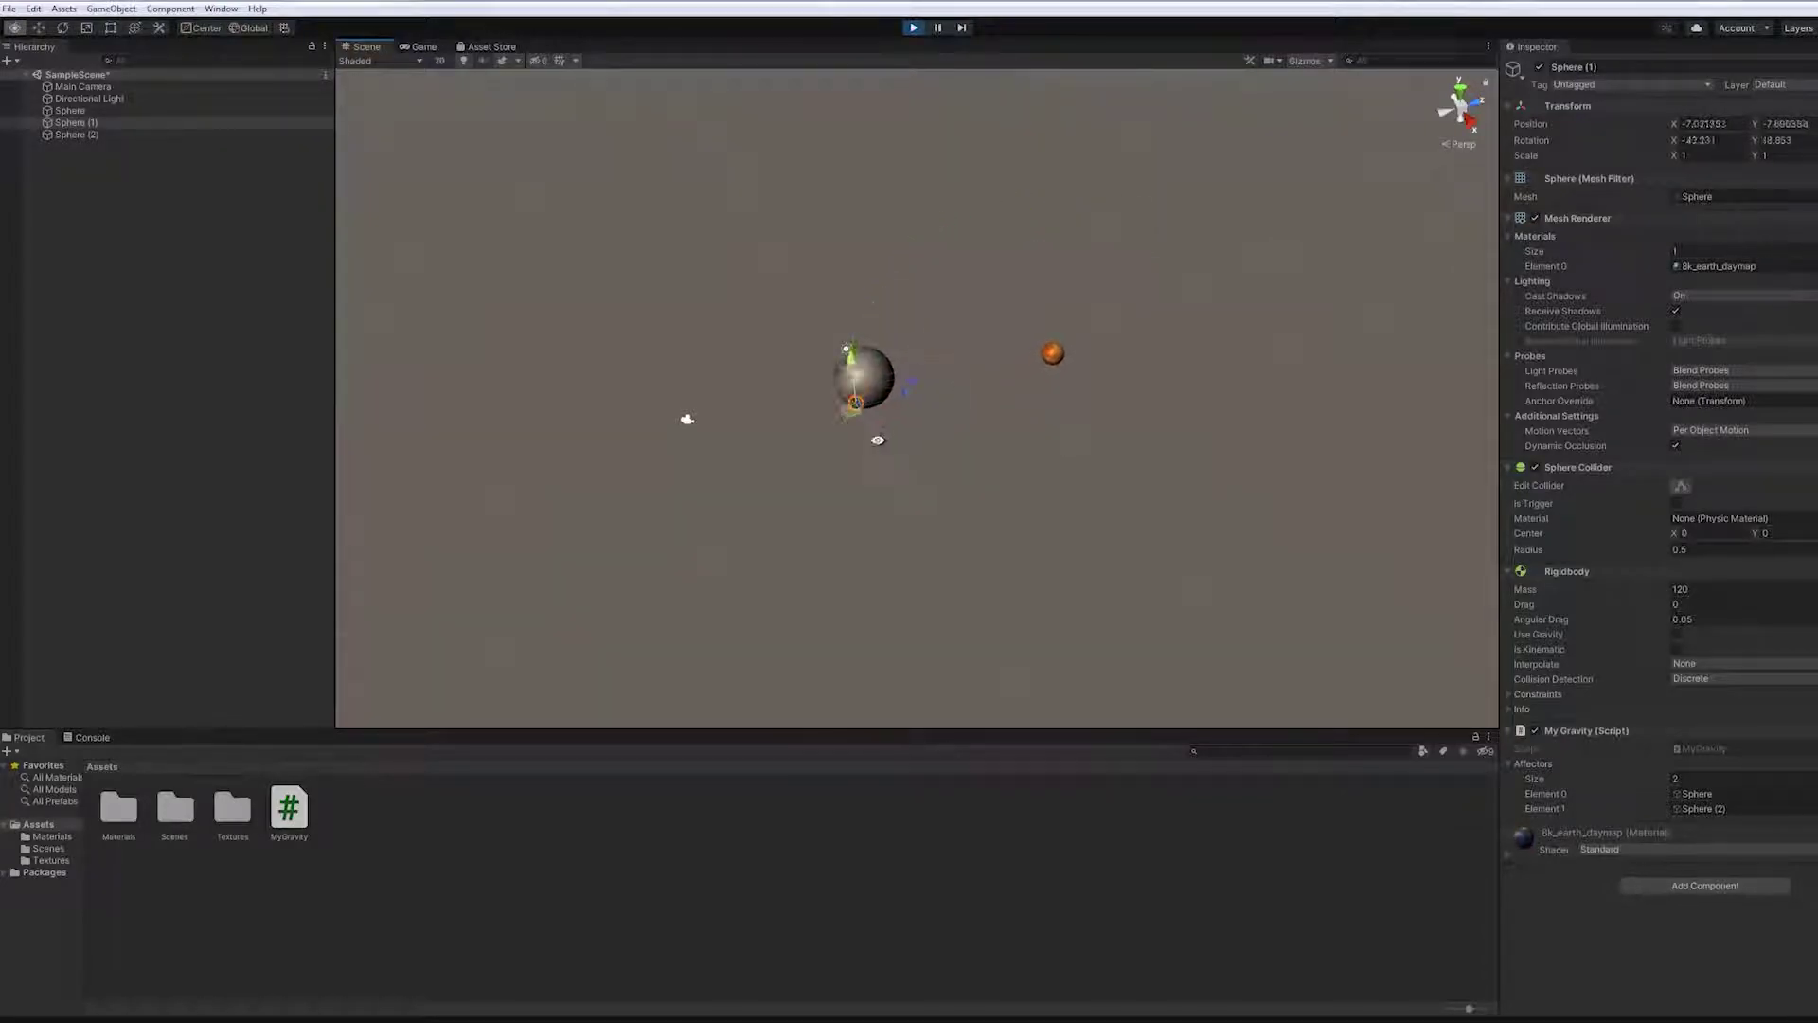
Orbit the Scene view to watch the three bodies, briefly selecting the moon sphere Sphere (2).
mouse_move(878, 440)
alt+mouse_down()
mouse_move(935, 502)
mouse_move(938, 325)
alt+mouse_up()
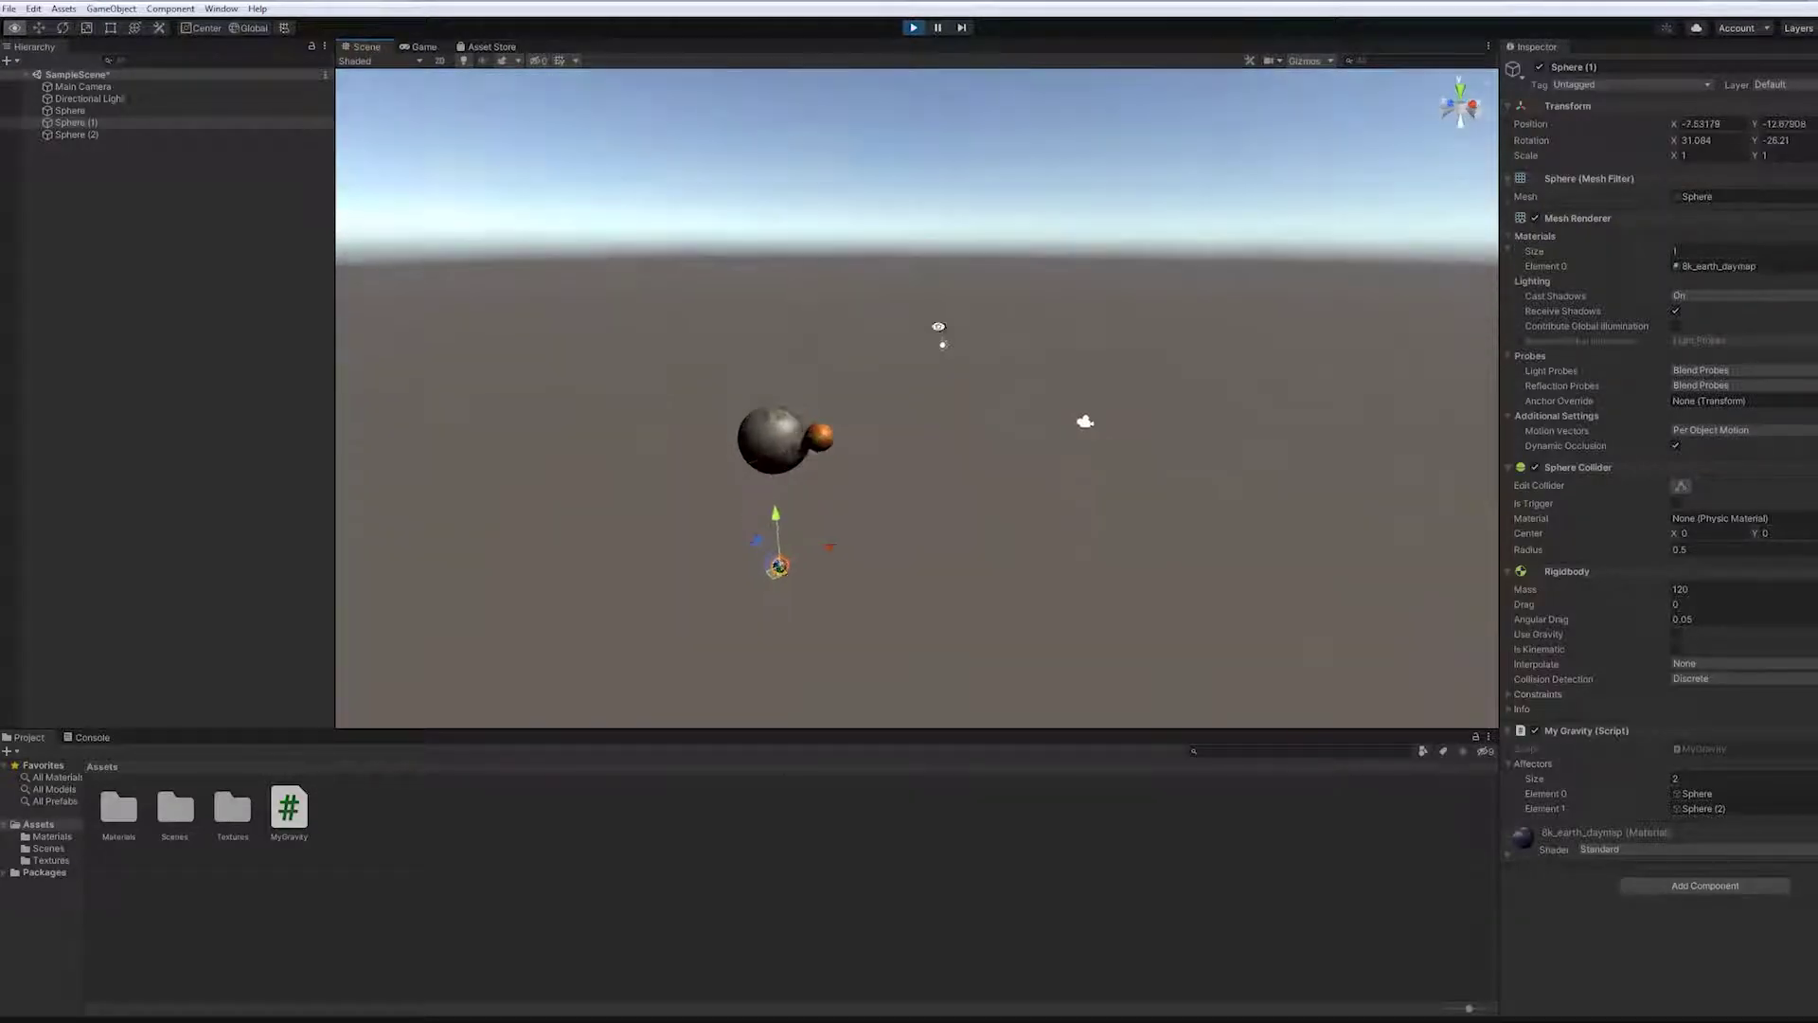
click(771, 431)
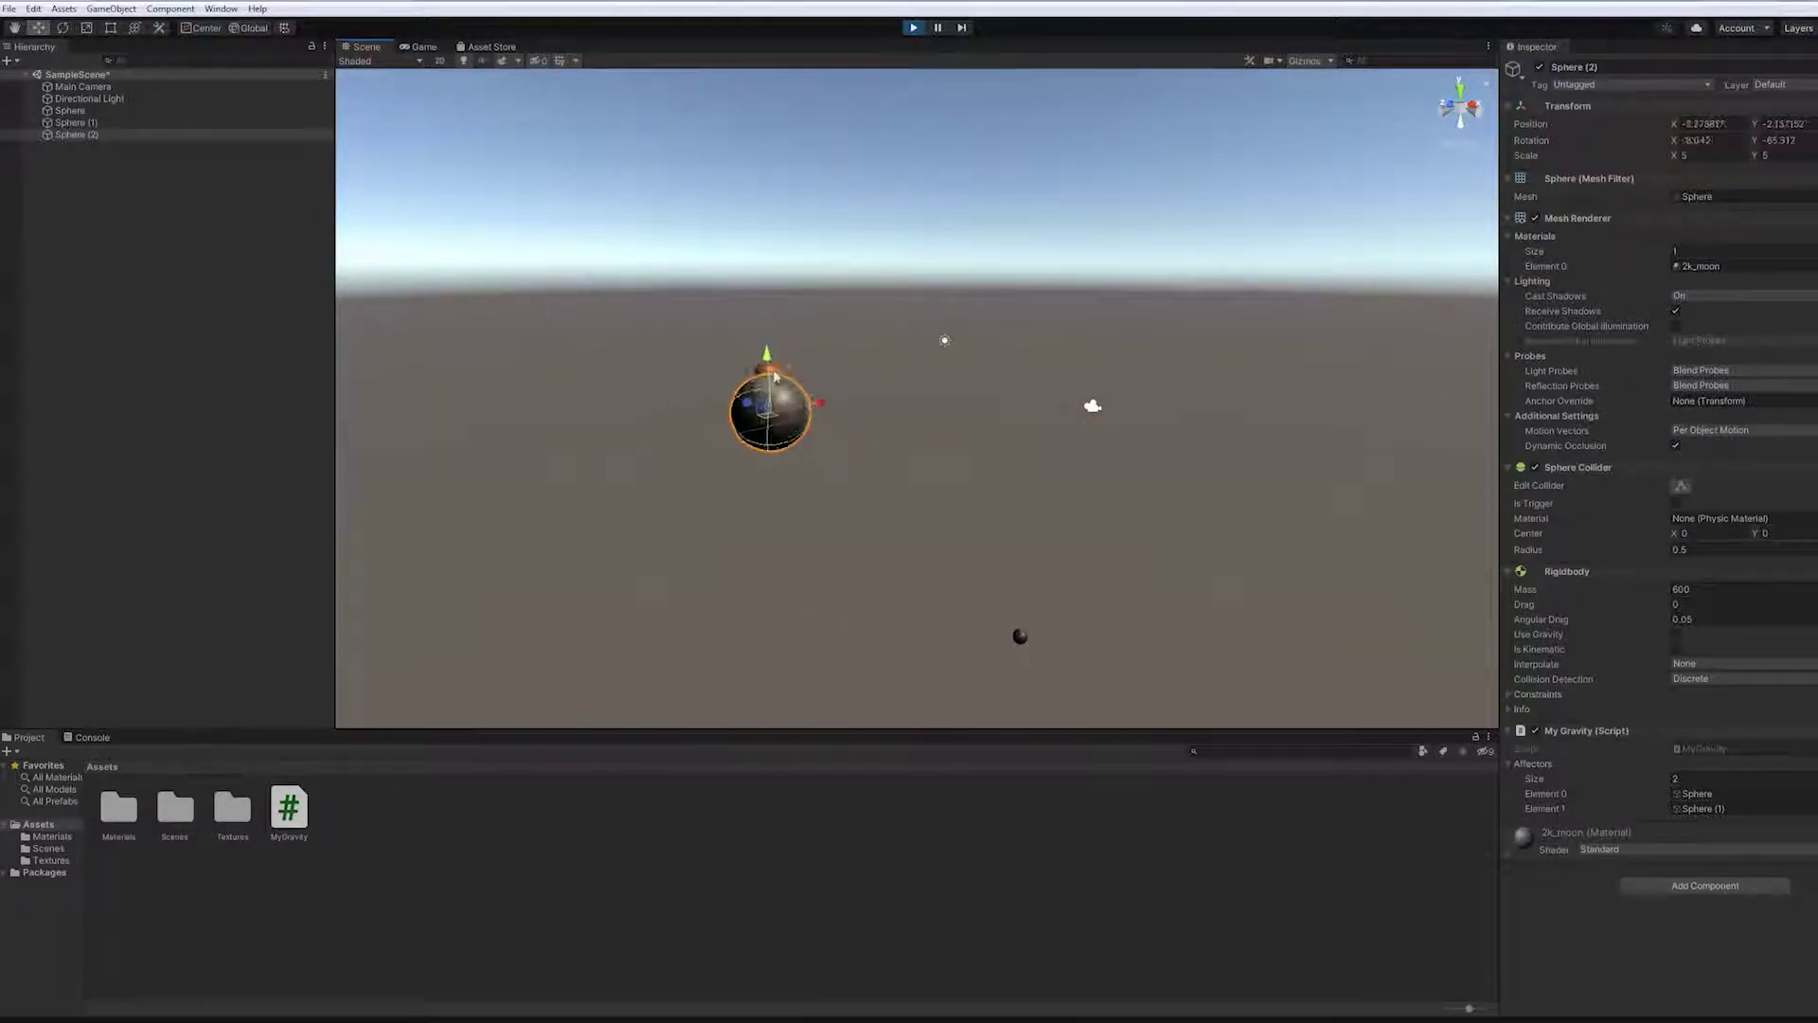
click(814, 333)
alt+drag(815, 334, 1137, 439)
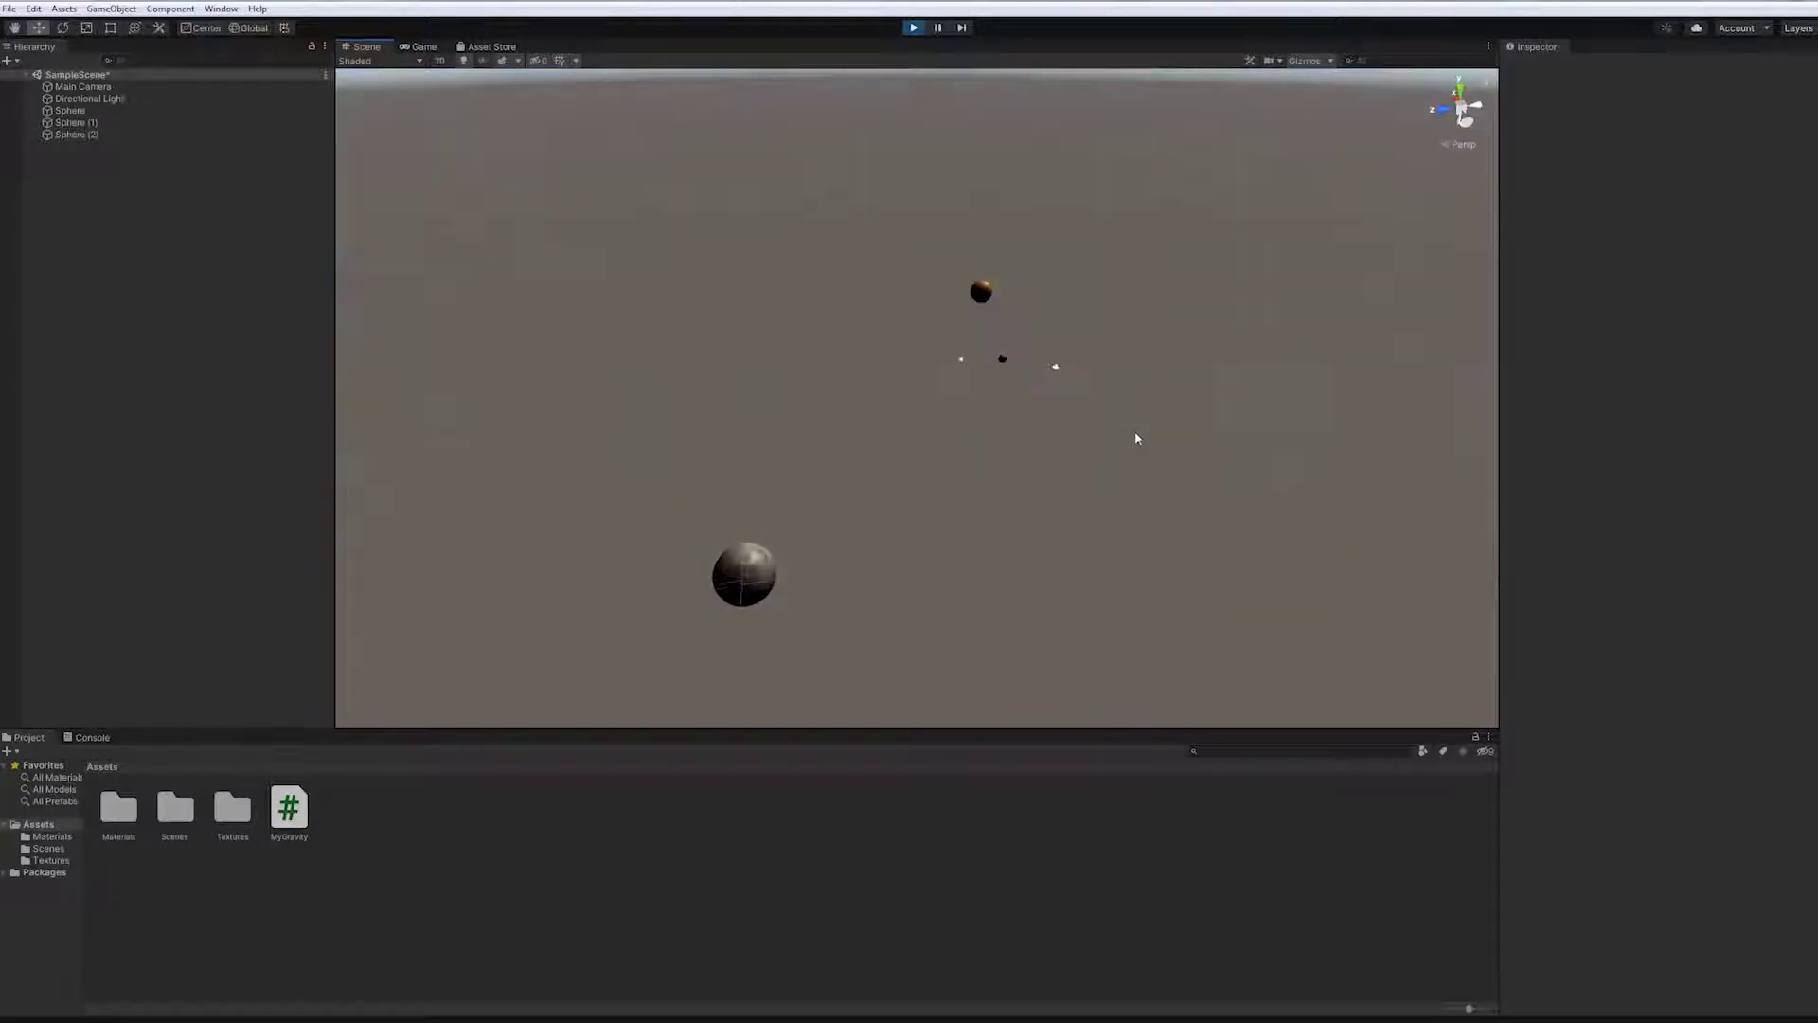